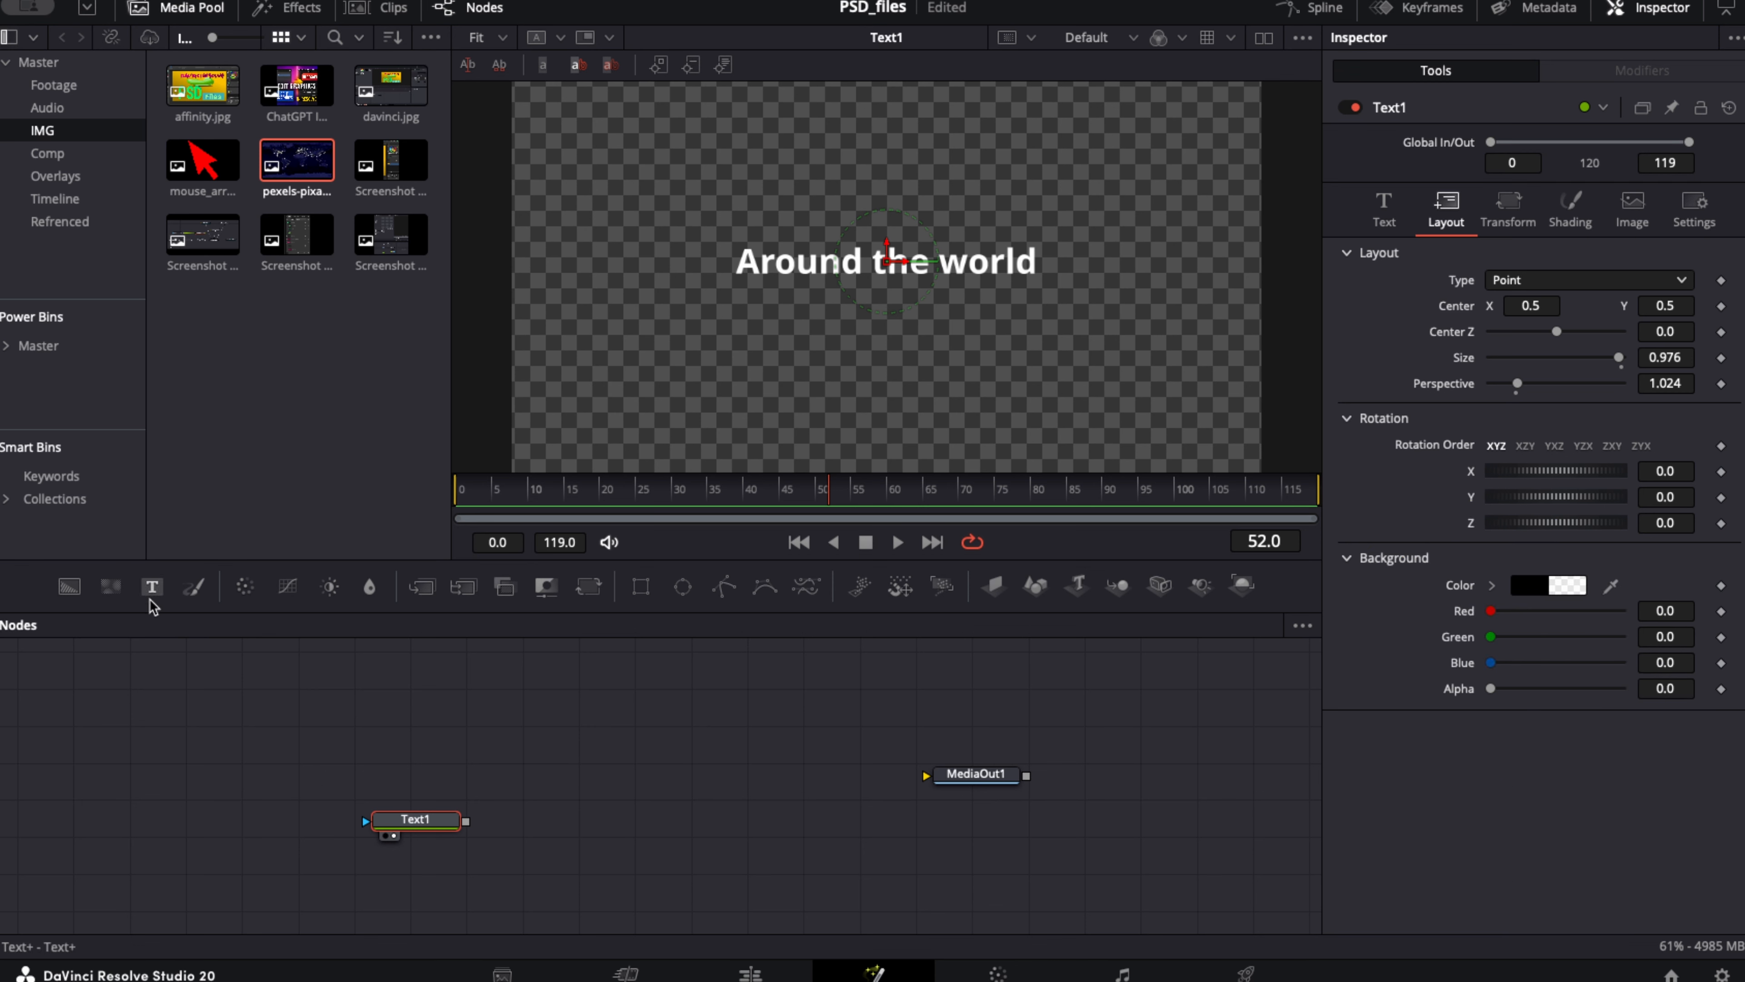
Add a Shape 3D node fed by the Text1 node and show it in the viewer
{"action": "key", "text": "shift+space"}
{"action": "type", "text": "shap"}
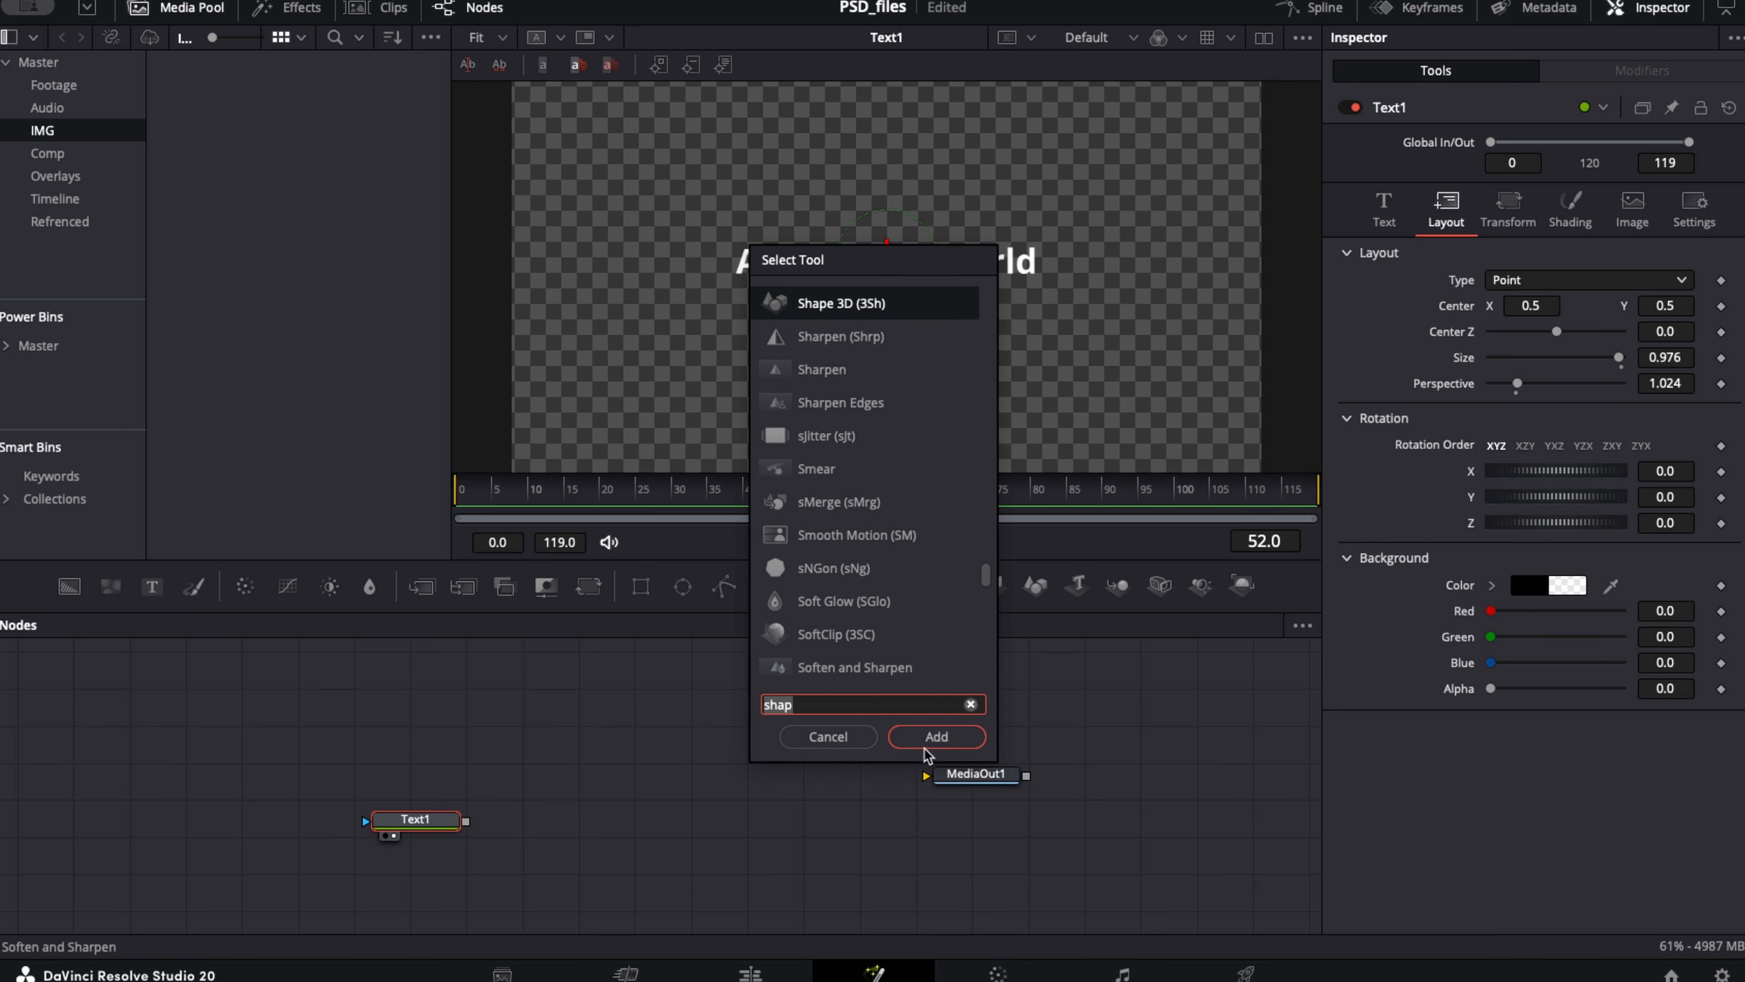
{"action": "left_click", "coordinate": [937, 736]}
{"action": "left_click_drag", "start_coordinate": [517, 825], "coordinate": [612, 824]}
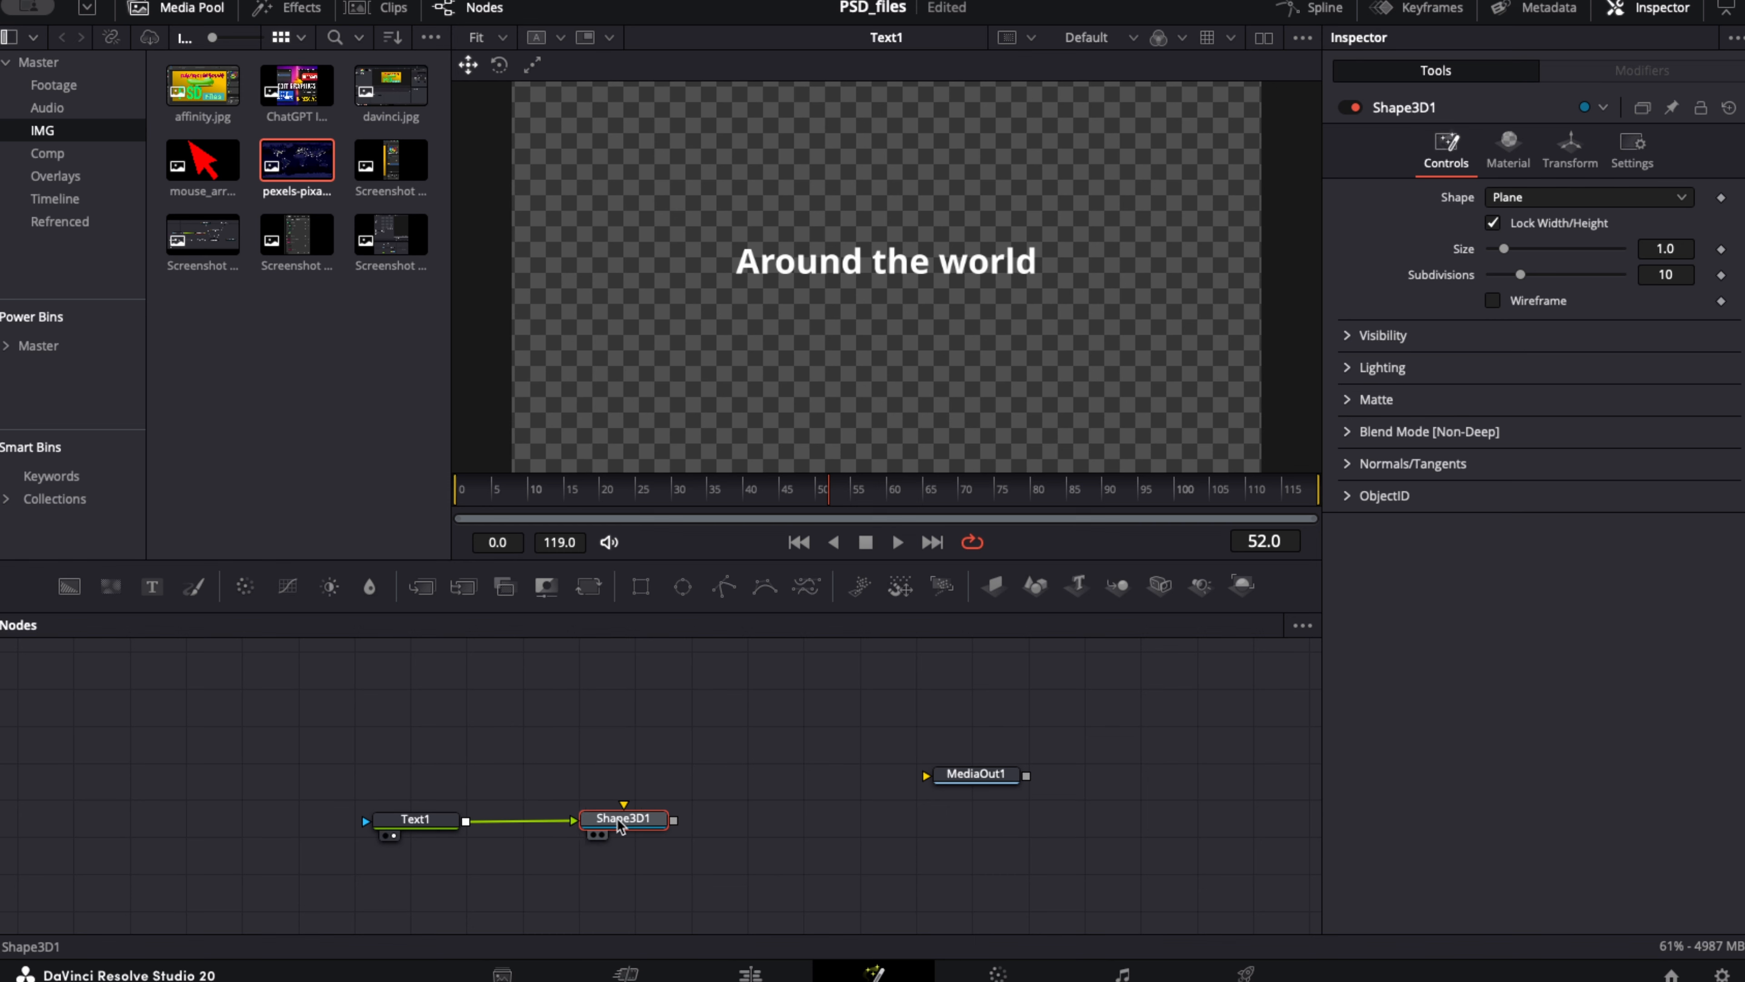
{"action": "key", "text": "1"}
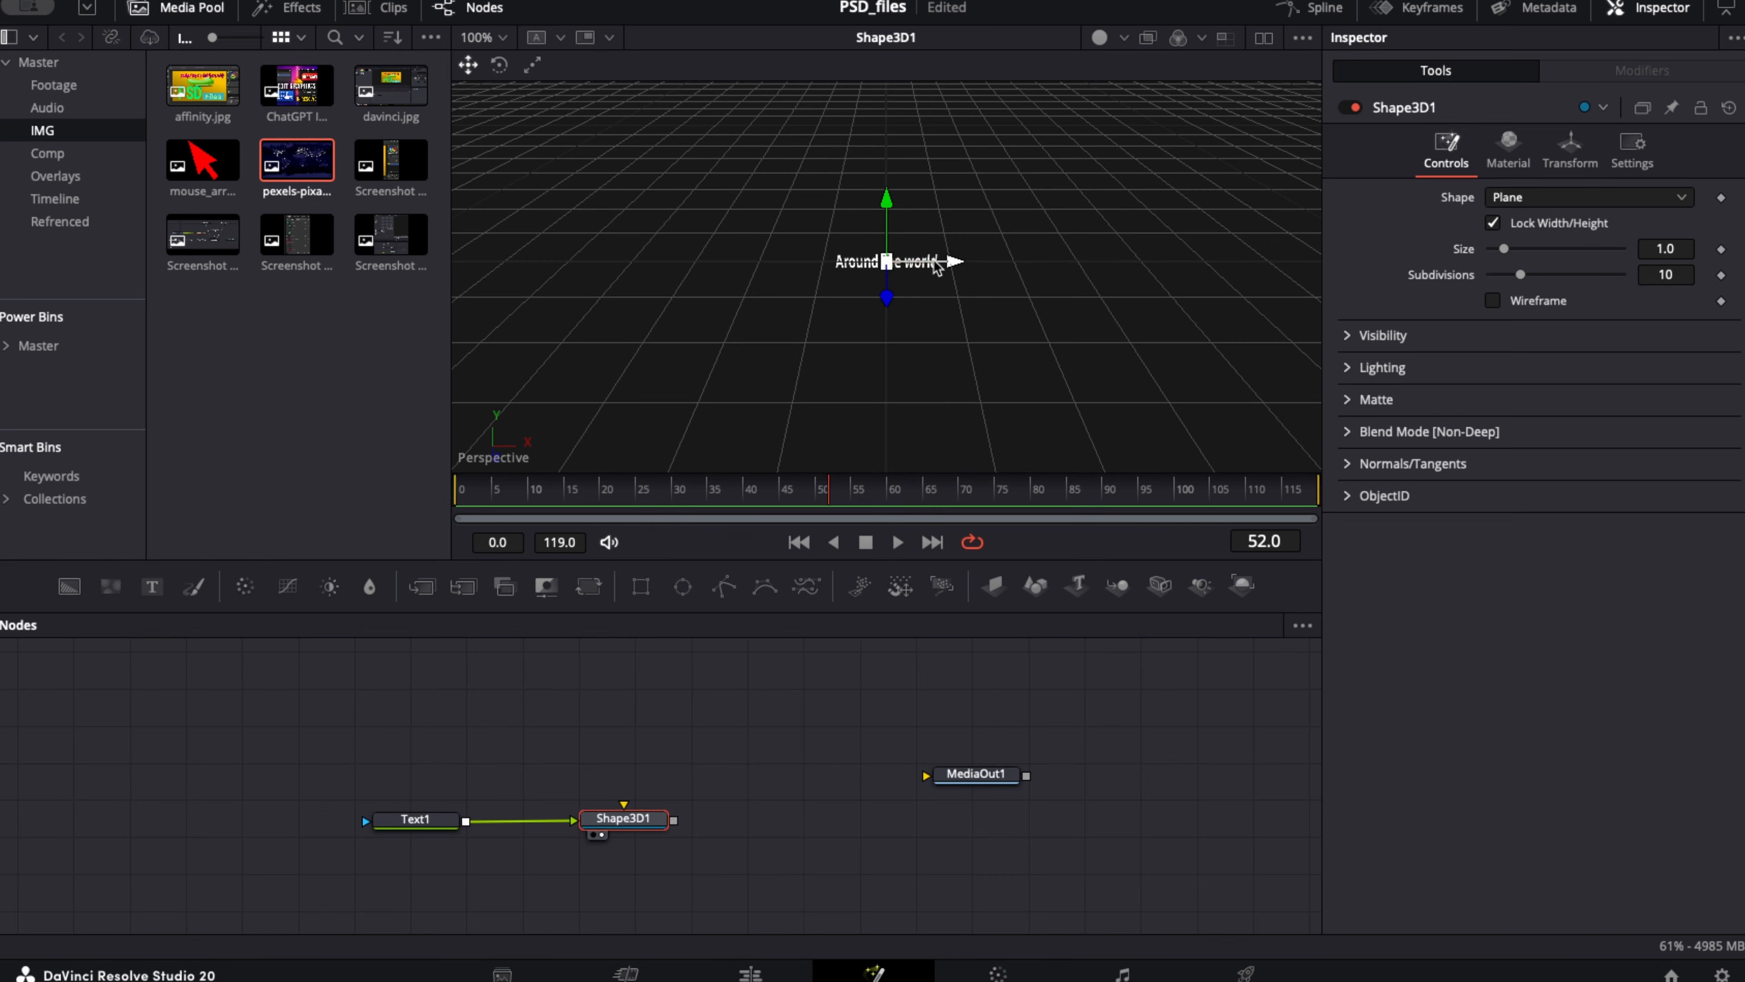
Change the Shape3D1 shape from a plane to a Sphere so the text wraps around it
{"action": "scroll", "coordinate": [837, 337], "scroll_direction": "up", "scroll_amount": 5}
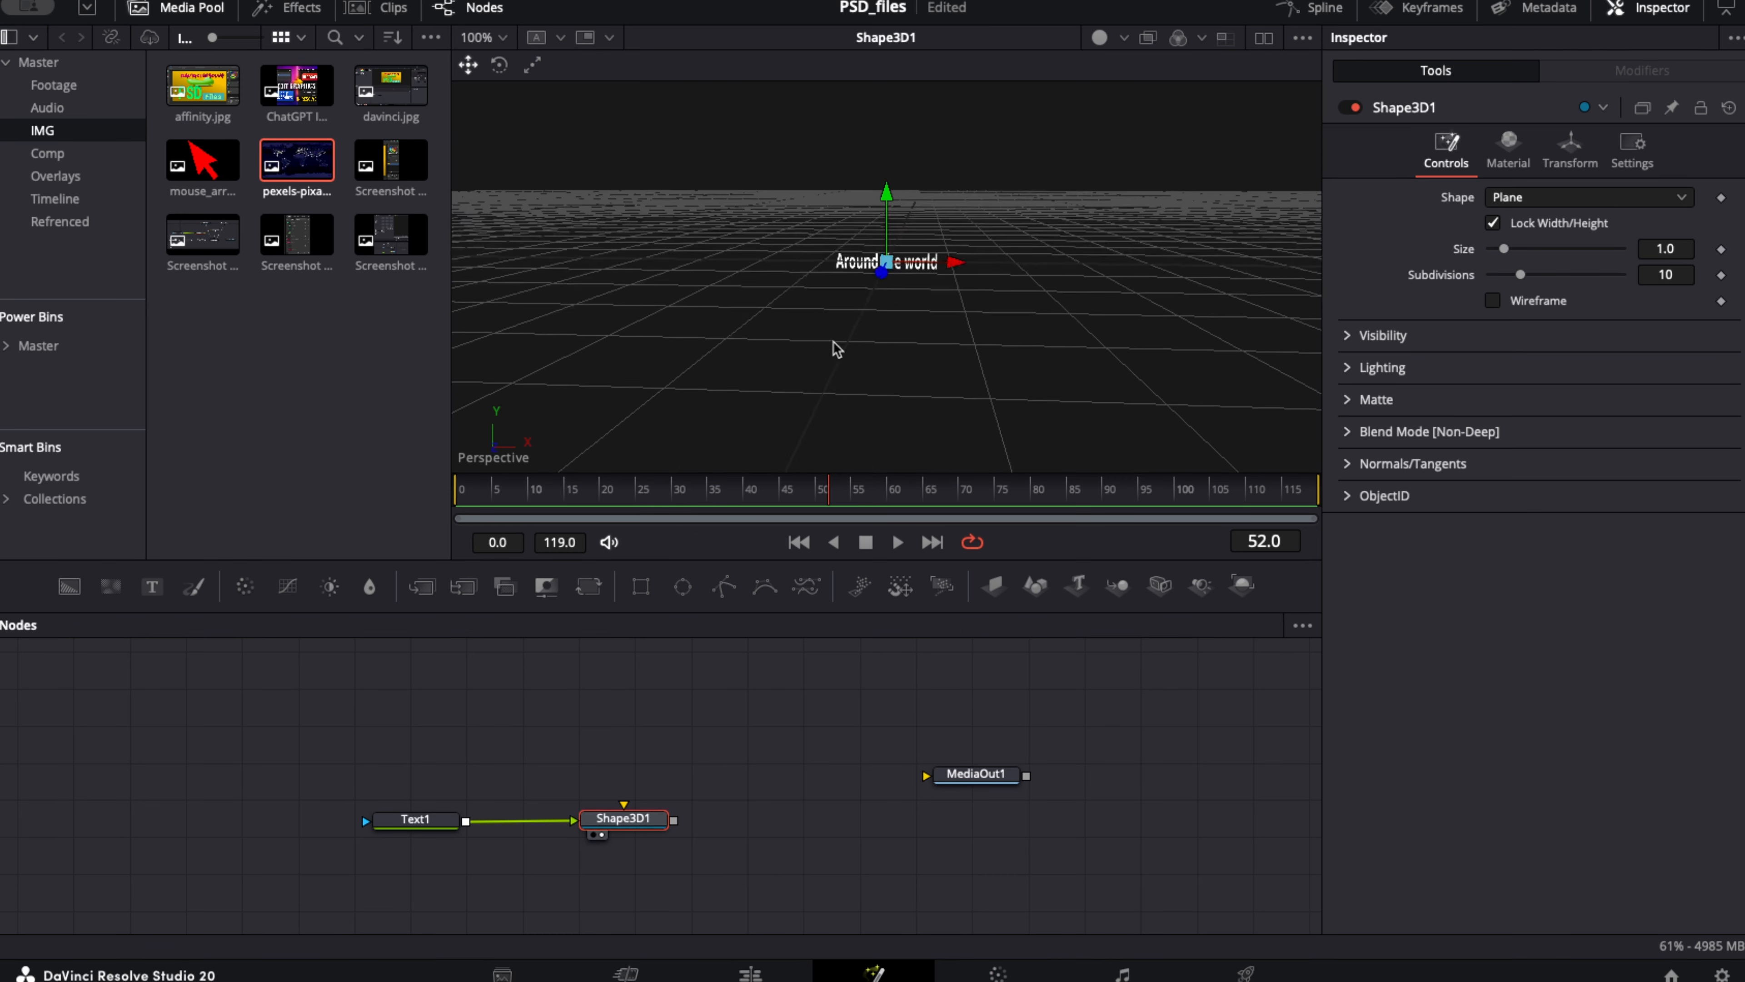
{"action": "scroll", "coordinate": [837, 349], "scroll_direction": "up", "scroll_amount": 10}
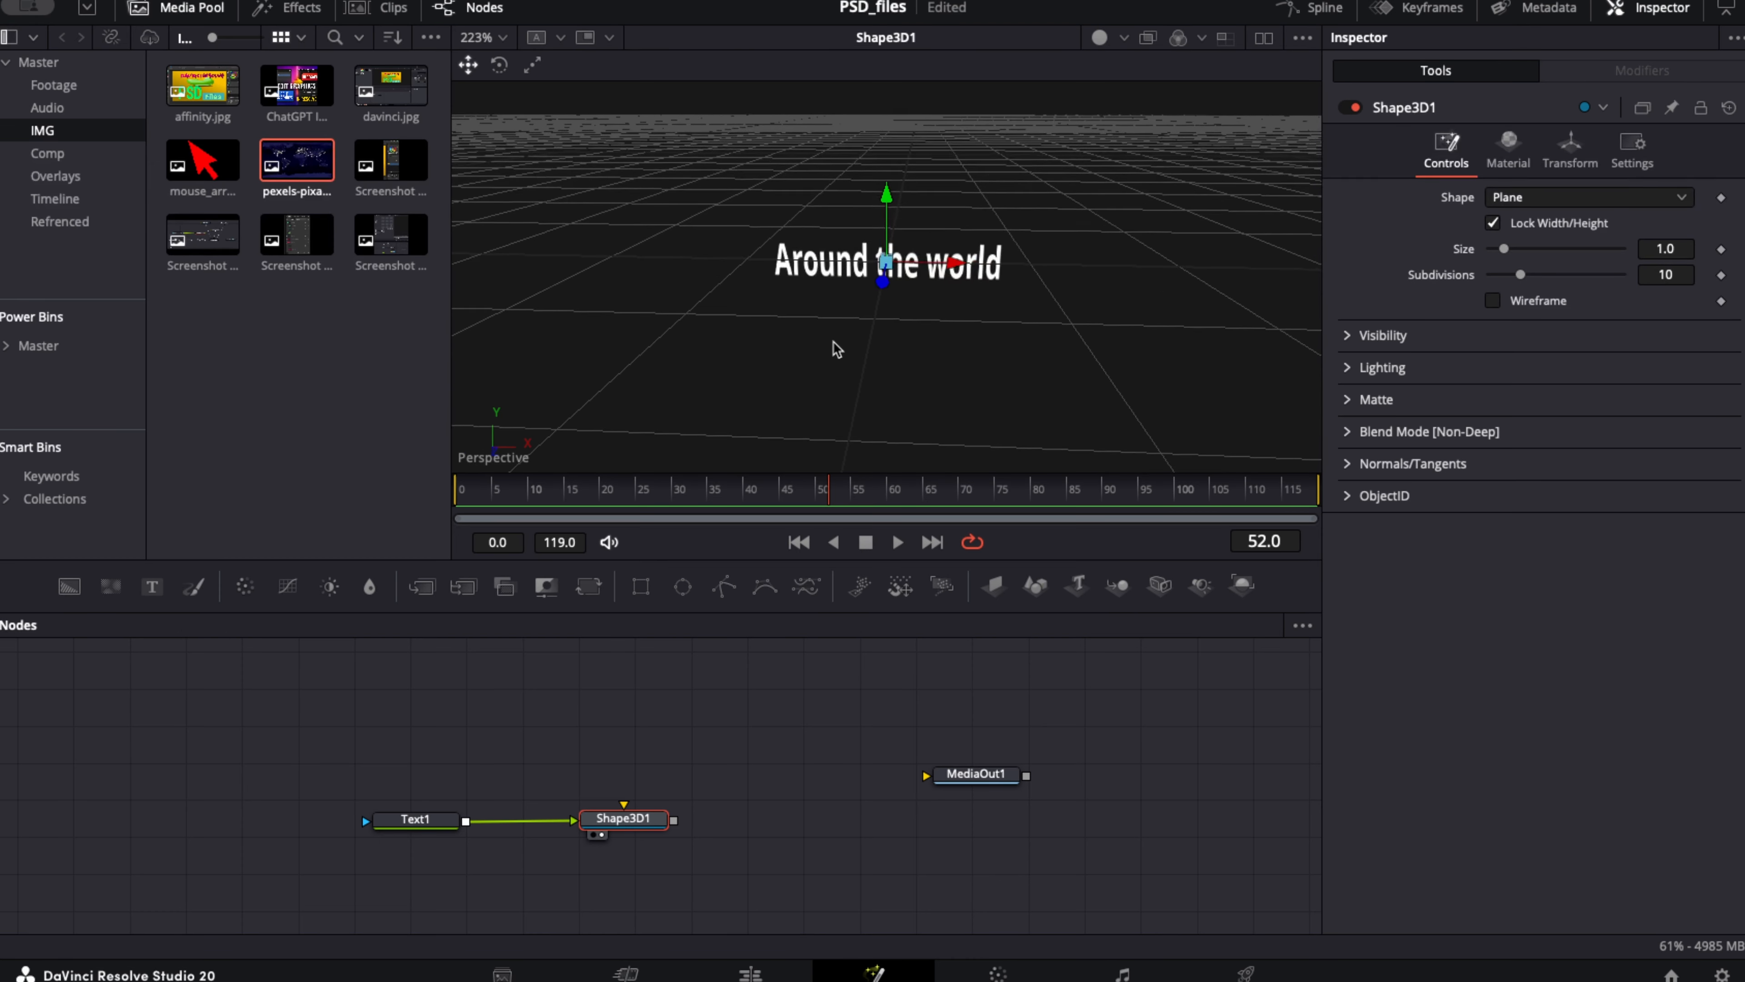
{"action": "scroll", "coordinate": [836, 349], "scroll_direction": "up", "scroll_amount": 3}
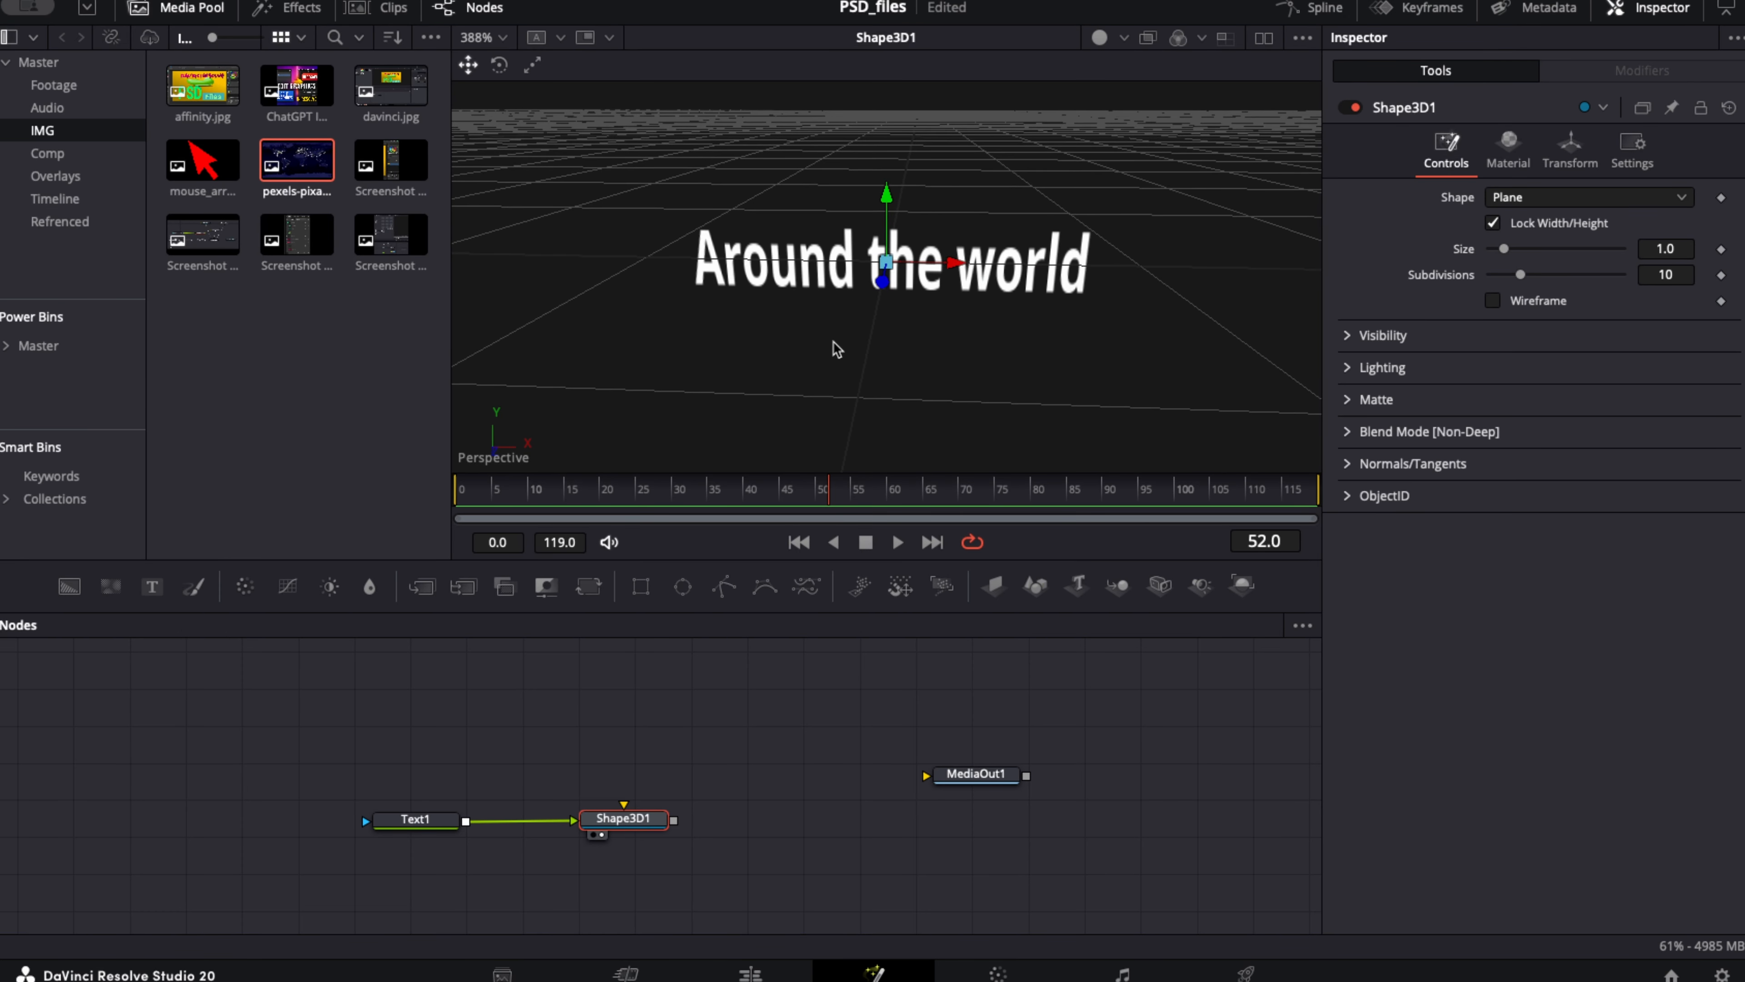
{"action": "scroll", "coordinate": [834, 342], "scroll_direction": "down", "scroll_amount": 2}
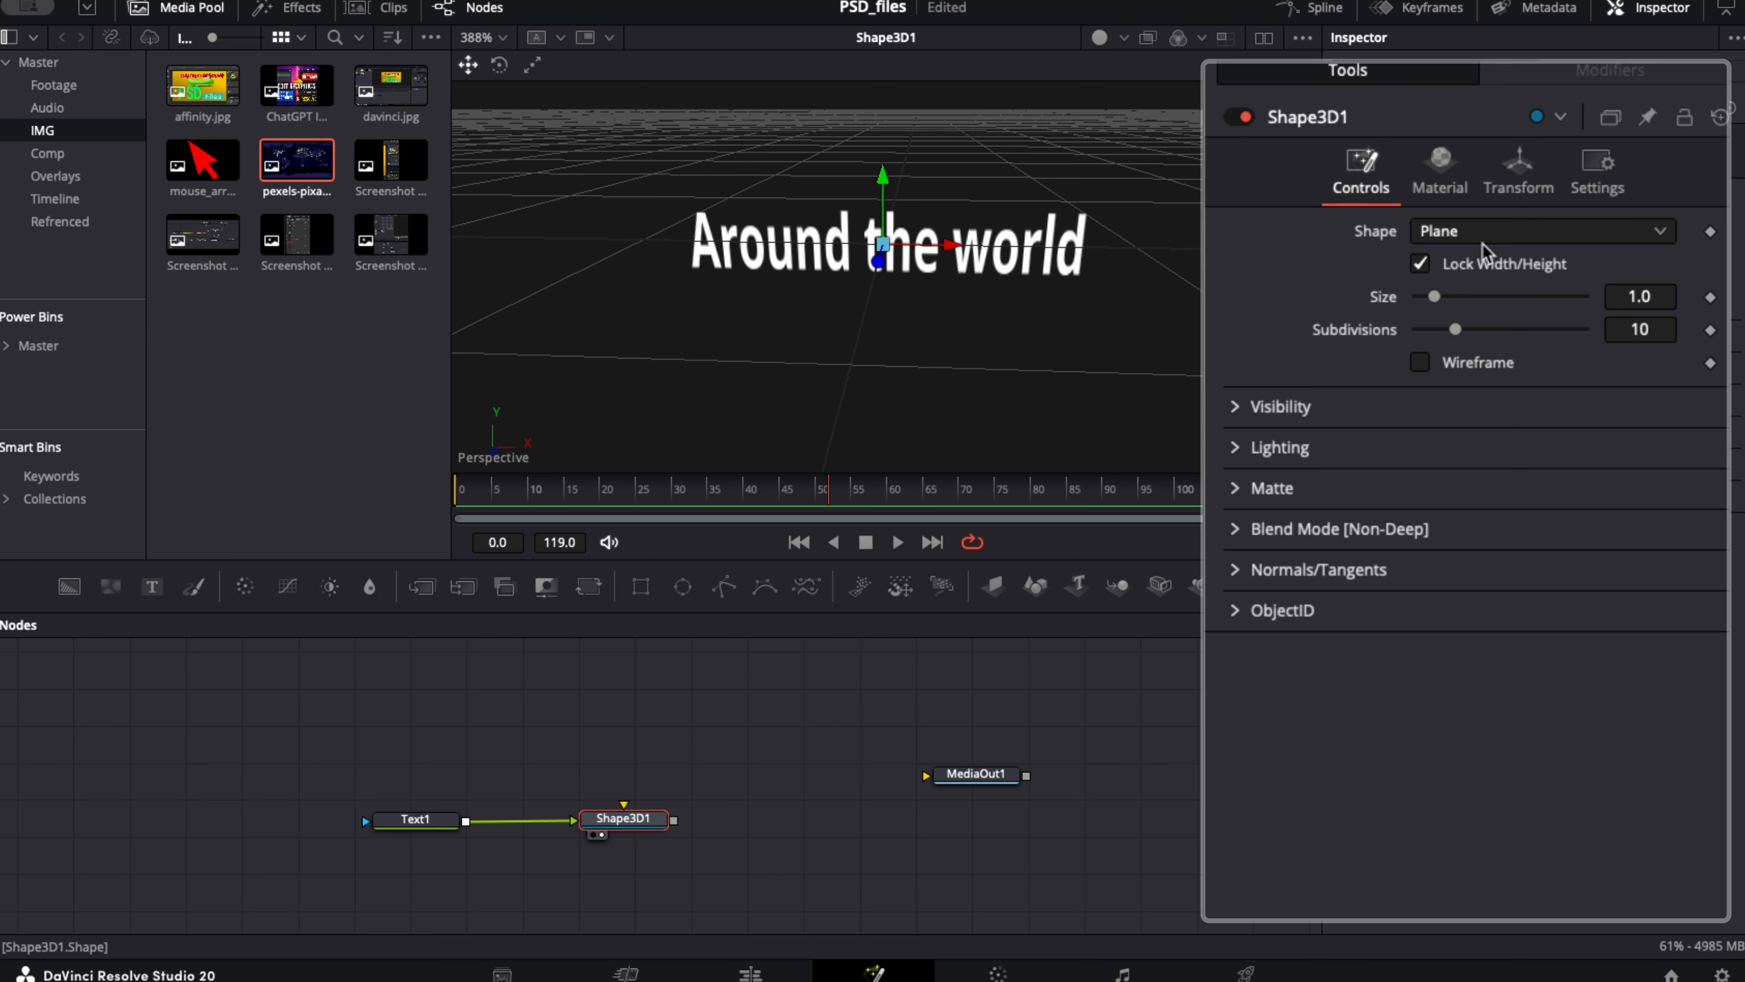
{"action": "left_click", "coordinate": [1501, 244]}
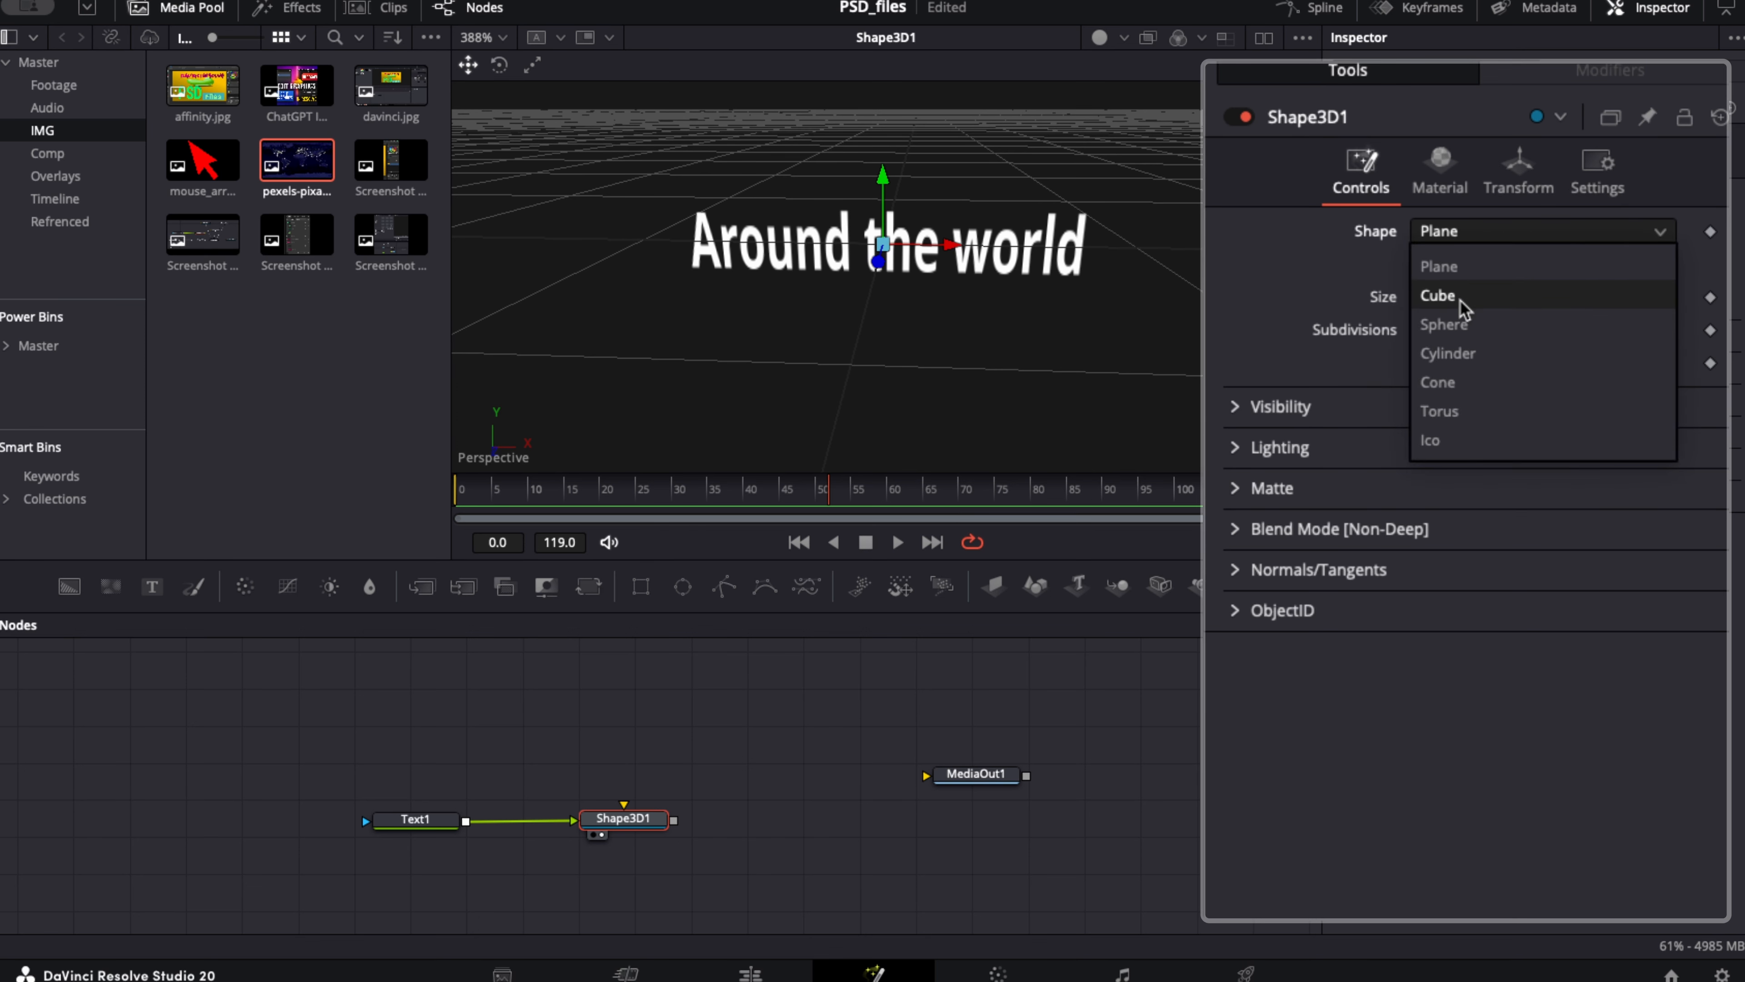
{"action": "left_click", "coordinate": [1474, 324]}
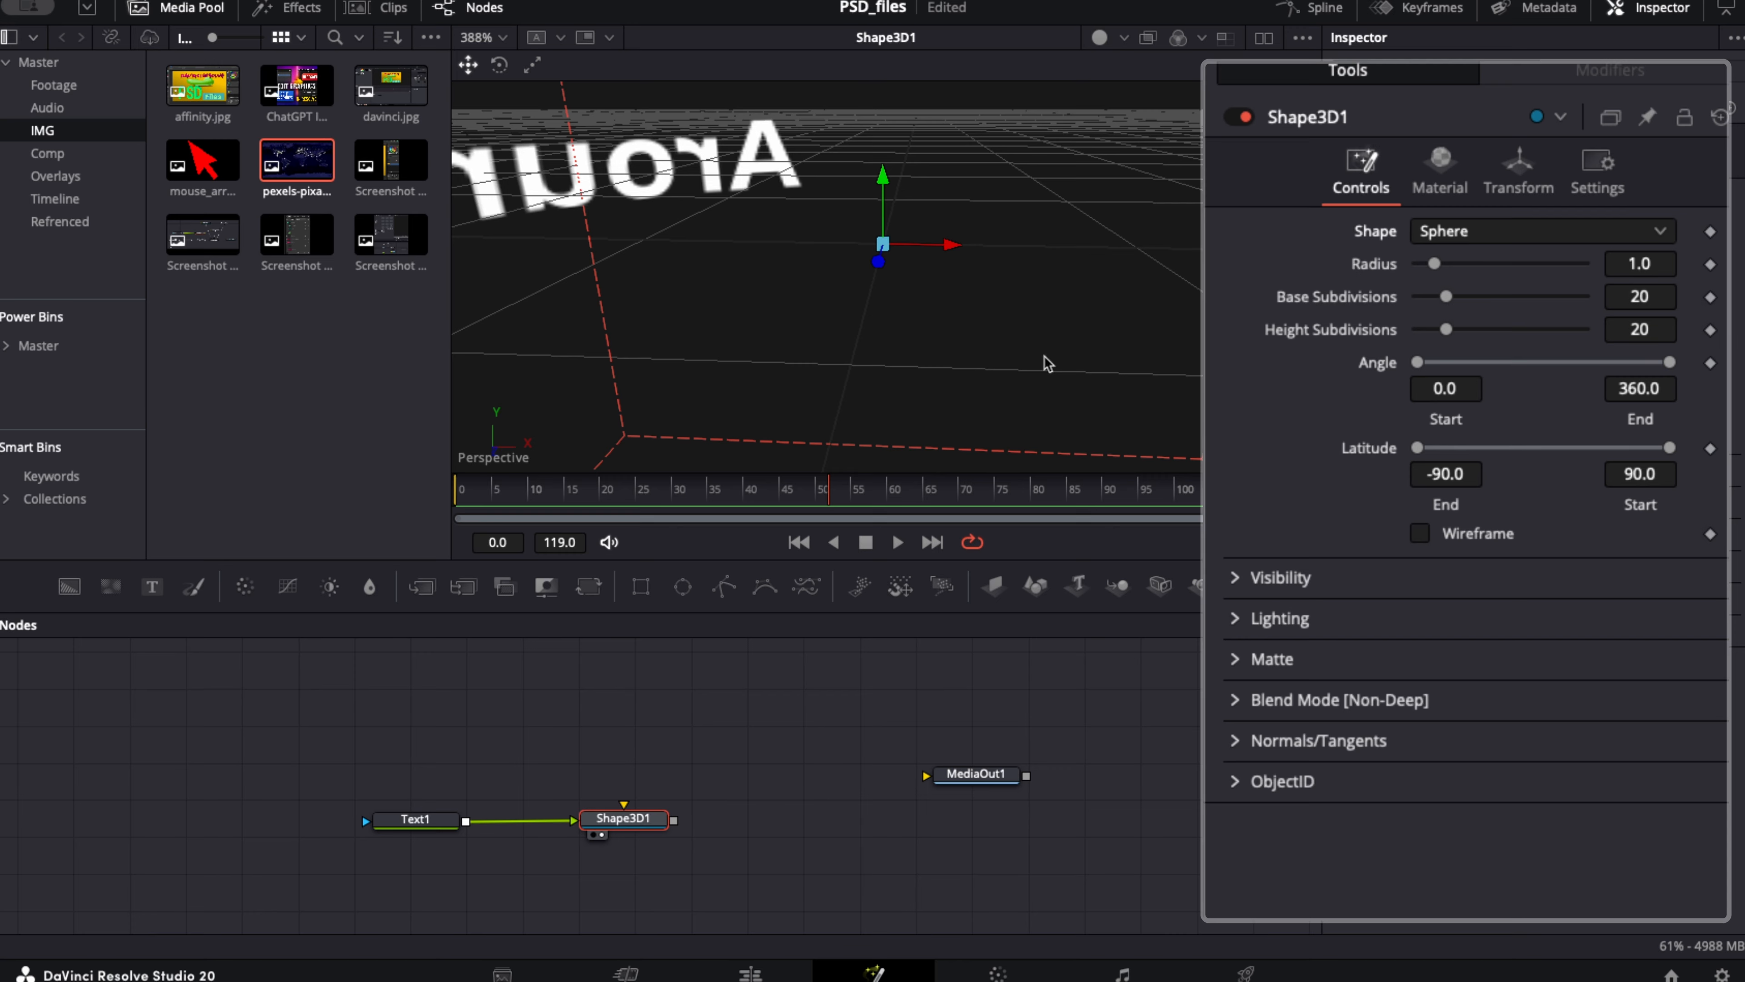
{"action": "scroll", "coordinate": [1047, 363], "scroll_direction": "down", "scroll_amount": 10}
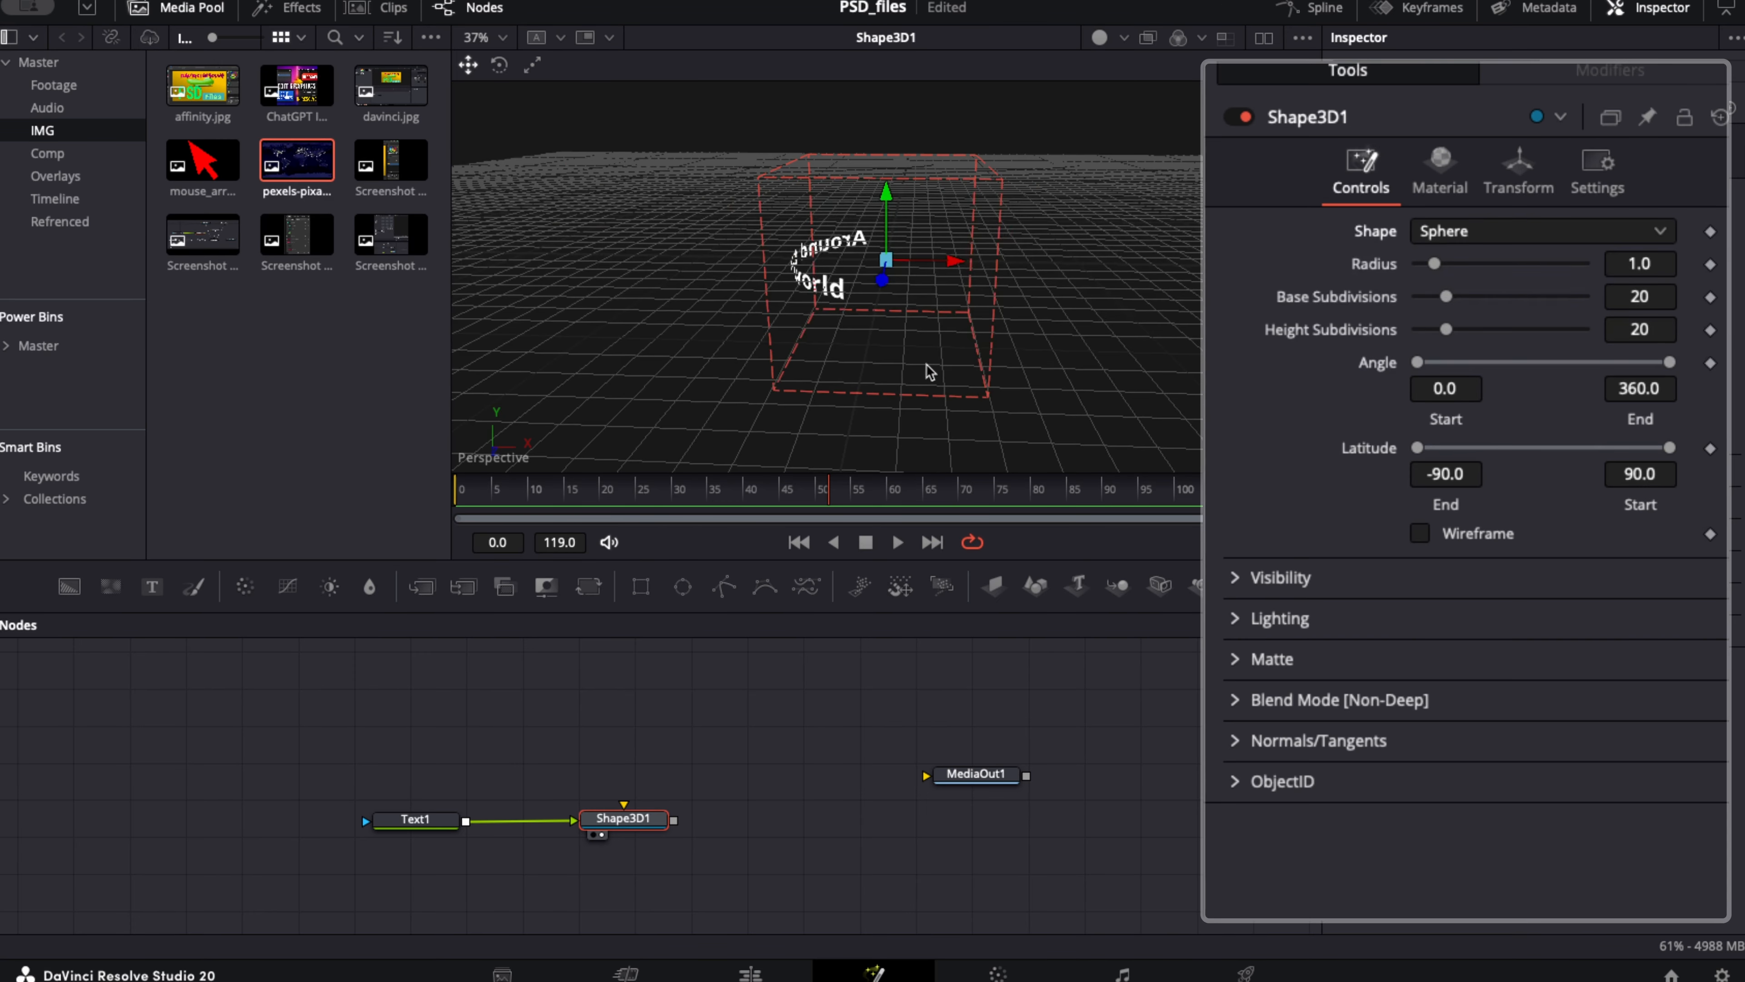
{"action": "scroll", "coordinate": [929, 371], "scroll_direction": "up", "scroll_amount": 2}
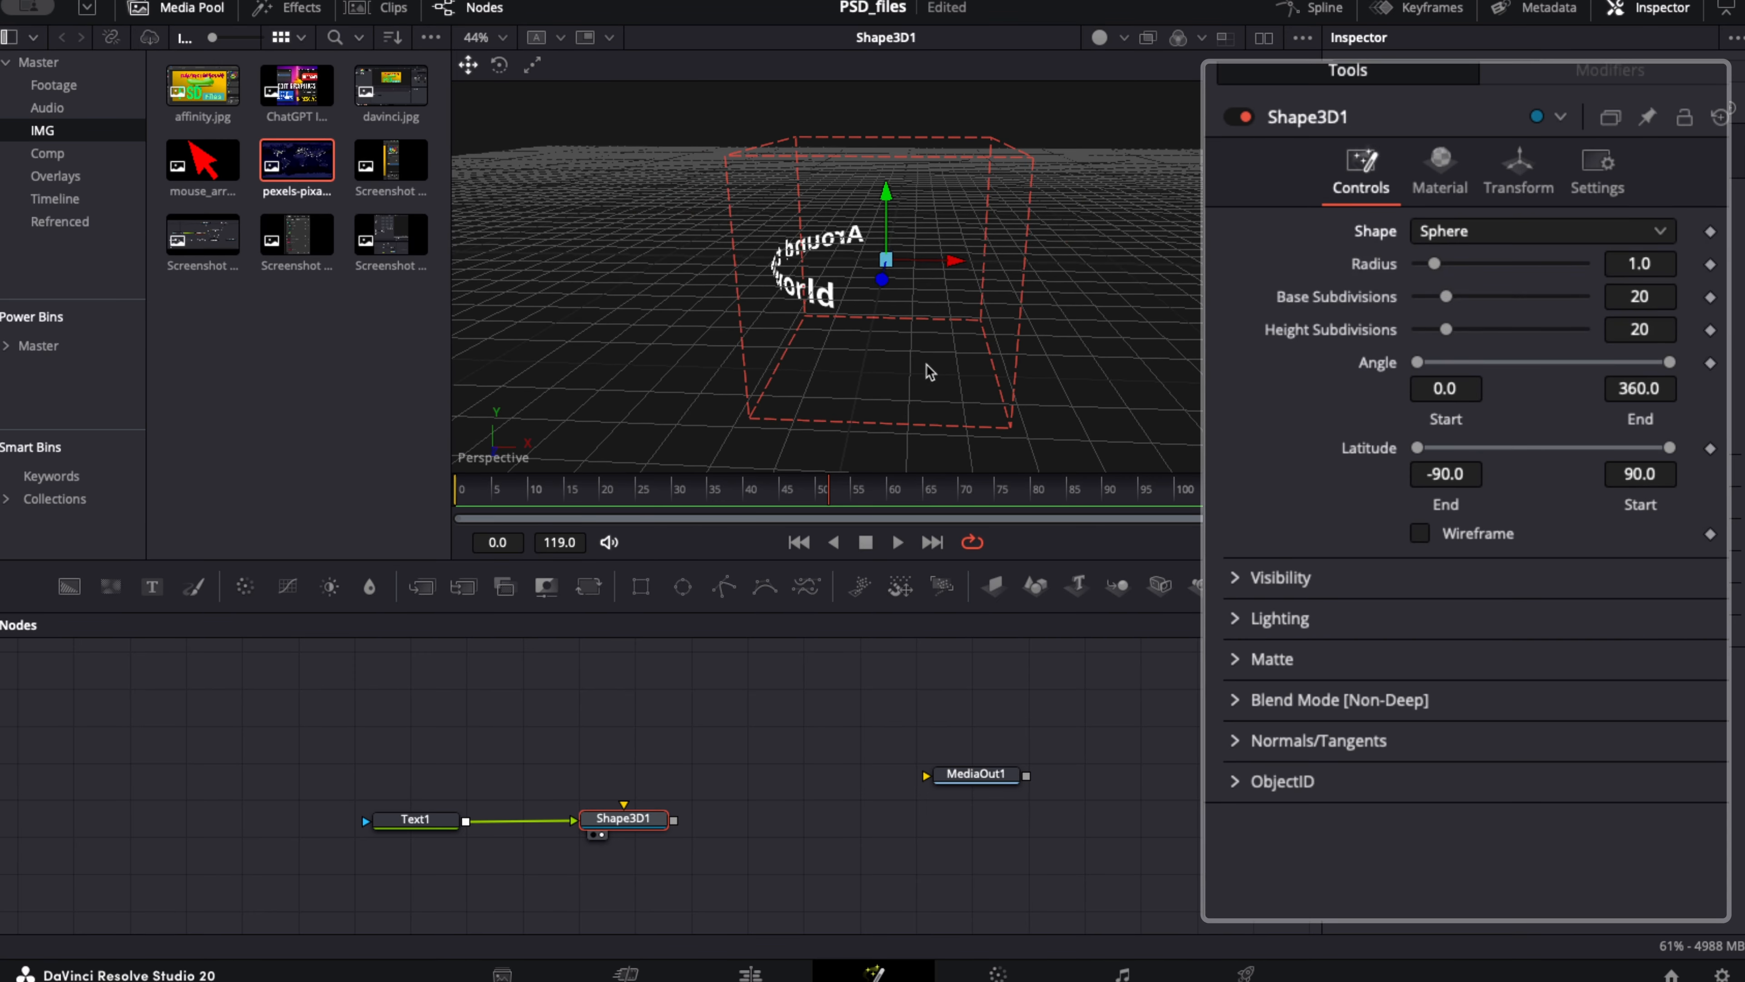
{"action": "key", "text": "space"}
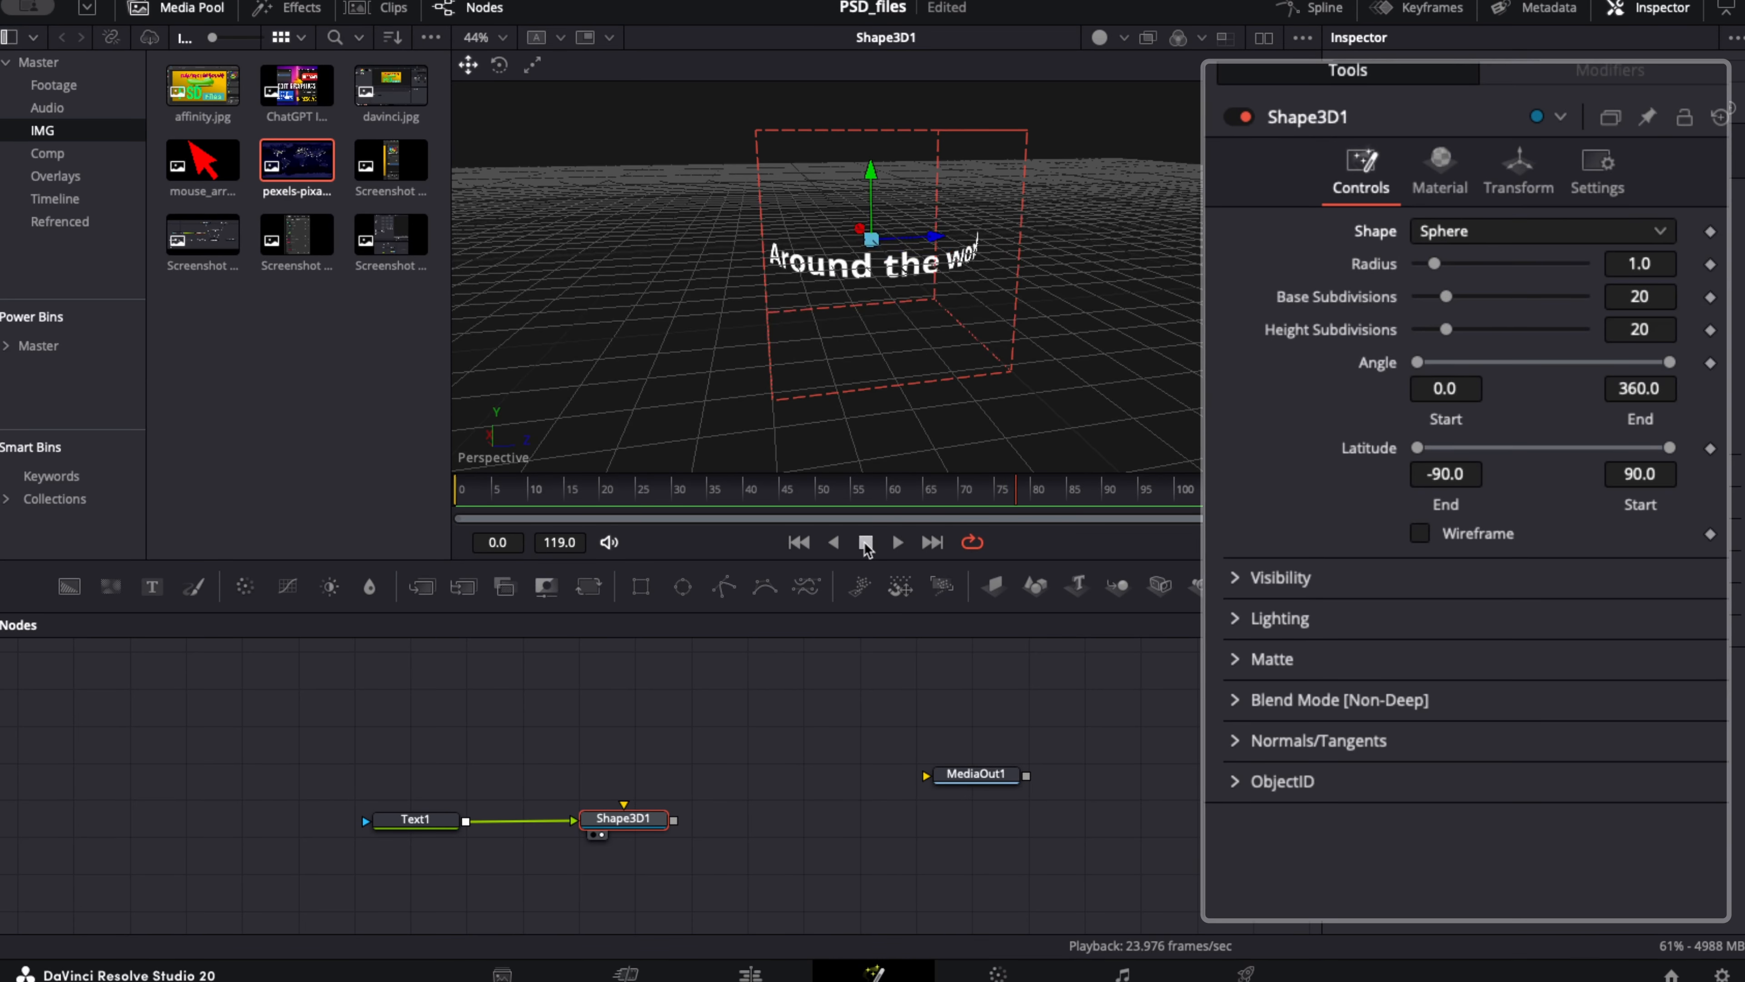
Scale the Shape3D1 sphere to about 1.694 and enlarge the Text1 font size to about 0.1811
{"action": "left_click", "coordinate": [1518, 169]}
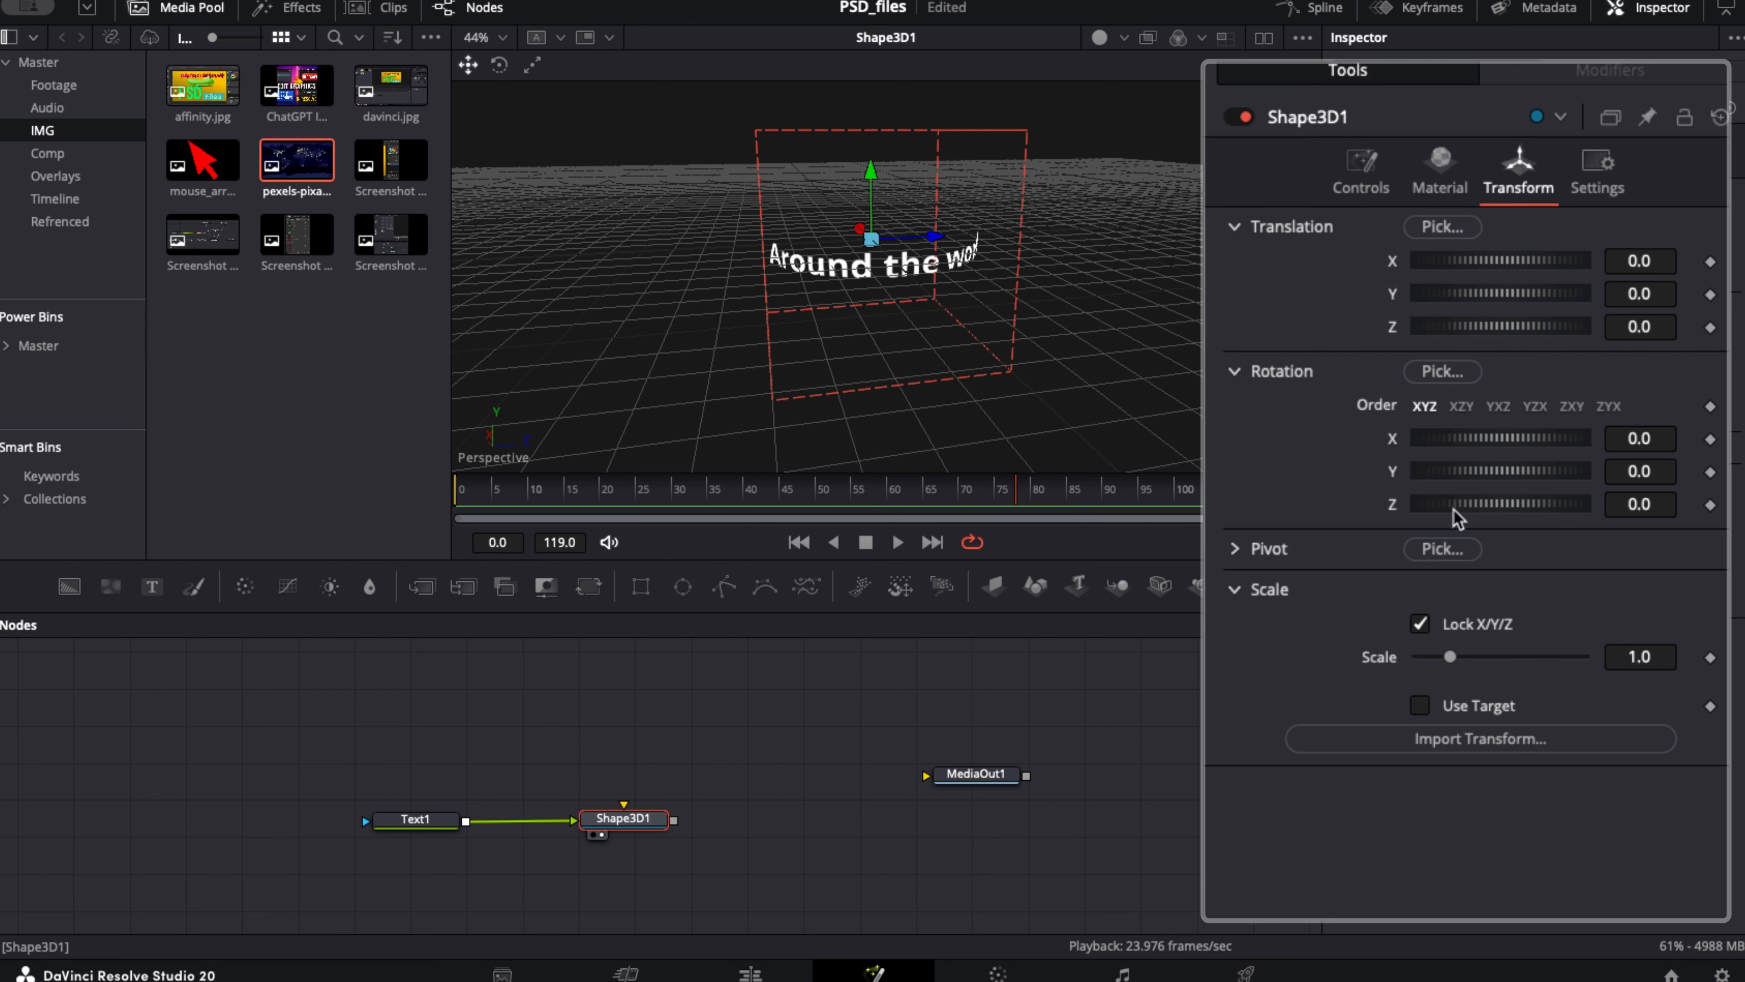
{"action": "left_click_drag", "start_coordinate": [1450, 663], "coordinate": [1472, 665]}
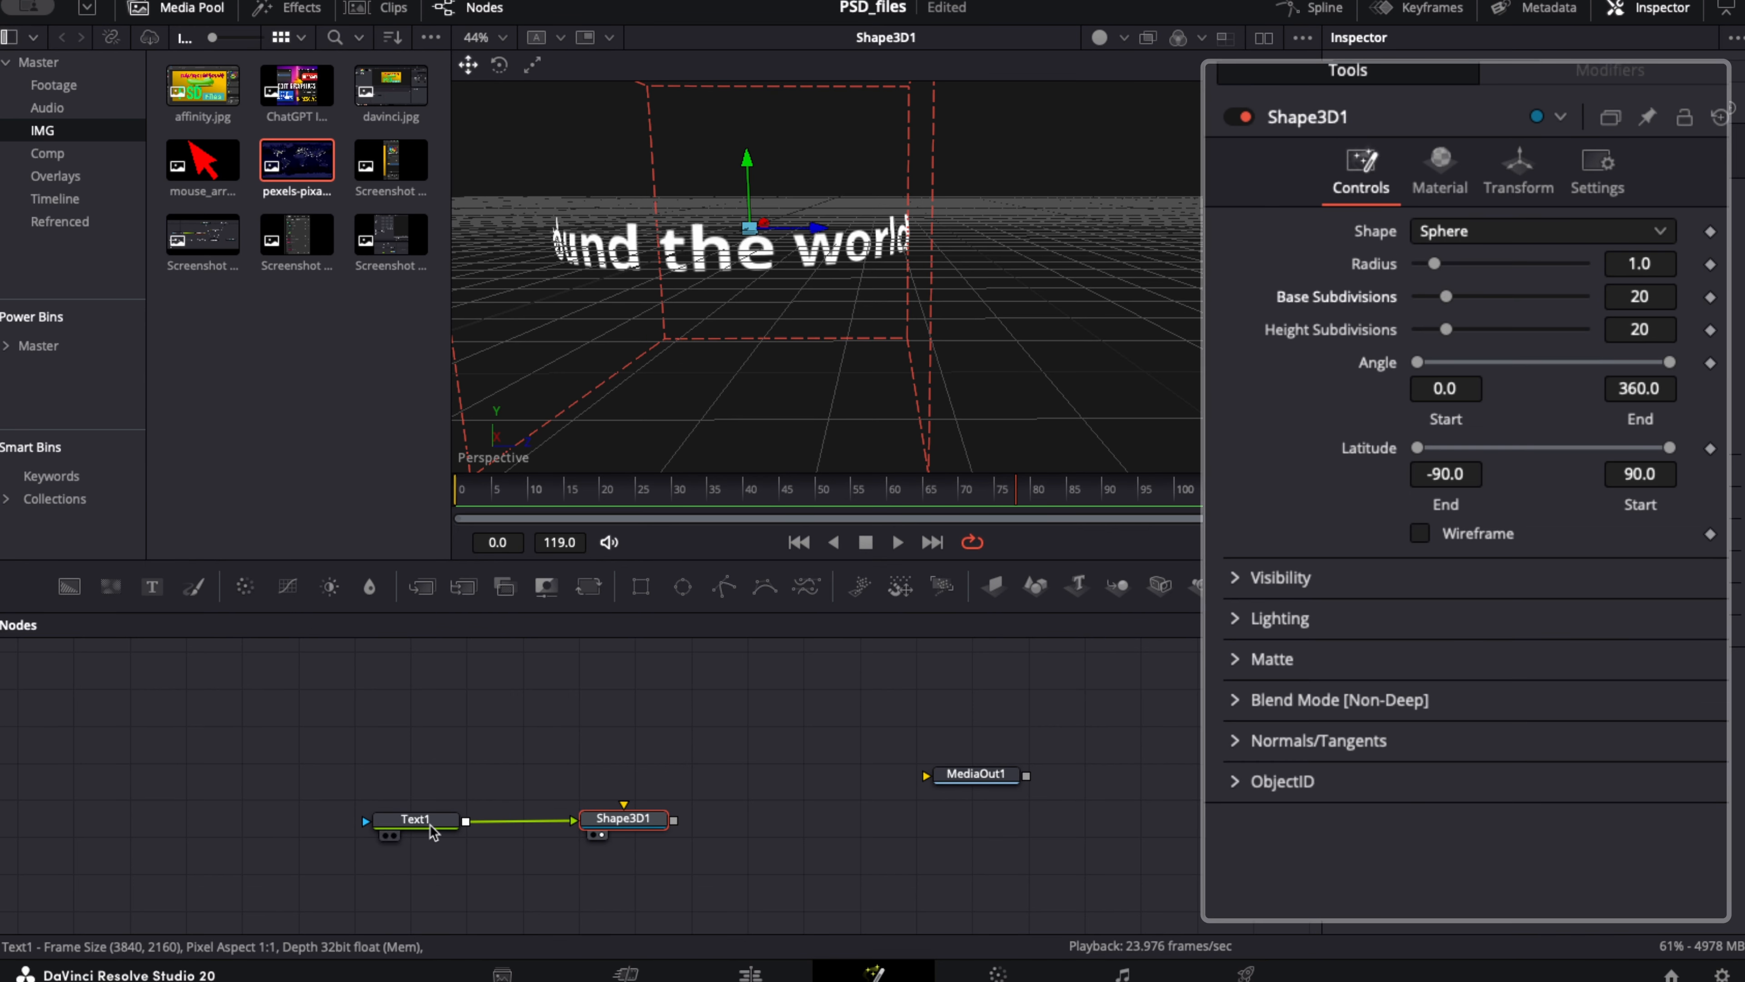
{"action": "left_click", "coordinate": [415, 818]}
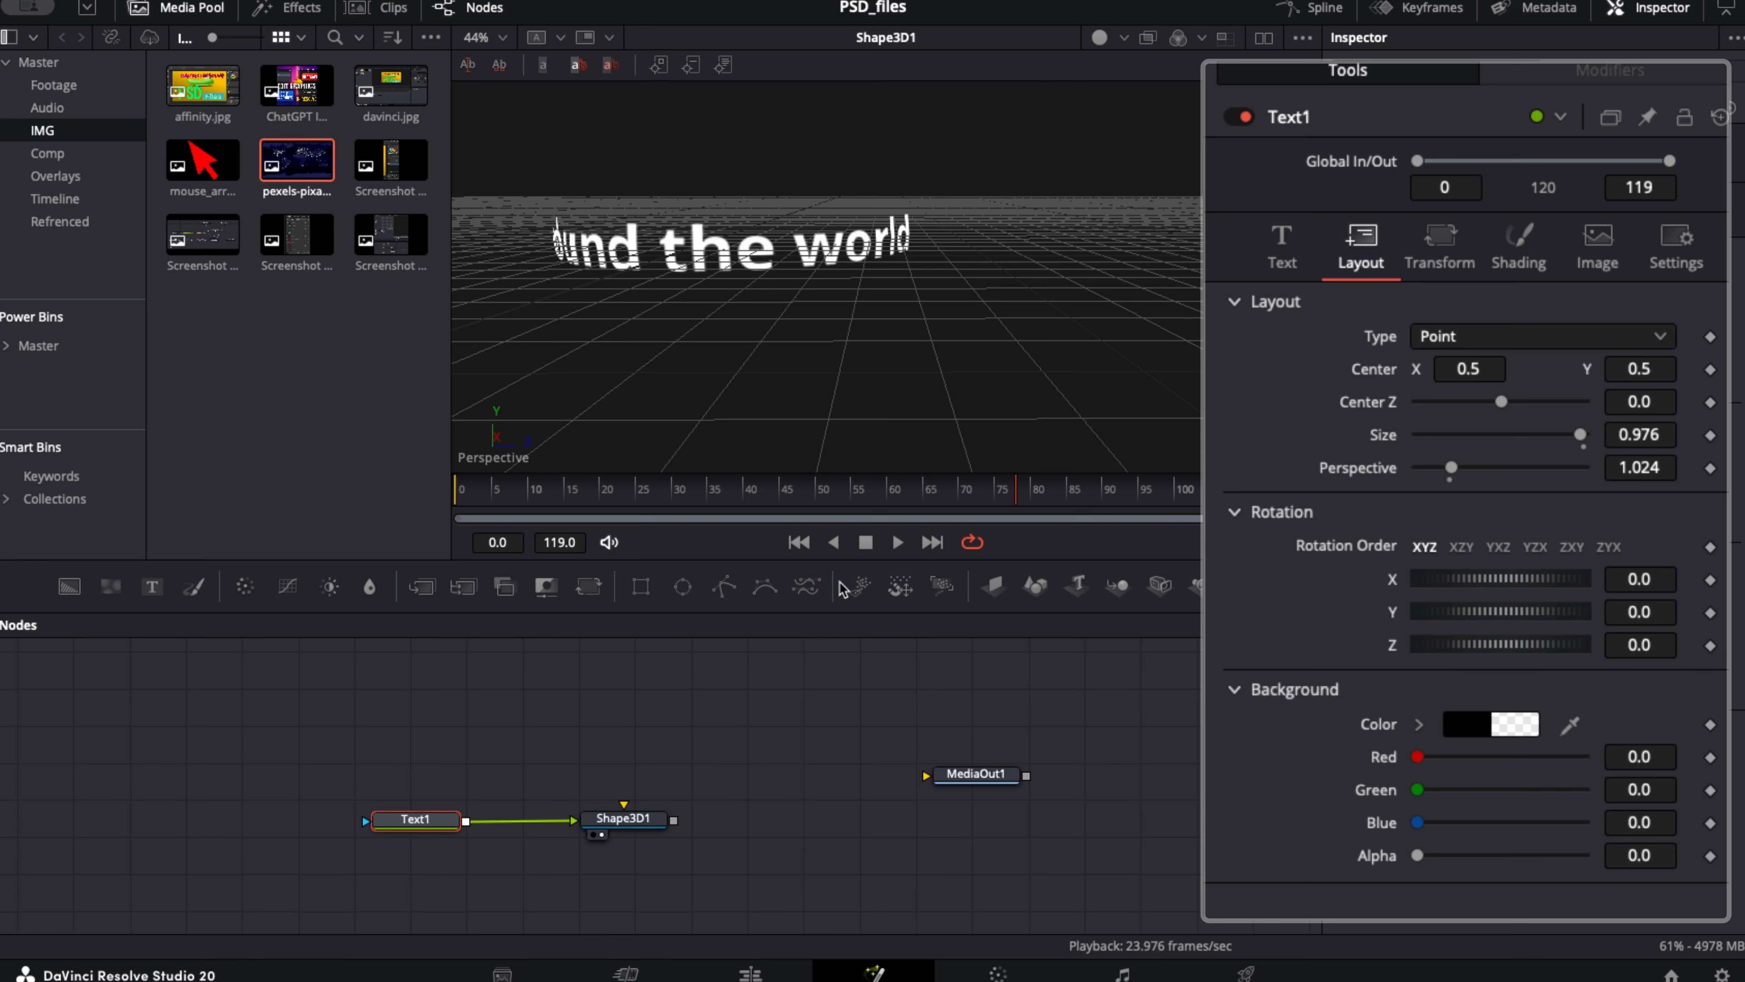
{"action": "left_click", "coordinate": [1288, 240]}
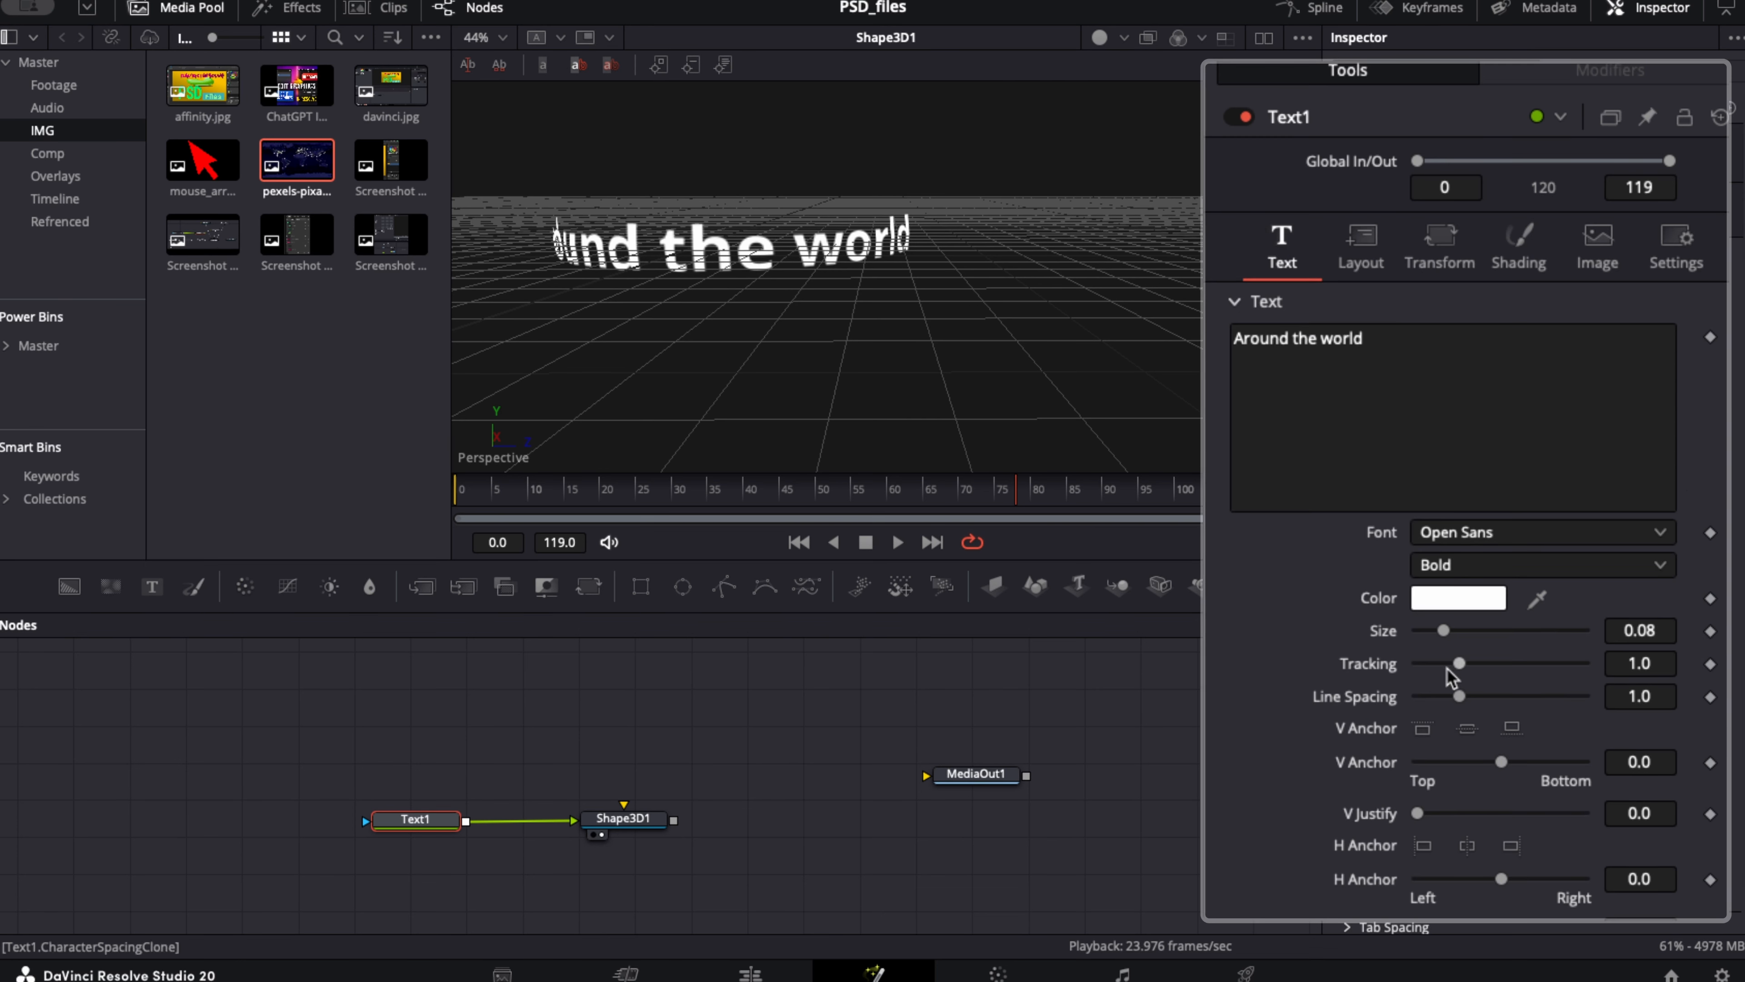
{"action": "left_click_drag", "start_coordinate": [1442, 631], "coordinate": [1483, 640]}
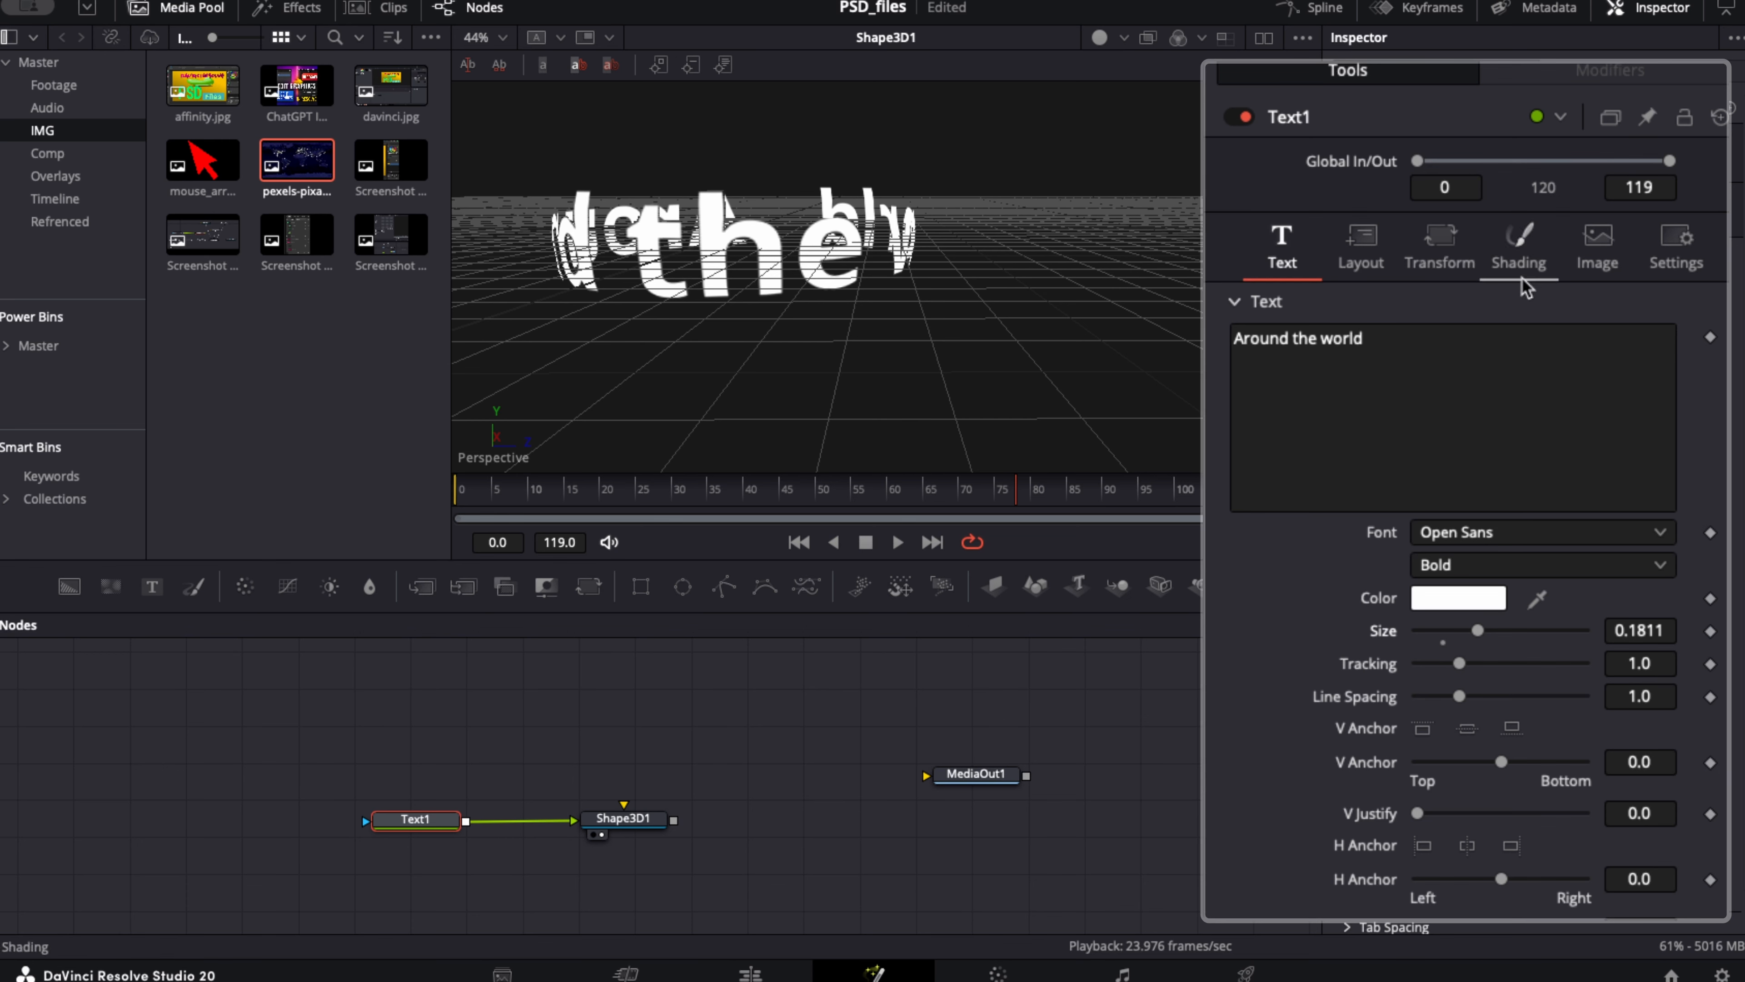
Try rotating the Shape3D1 sphere about its axes and reset the rotation values
{"action": "left_click", "coordinate": [623, 819]}
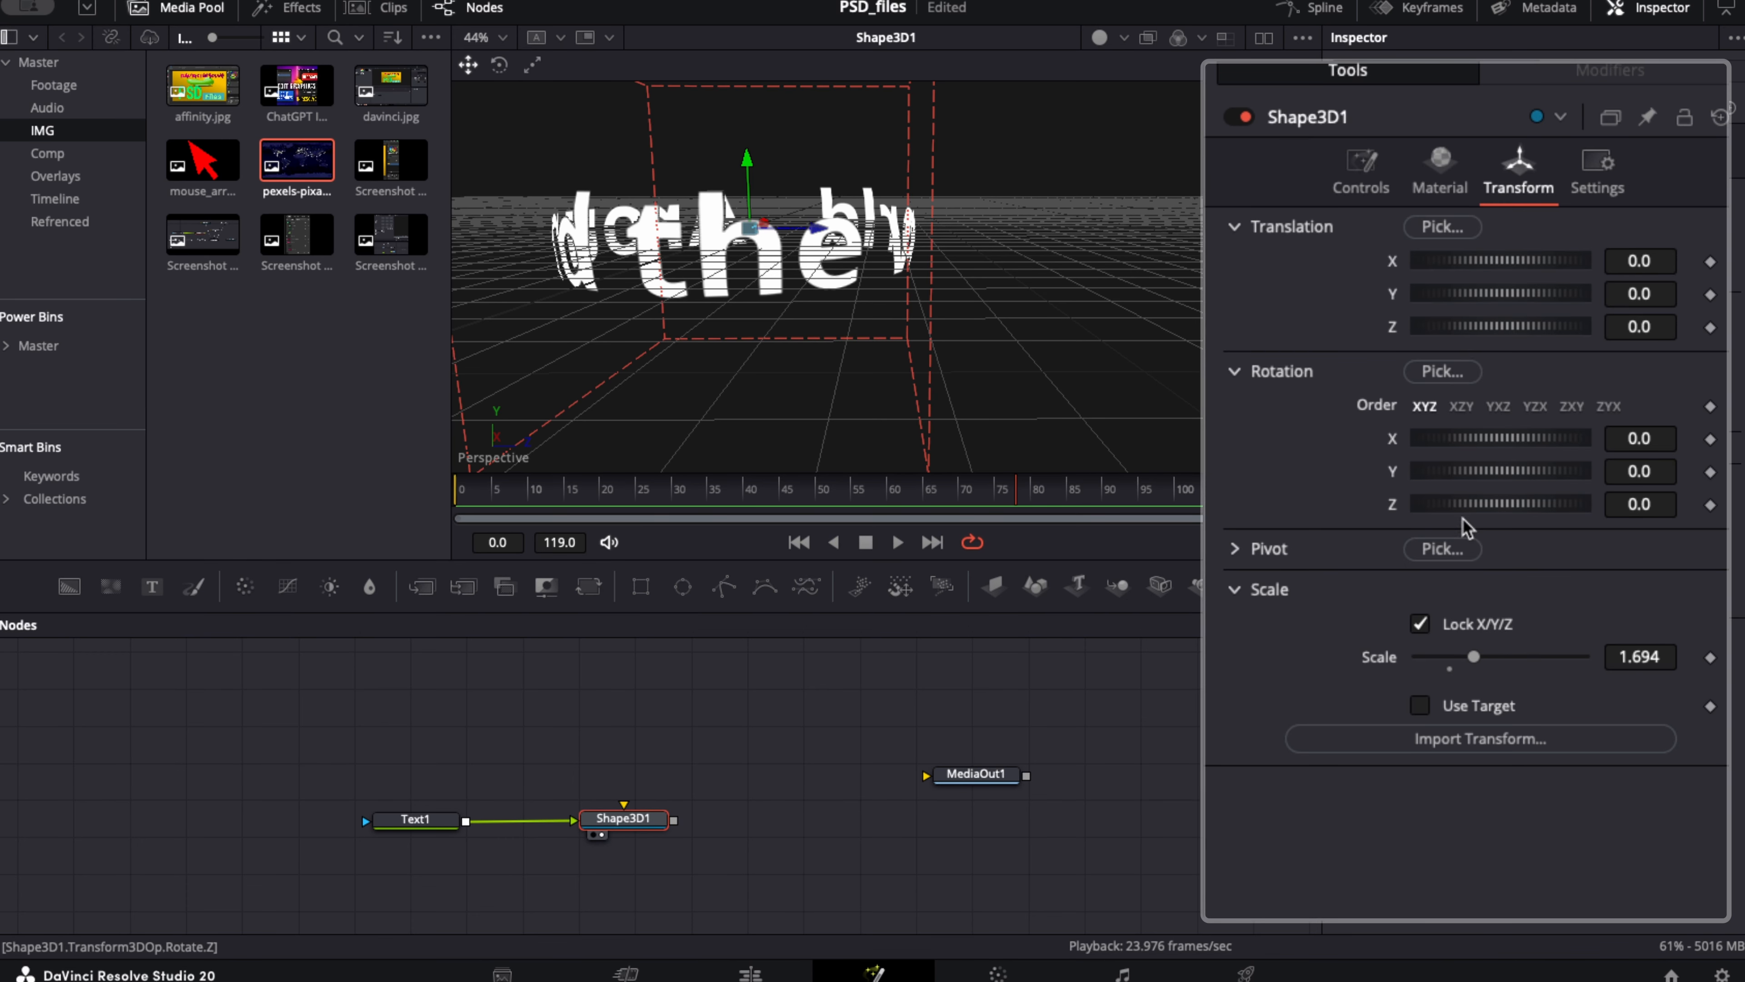
{"action": "left_click_drag", "start_coordinate": [1484, 438], "coordinate": [1404, 475]}
{"action": "double_click", "coordinate": [1393, 445]}
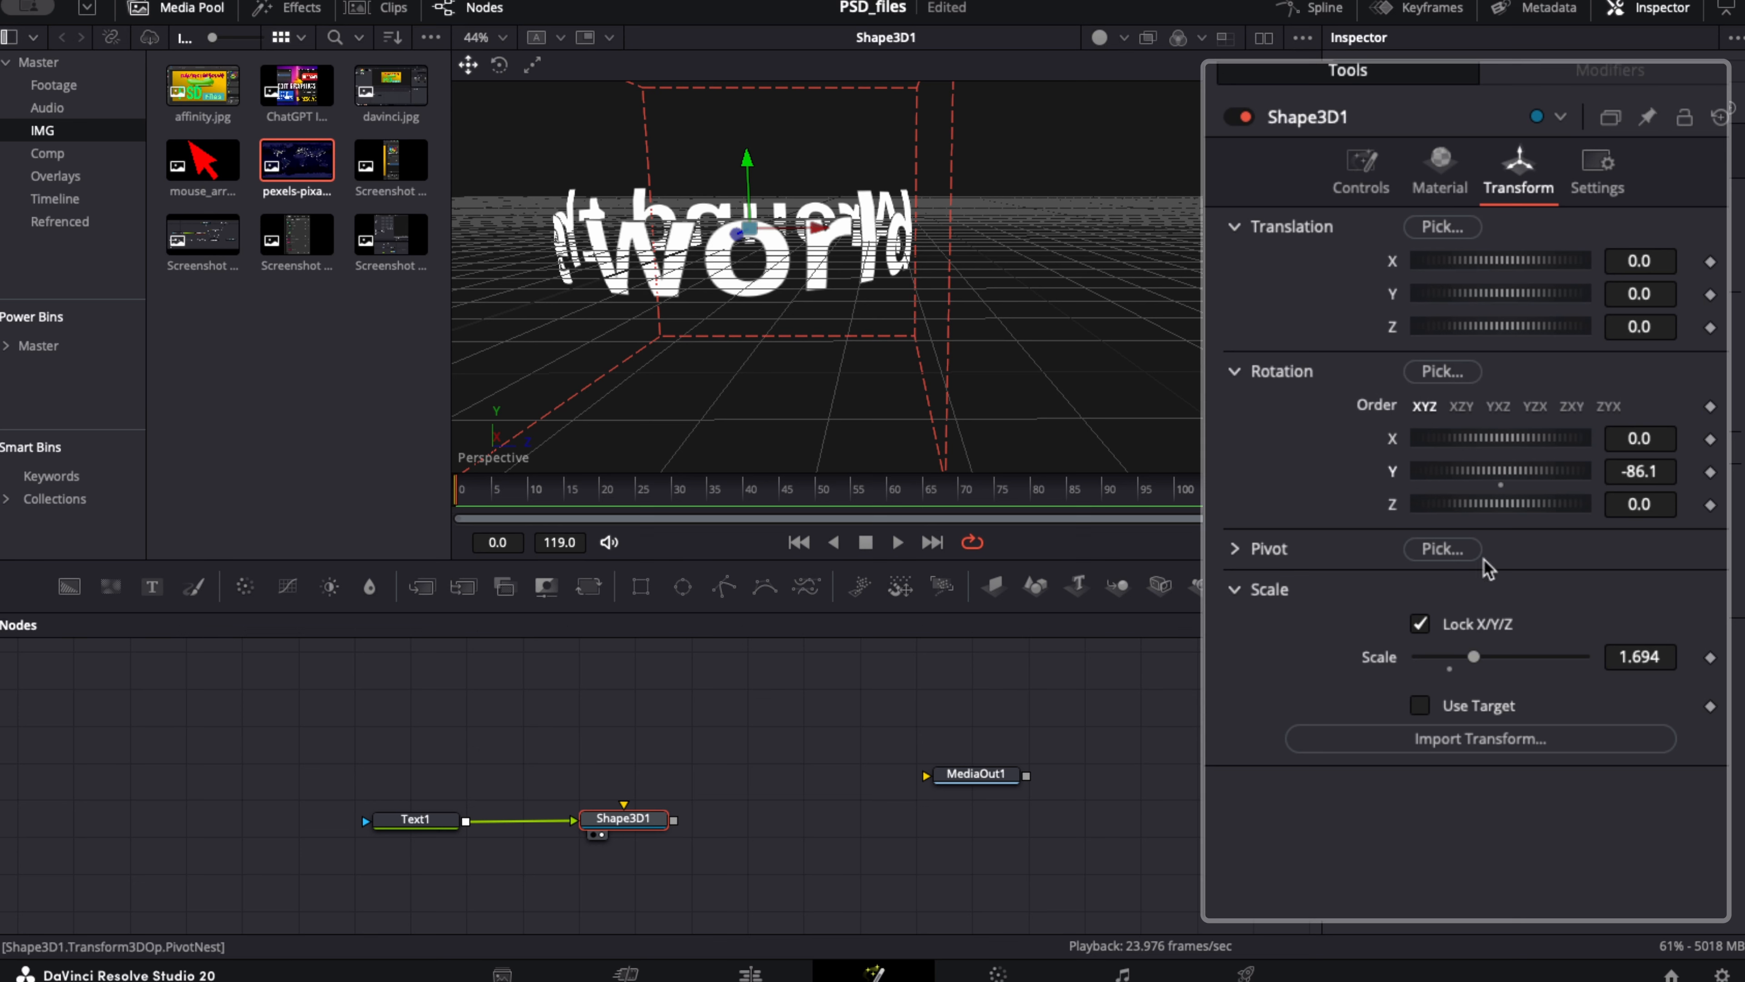
{"action": "double_click", "coordinate": [1391, 483]}
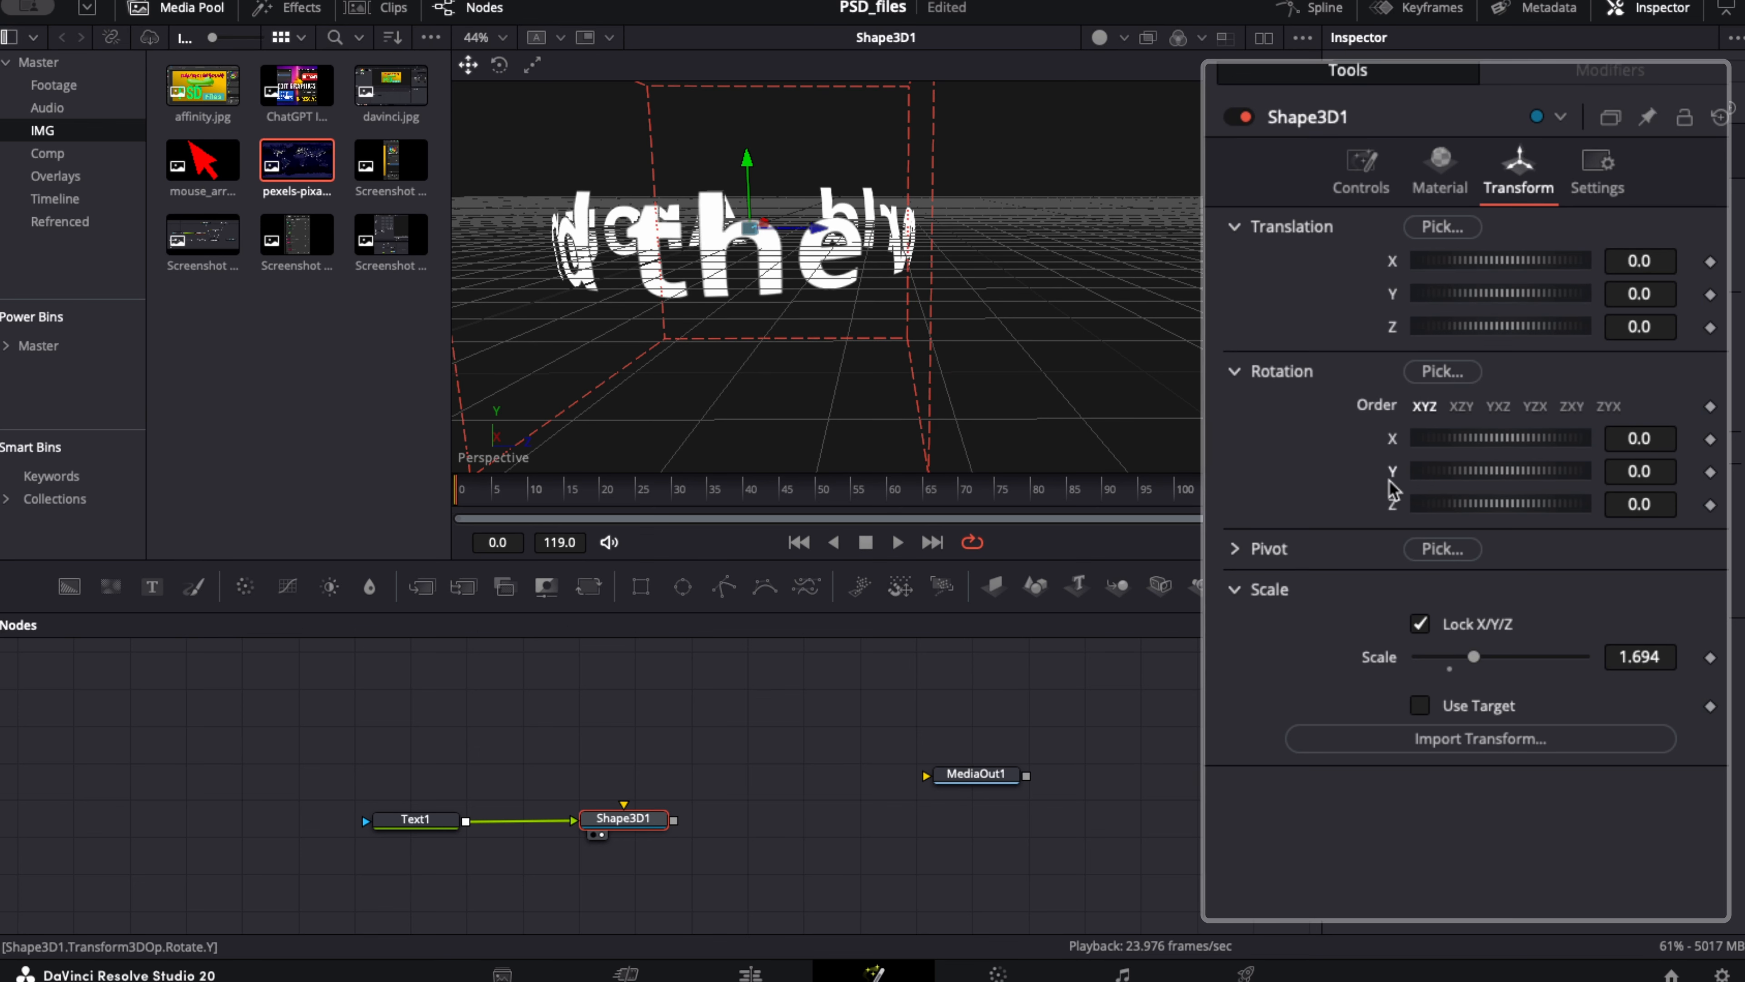
Animate the sphere's Y rotation with keyframes from 0 at frame 0 to about 347 at frame 40, and play it back
{"action": "left_click", "coordinate": [1710, 472]}
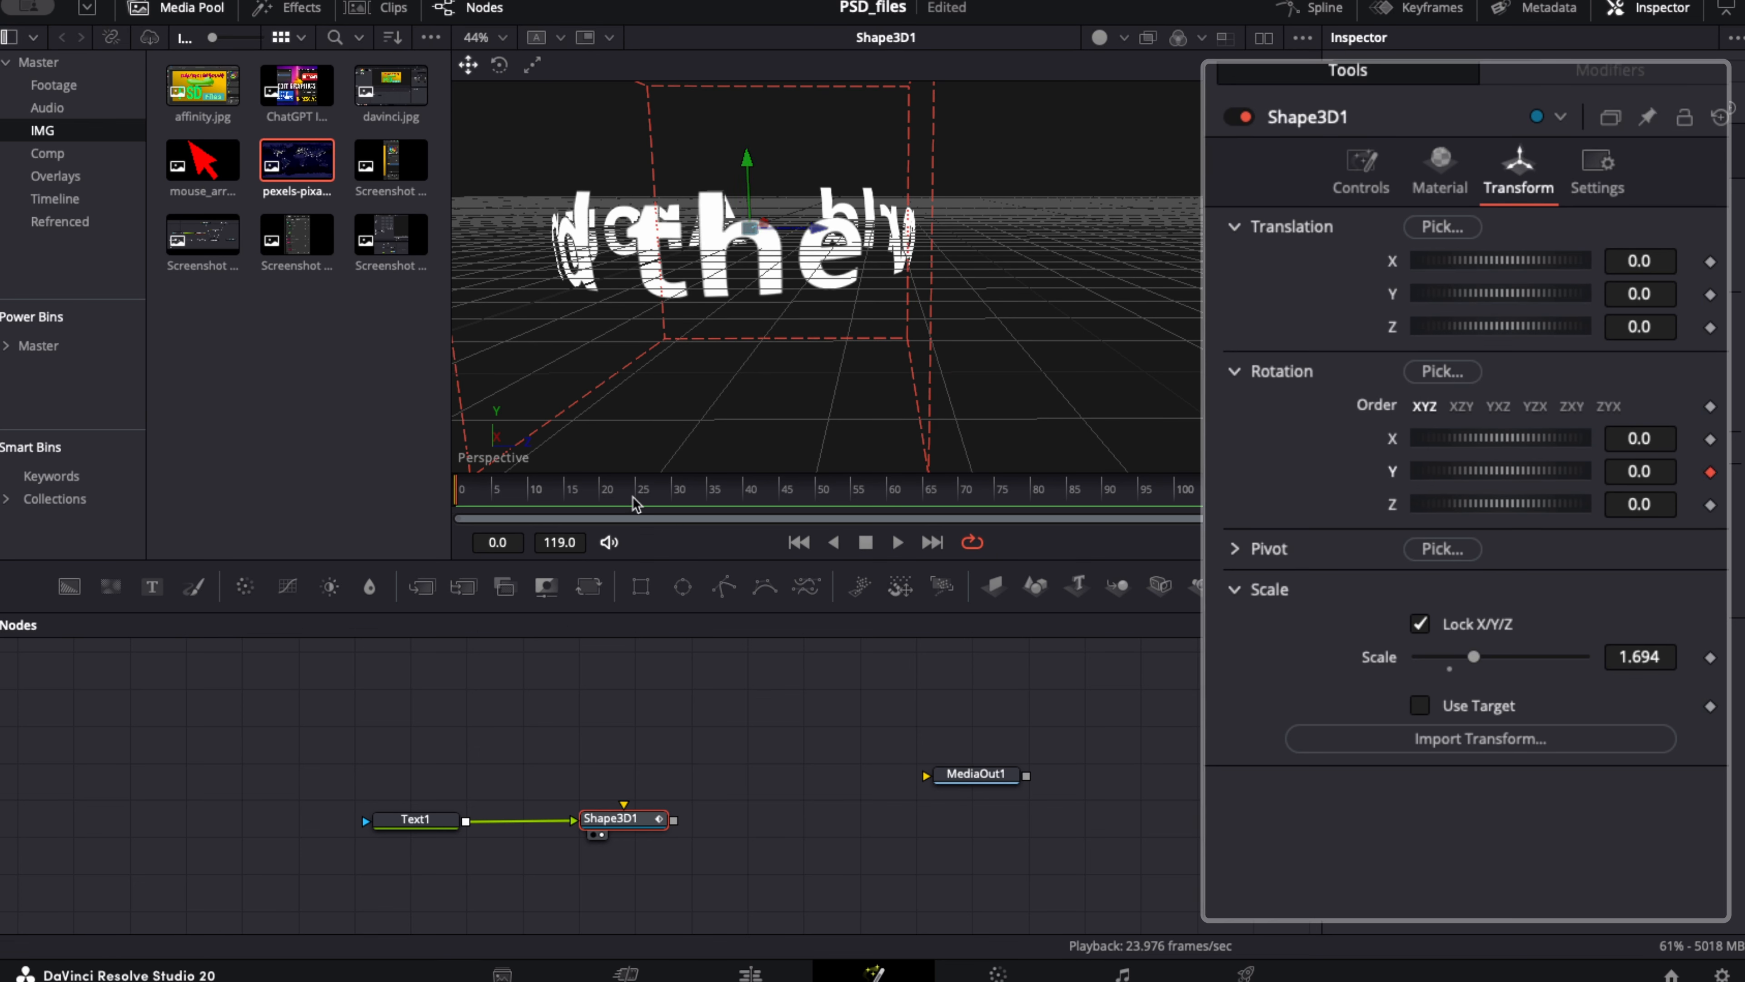
{"action": "left_click_drag", "start_coordinate": [457, 502], "coordinate": [717, 512]}
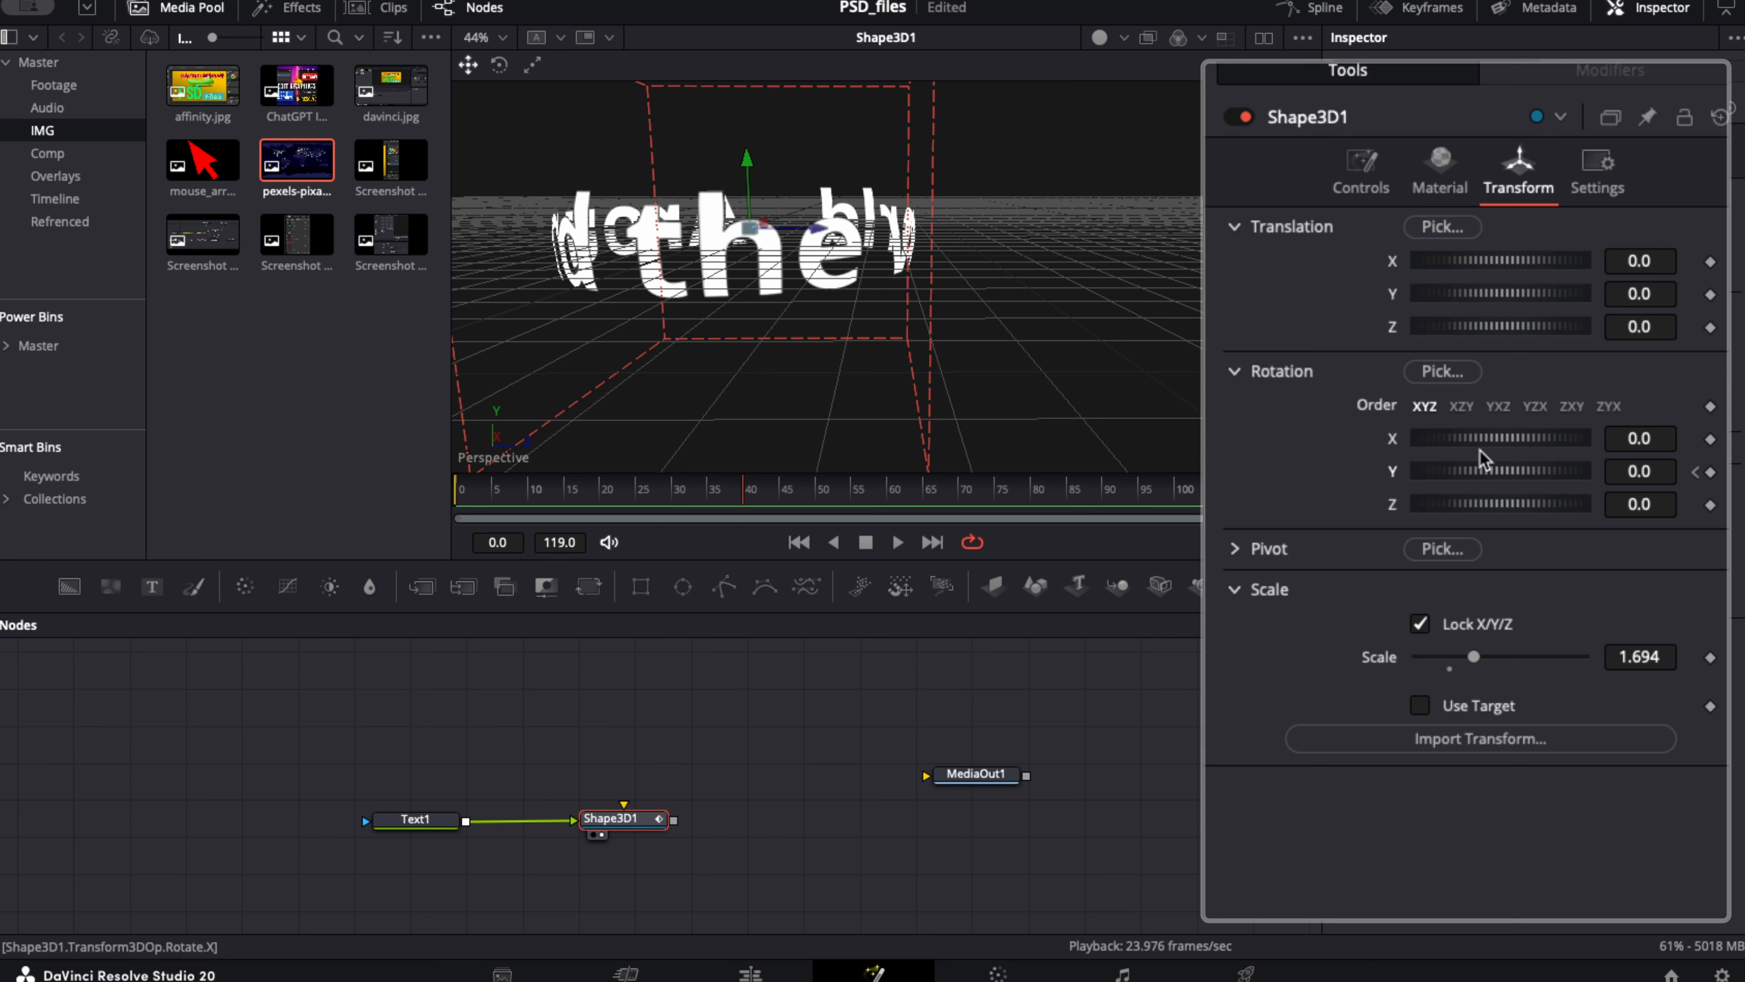
{"action": "left_click_drag", "start_coordinate": [1470, 475], "coordinate": [1647, 490]}
{"action": "left_click_drag", "start_coordinate": [743, 502], "coordinate": [376, 524]}
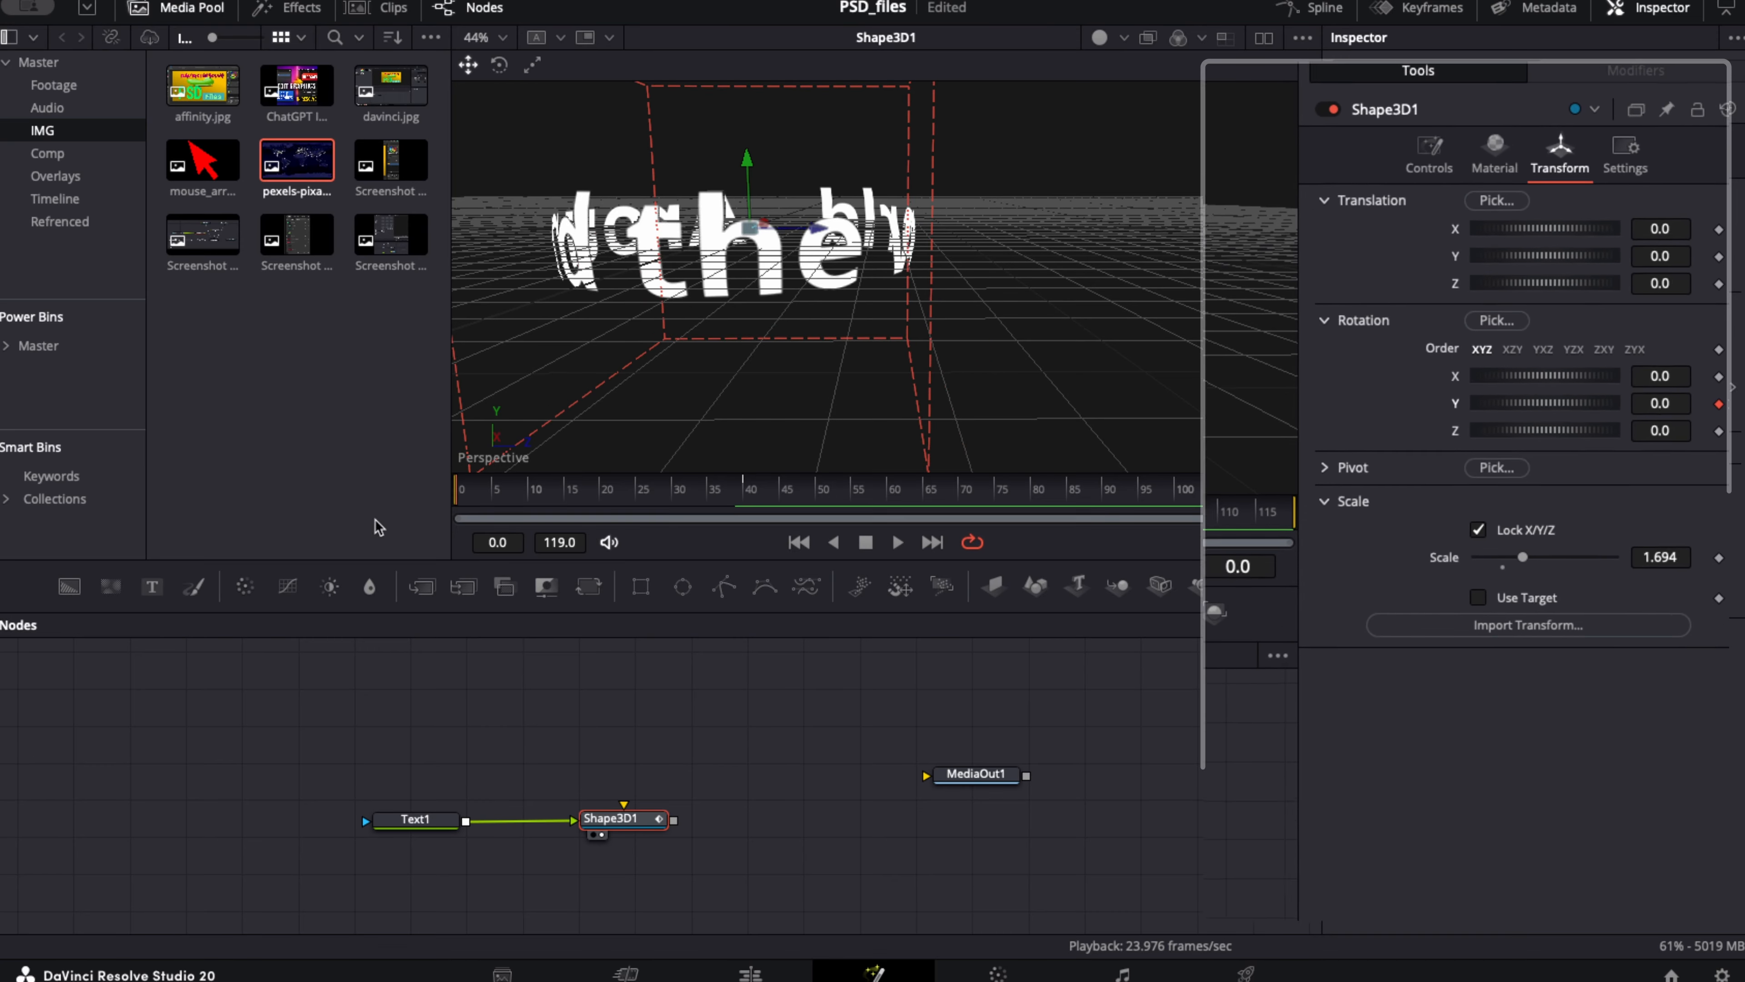
{"action": "left_click", "coordinate": [898, 542]}
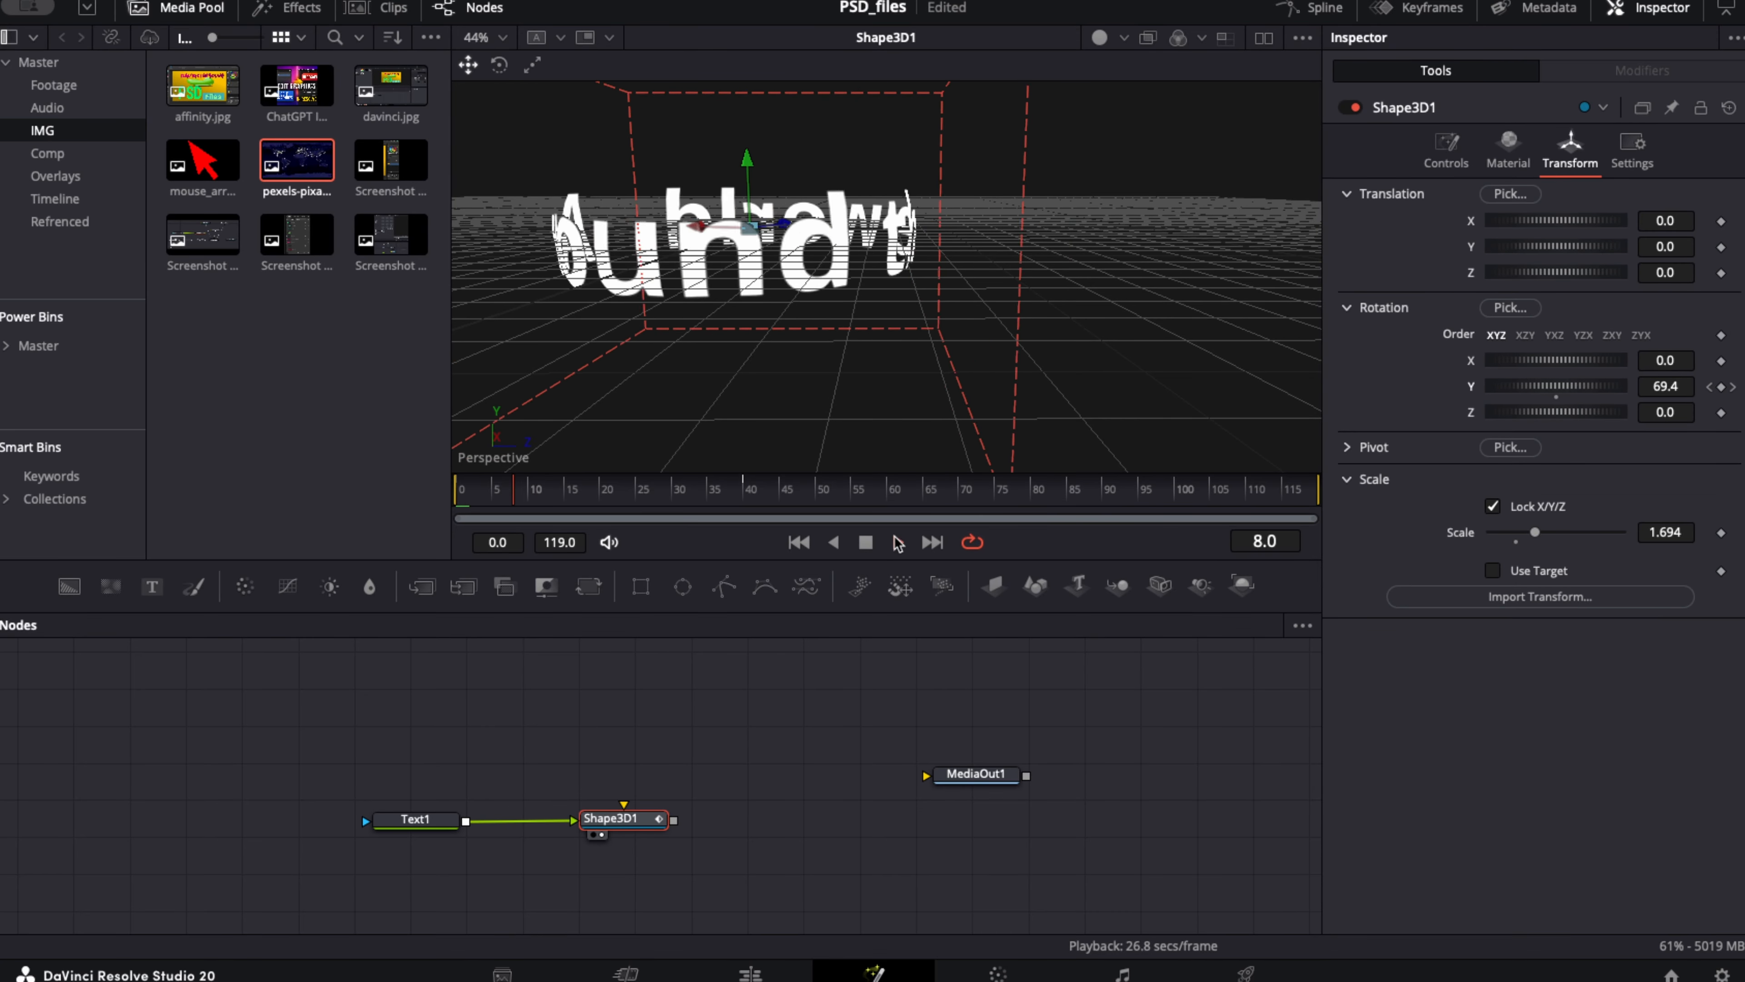
{"action": "left_click", "coordinate": [866, 542]}
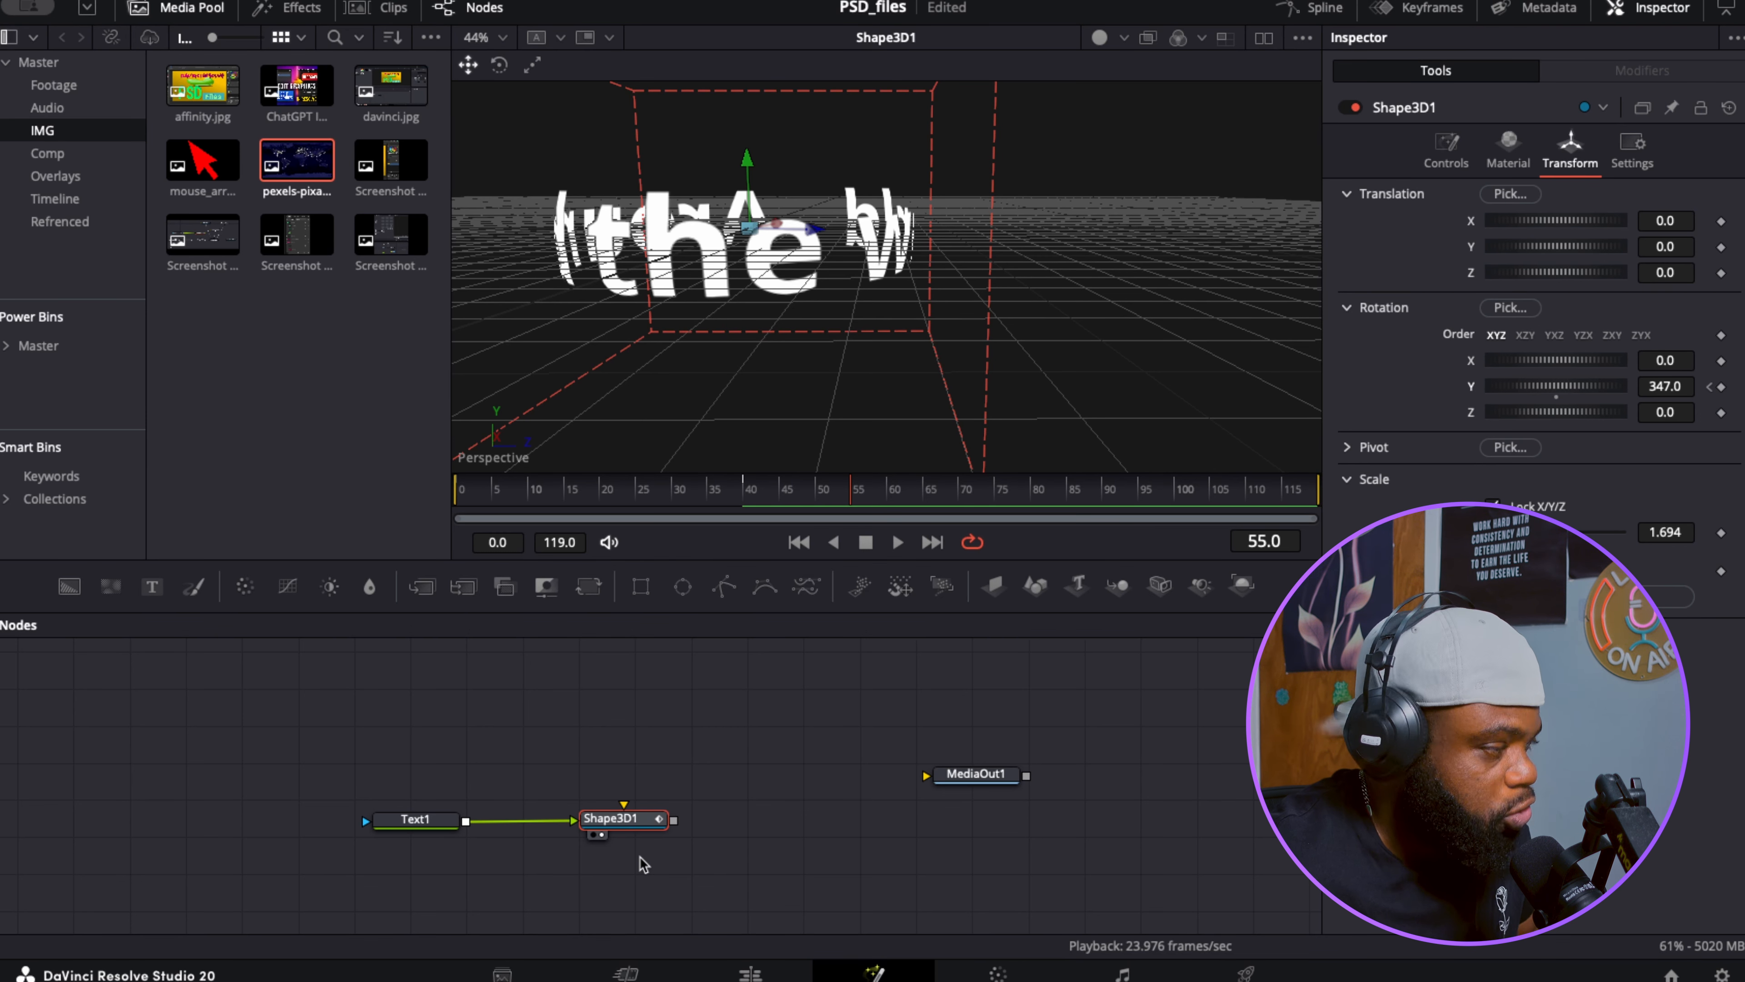
Arrange Text1 above Shape3D1 and add a Background node with a rectangle mask in front of them in the node graph
{"action": "left_click_drag", "start_coordinate": [422, 825], "coordinate": [629, 727]}
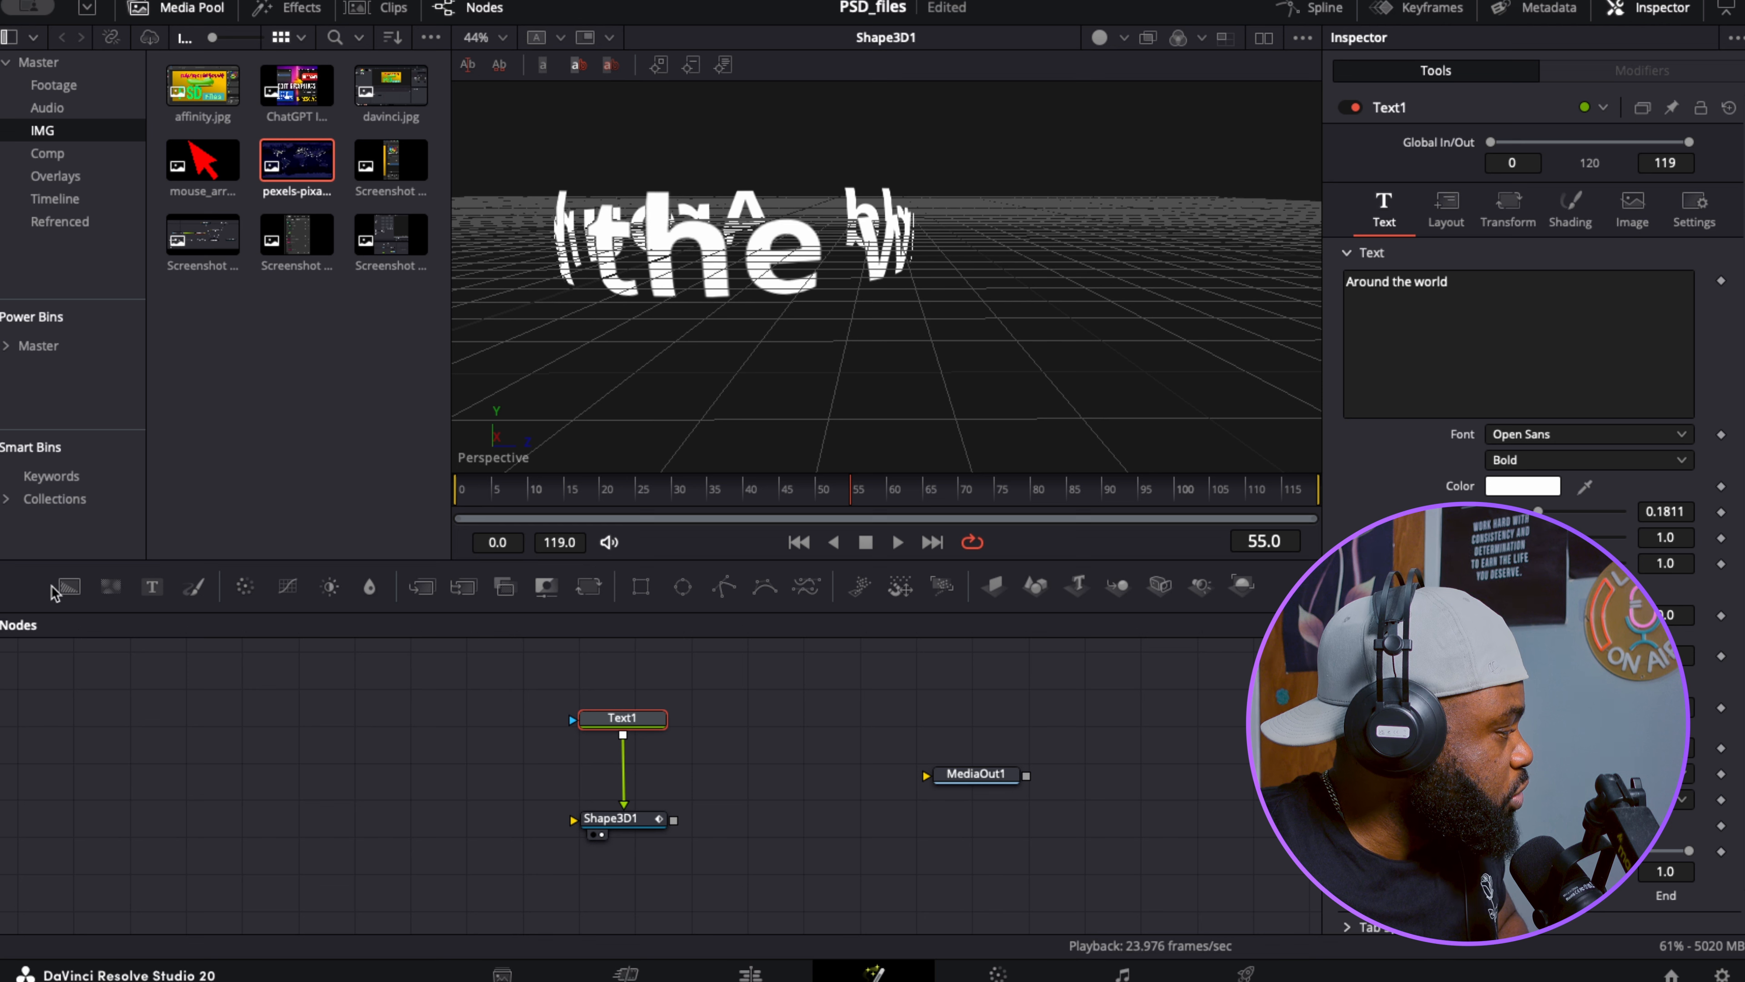
{"action": "left_click_drag", "start_coordinate": [67, 589], "coordinate": [292, 765]}
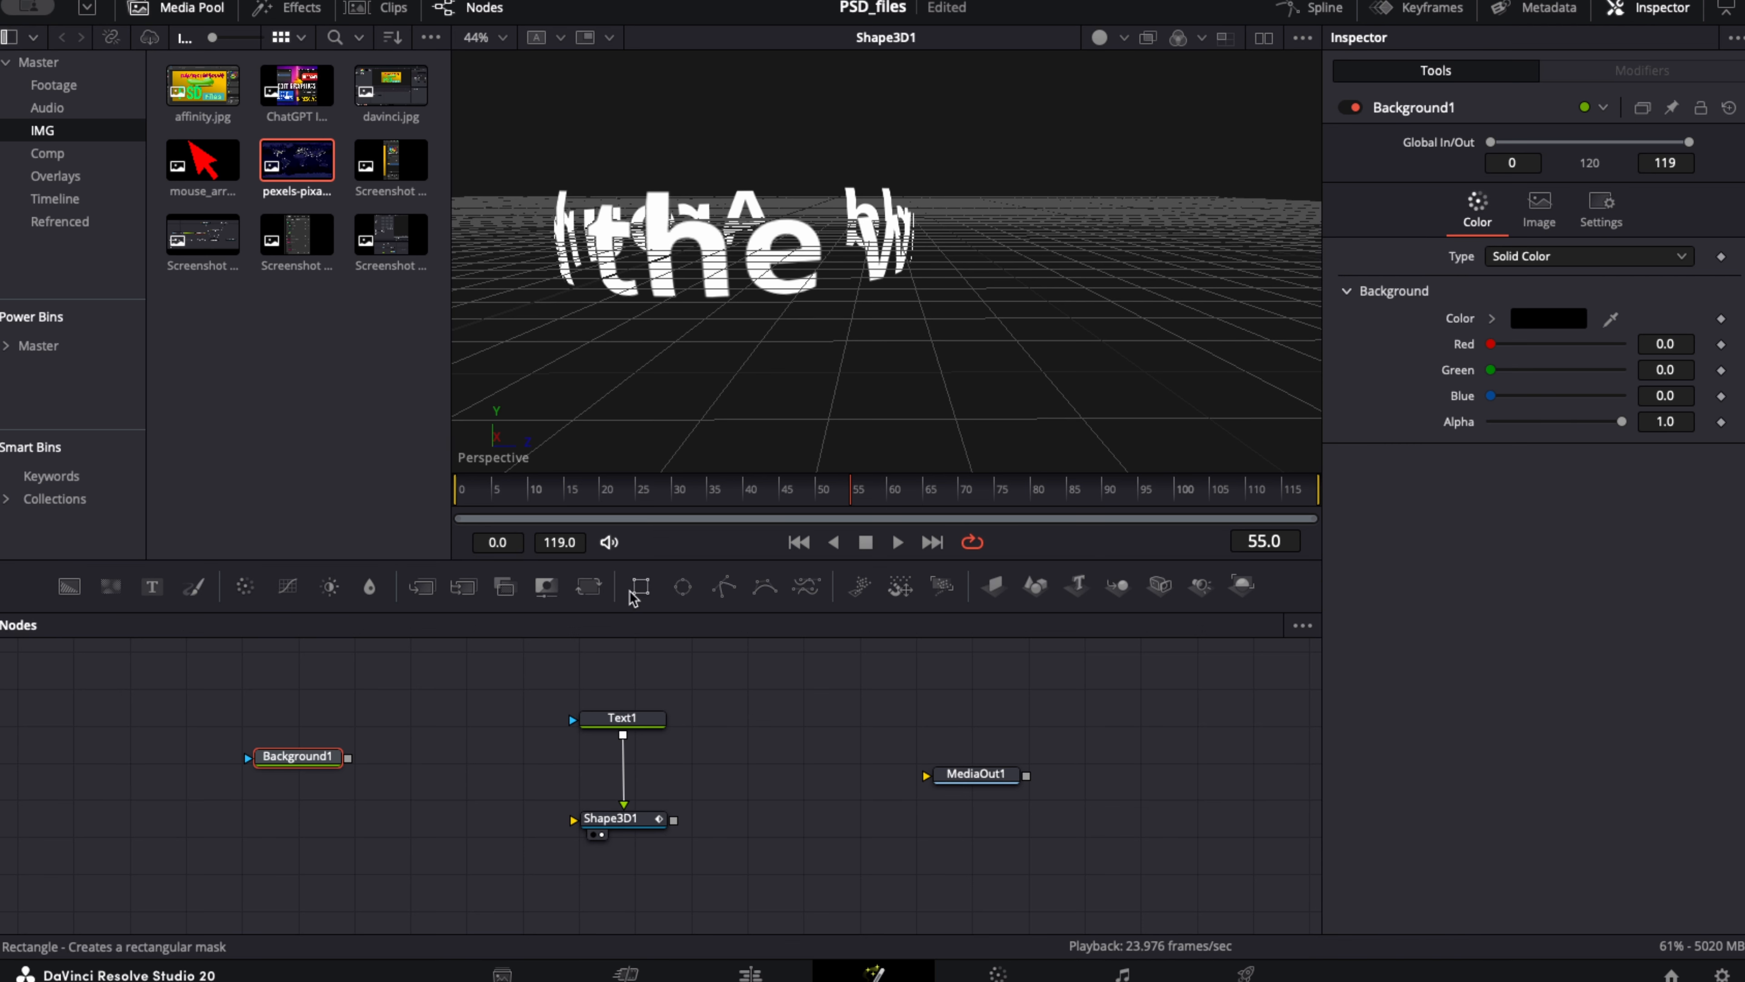
{"action": "left_click", "coordinate": [639, 597]}
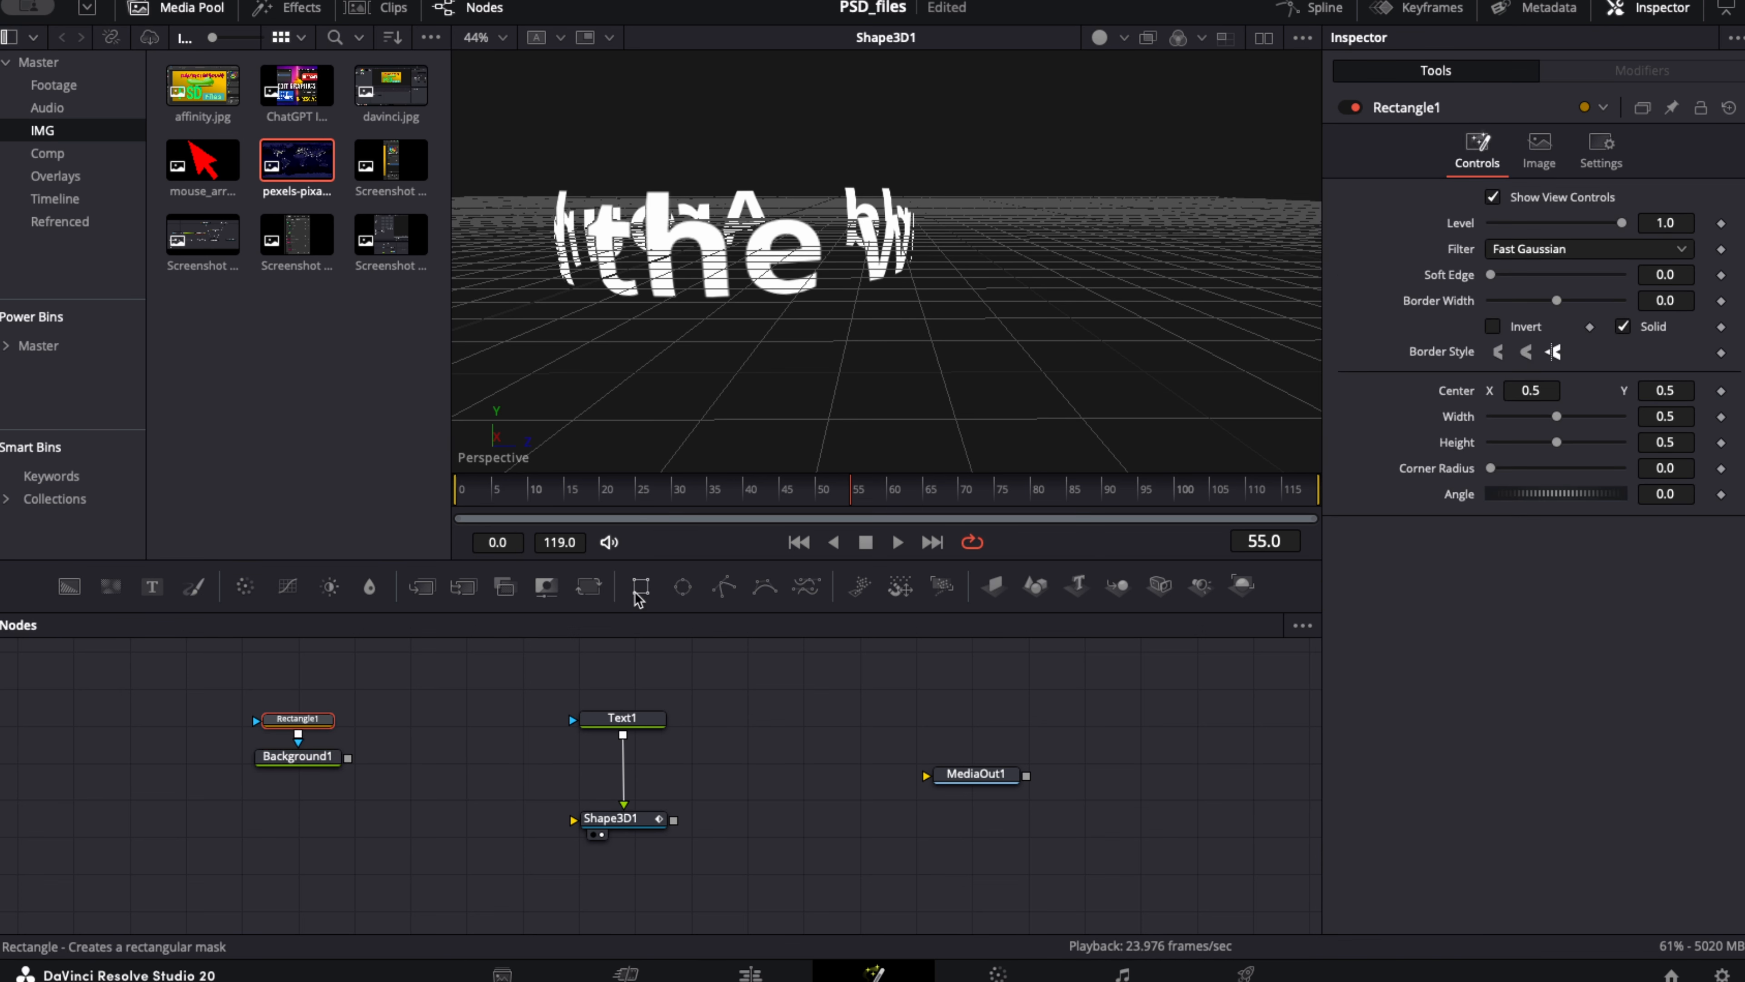
{"action": "left_click_drag", "start_coordinate": [286, 727], "coordinate": [196, 730]}
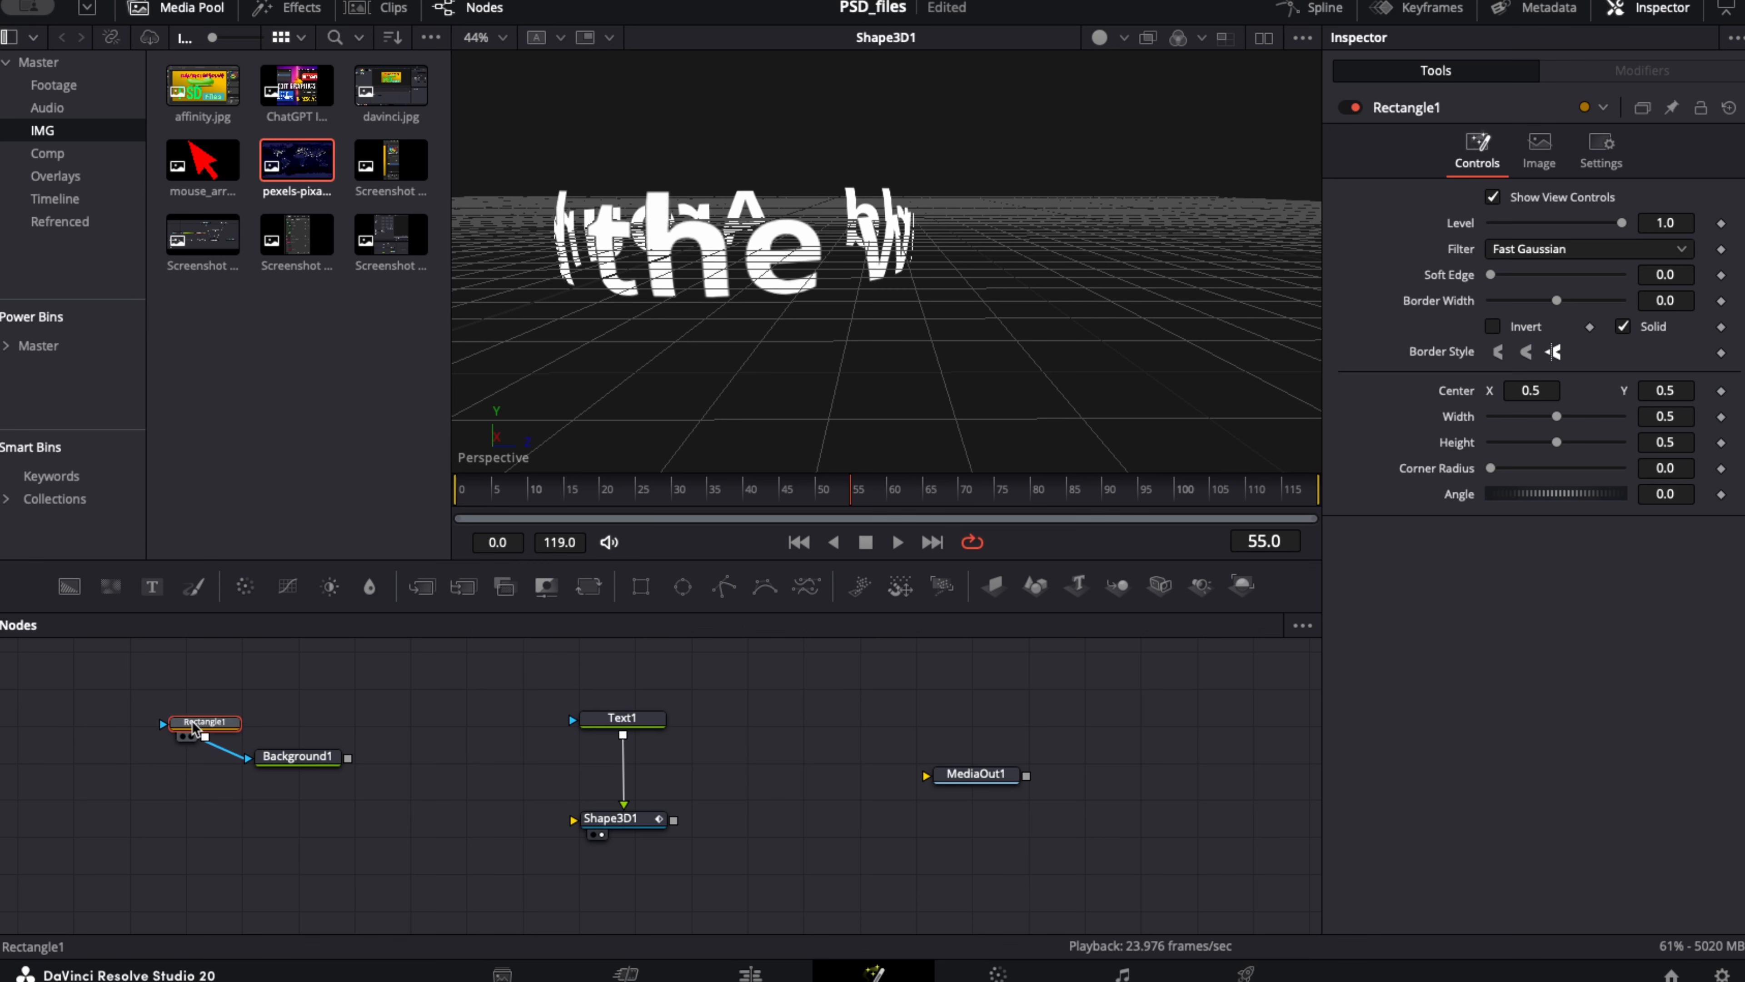
{"action": "left_click_drag", "start_coordinate": [297, 755], "coordinate": [323, 819]}
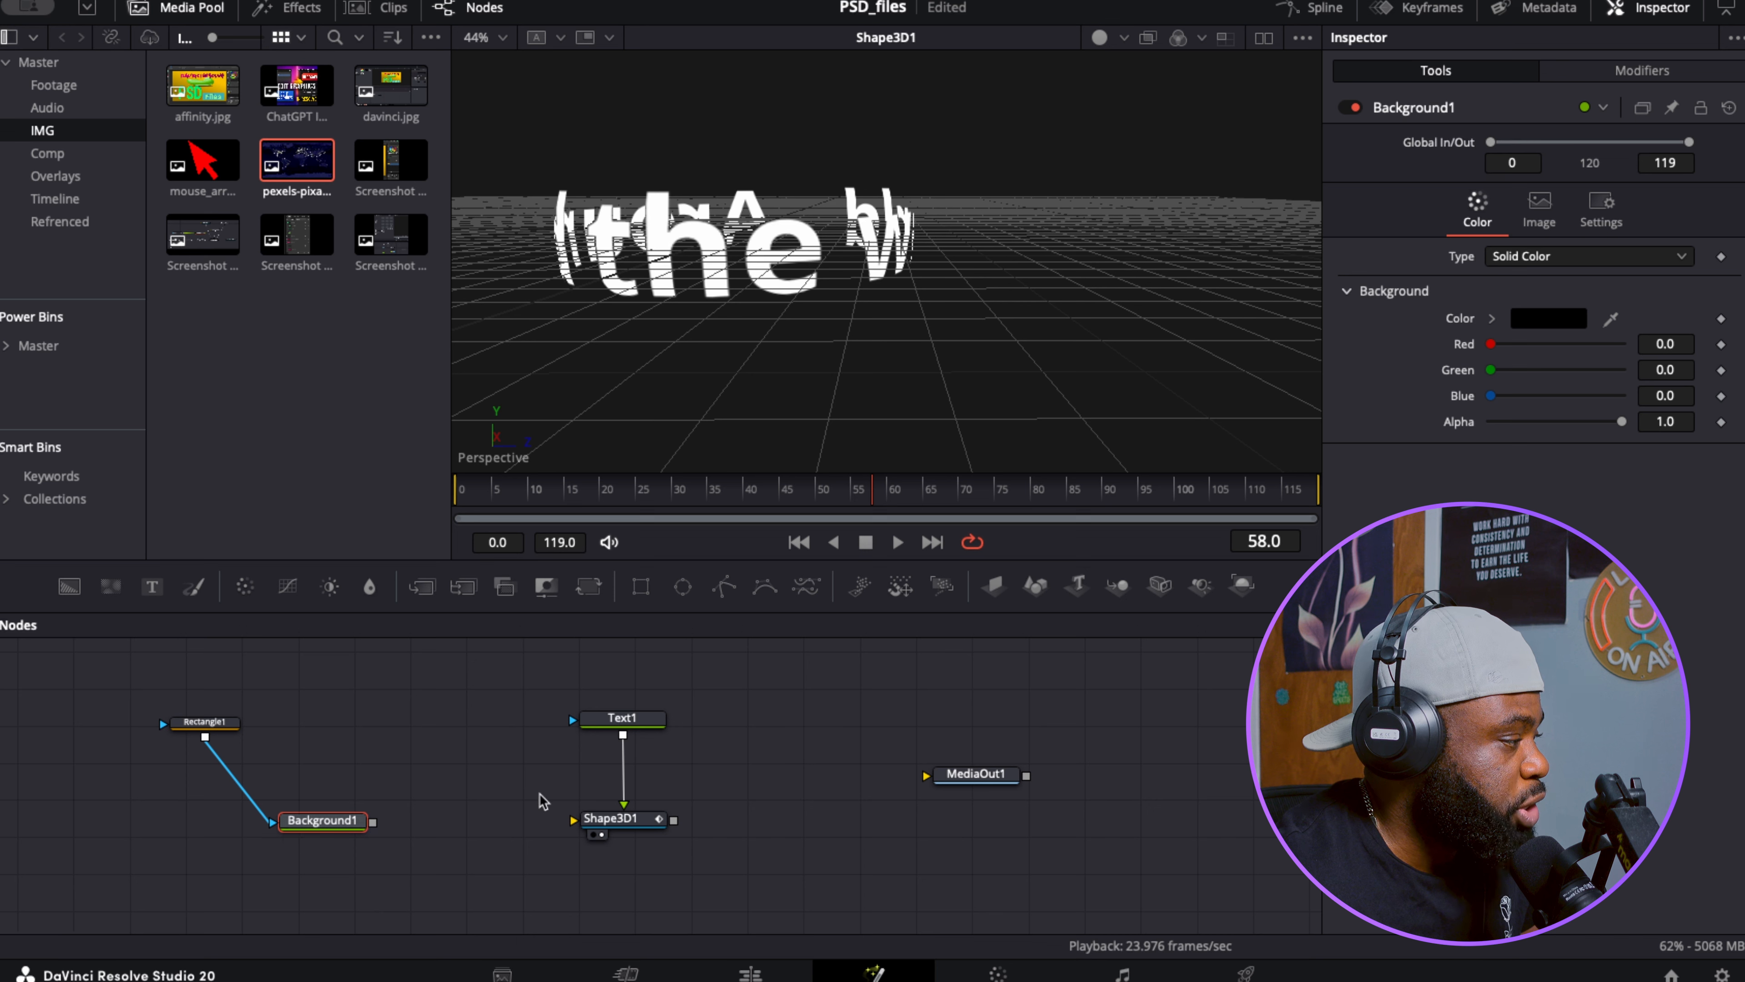
Insert an Image Plane 3D node after Background1 and connect its output to the scene input of Shape3D1
{"action": "left_click", "coordinate": [996, 596]}
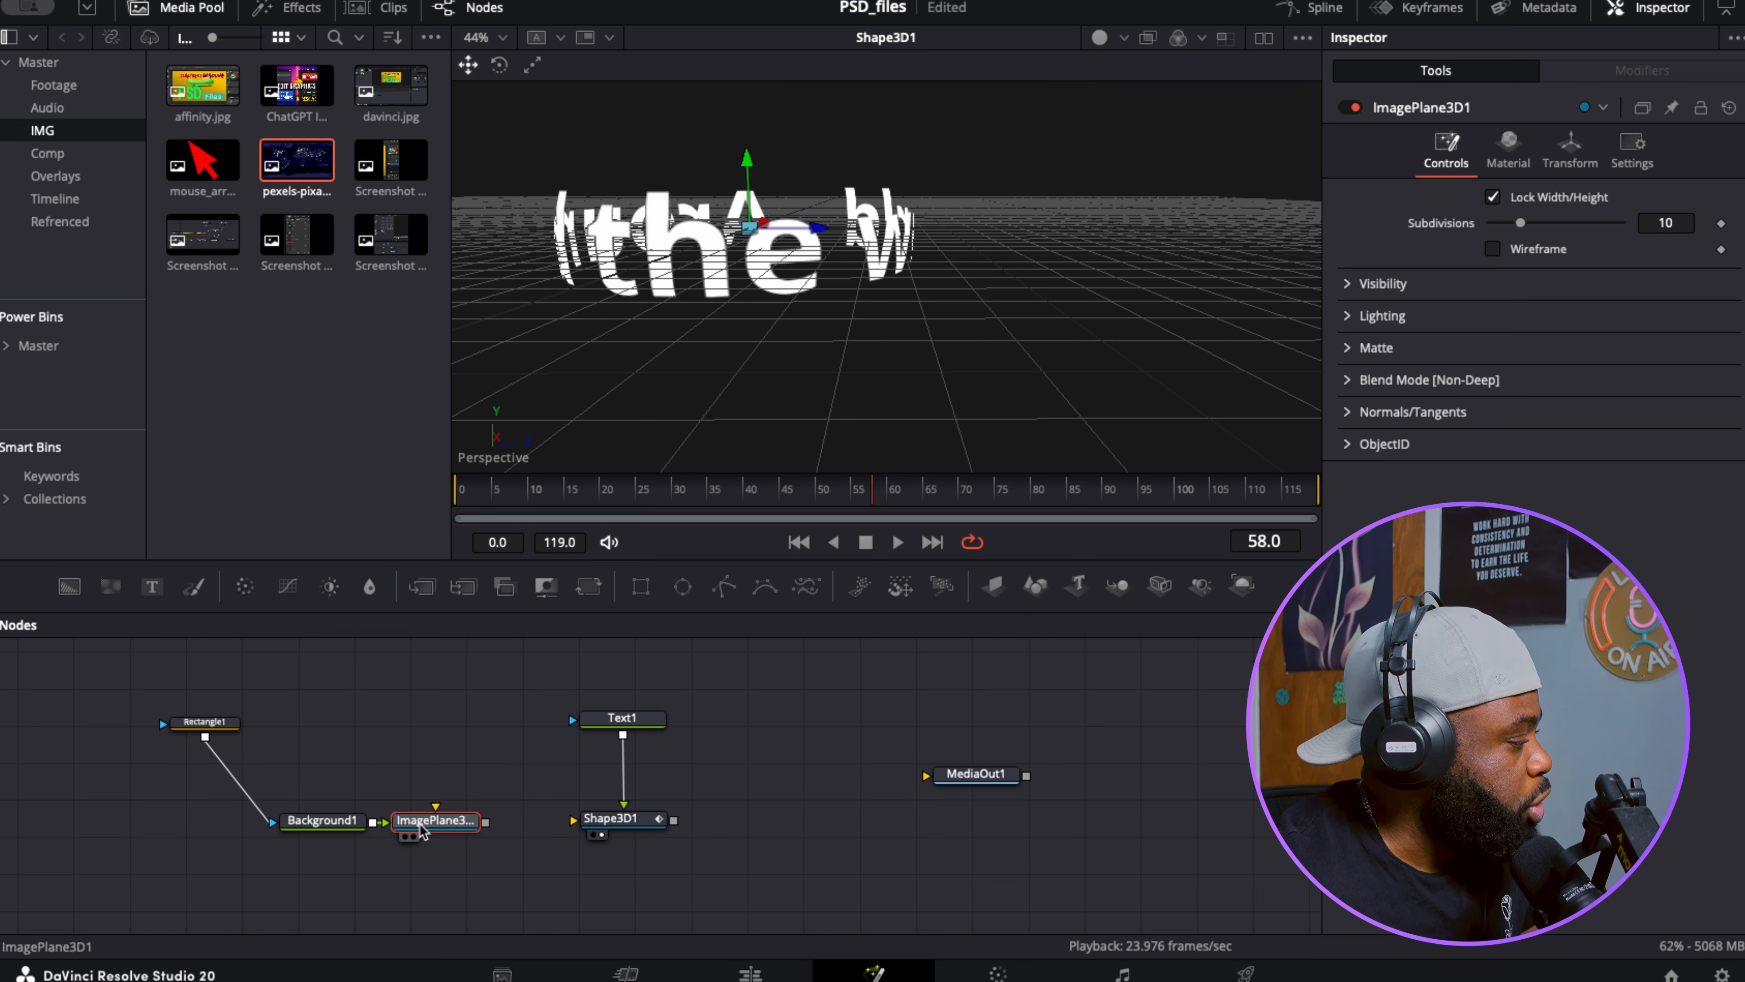
{"action": "left_click_drag", "start_coordinate": [404, 832], "coordinate": [628, 816]}
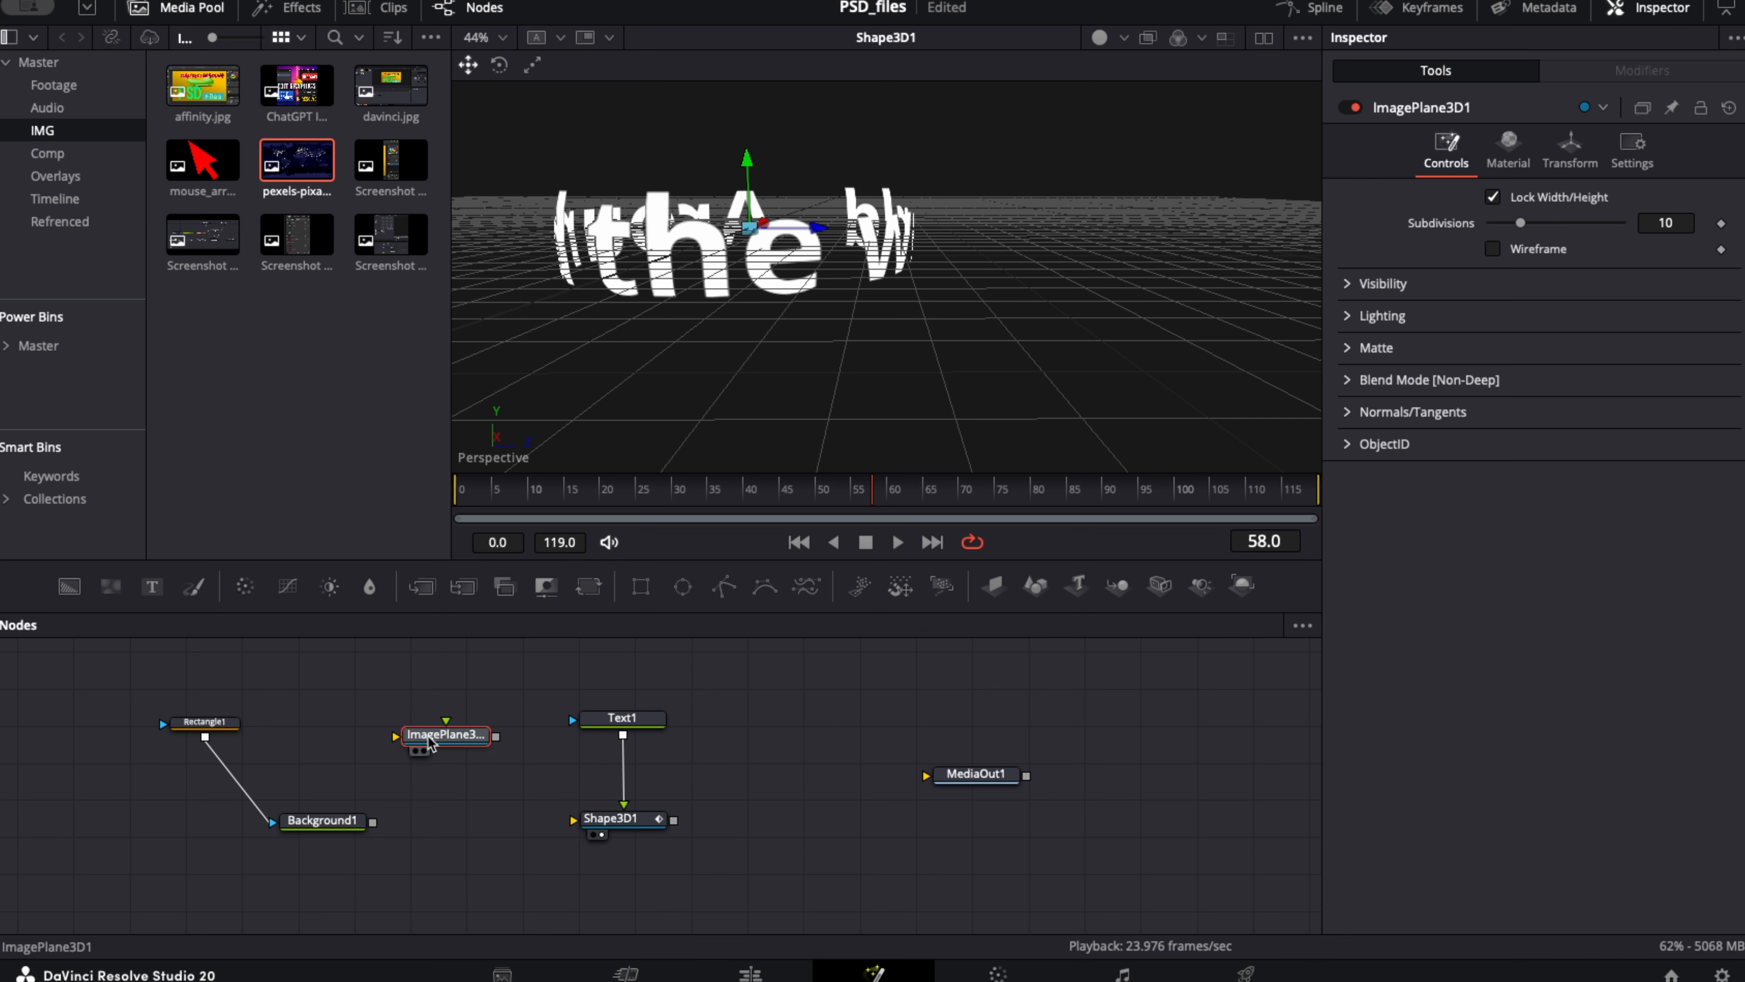
{"action": "left_click_drag", "start_coordinate": [429, 743], "coordinate": [646, 395]}
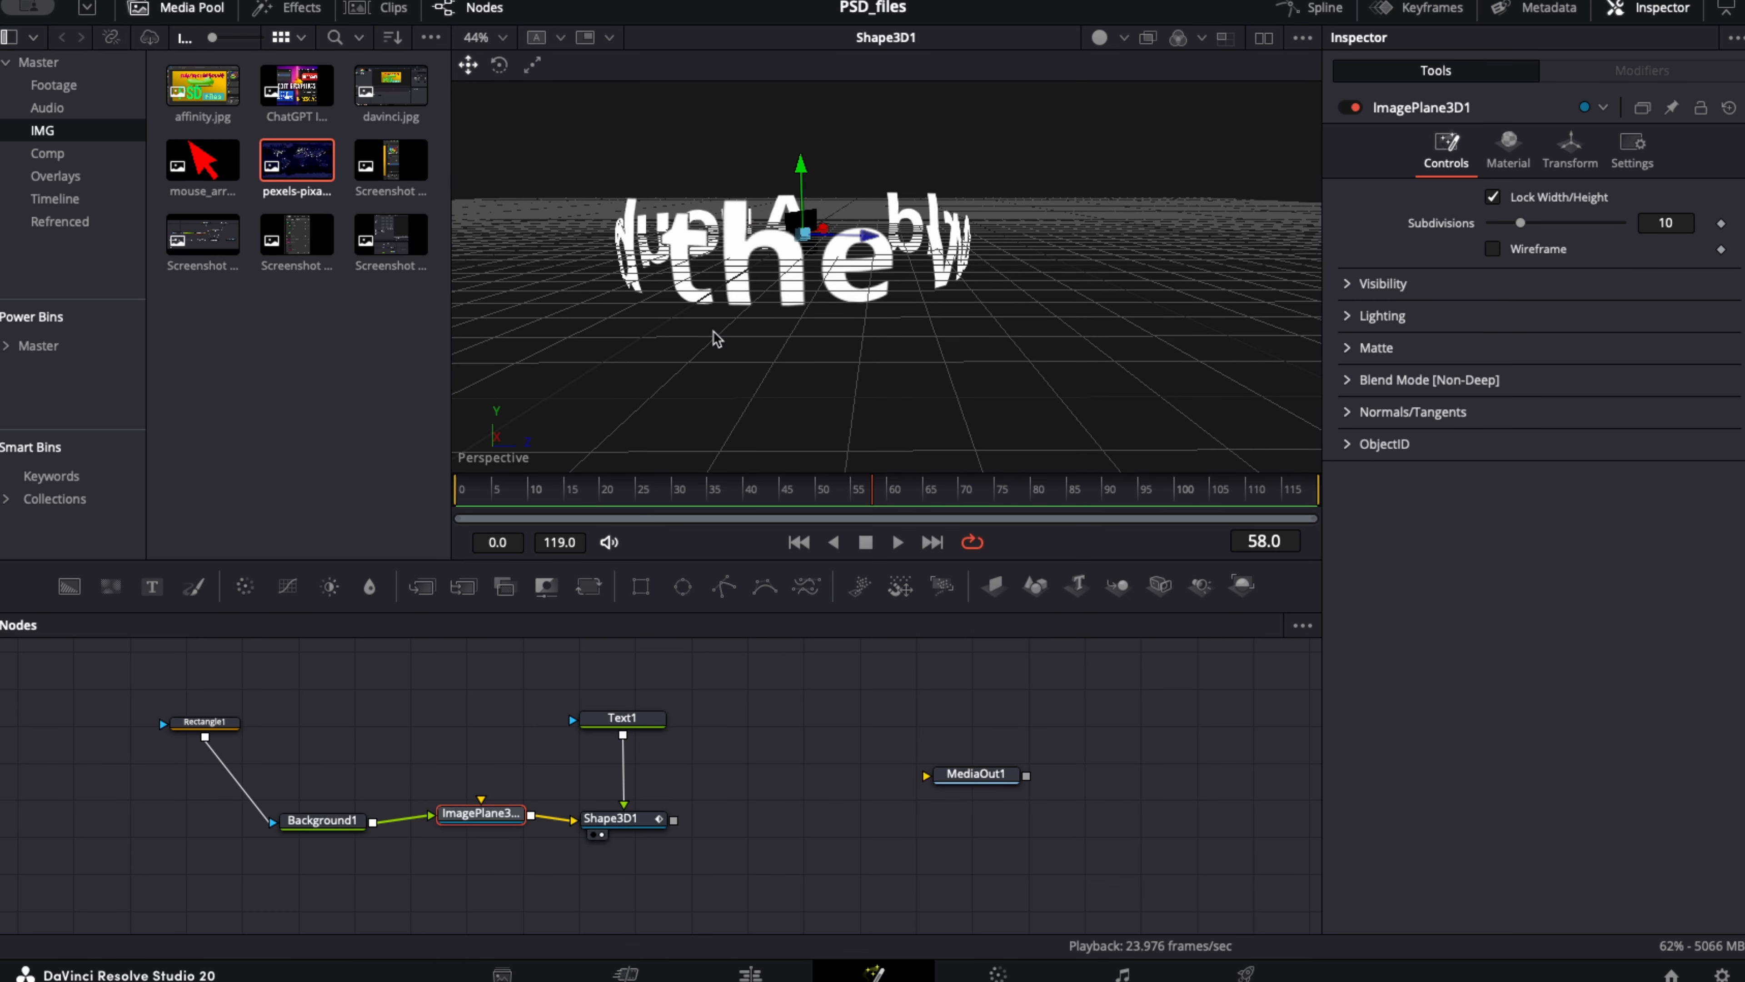
{"action": "scroll", "coordinate": [880, 252], "scroll_direction": "right", "scroll_amount": 4}
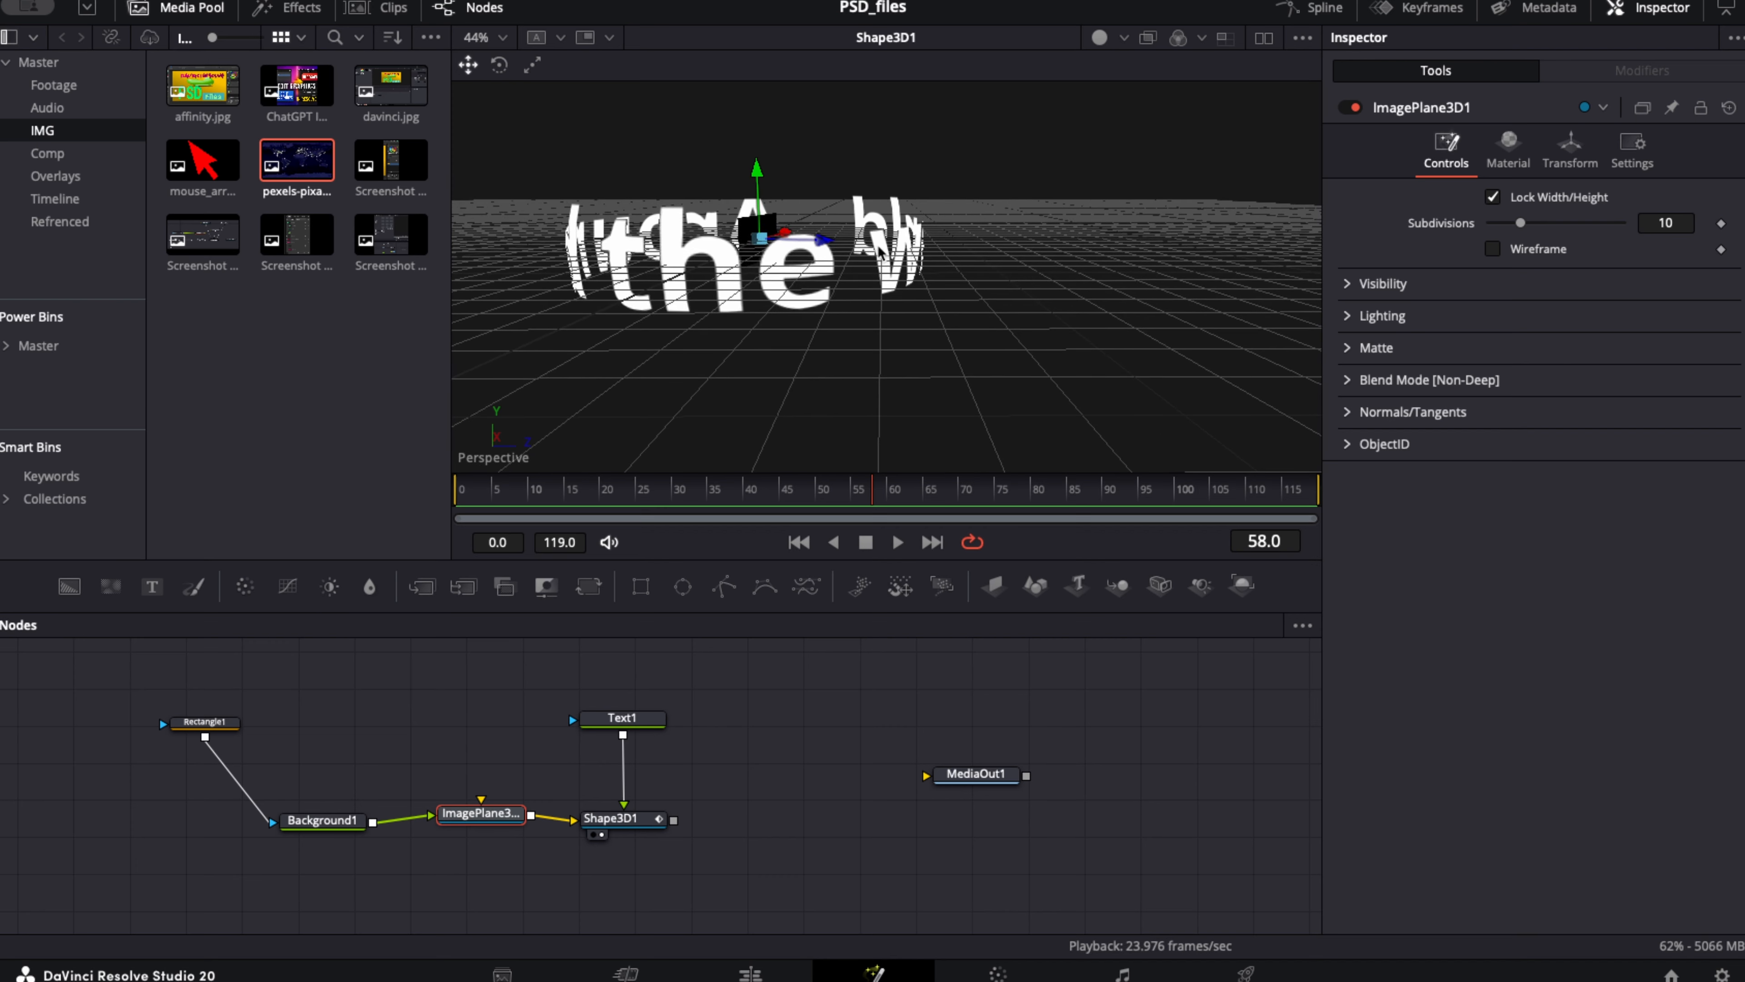
{"action": "scroll", "coordinate": [880, 252], "scroll_direction": "left", "scroll_amount": 3}
{"action": "scroll", "coordinate": [921, 275], "scroll_direction": "right", "scroll_amount": 4}
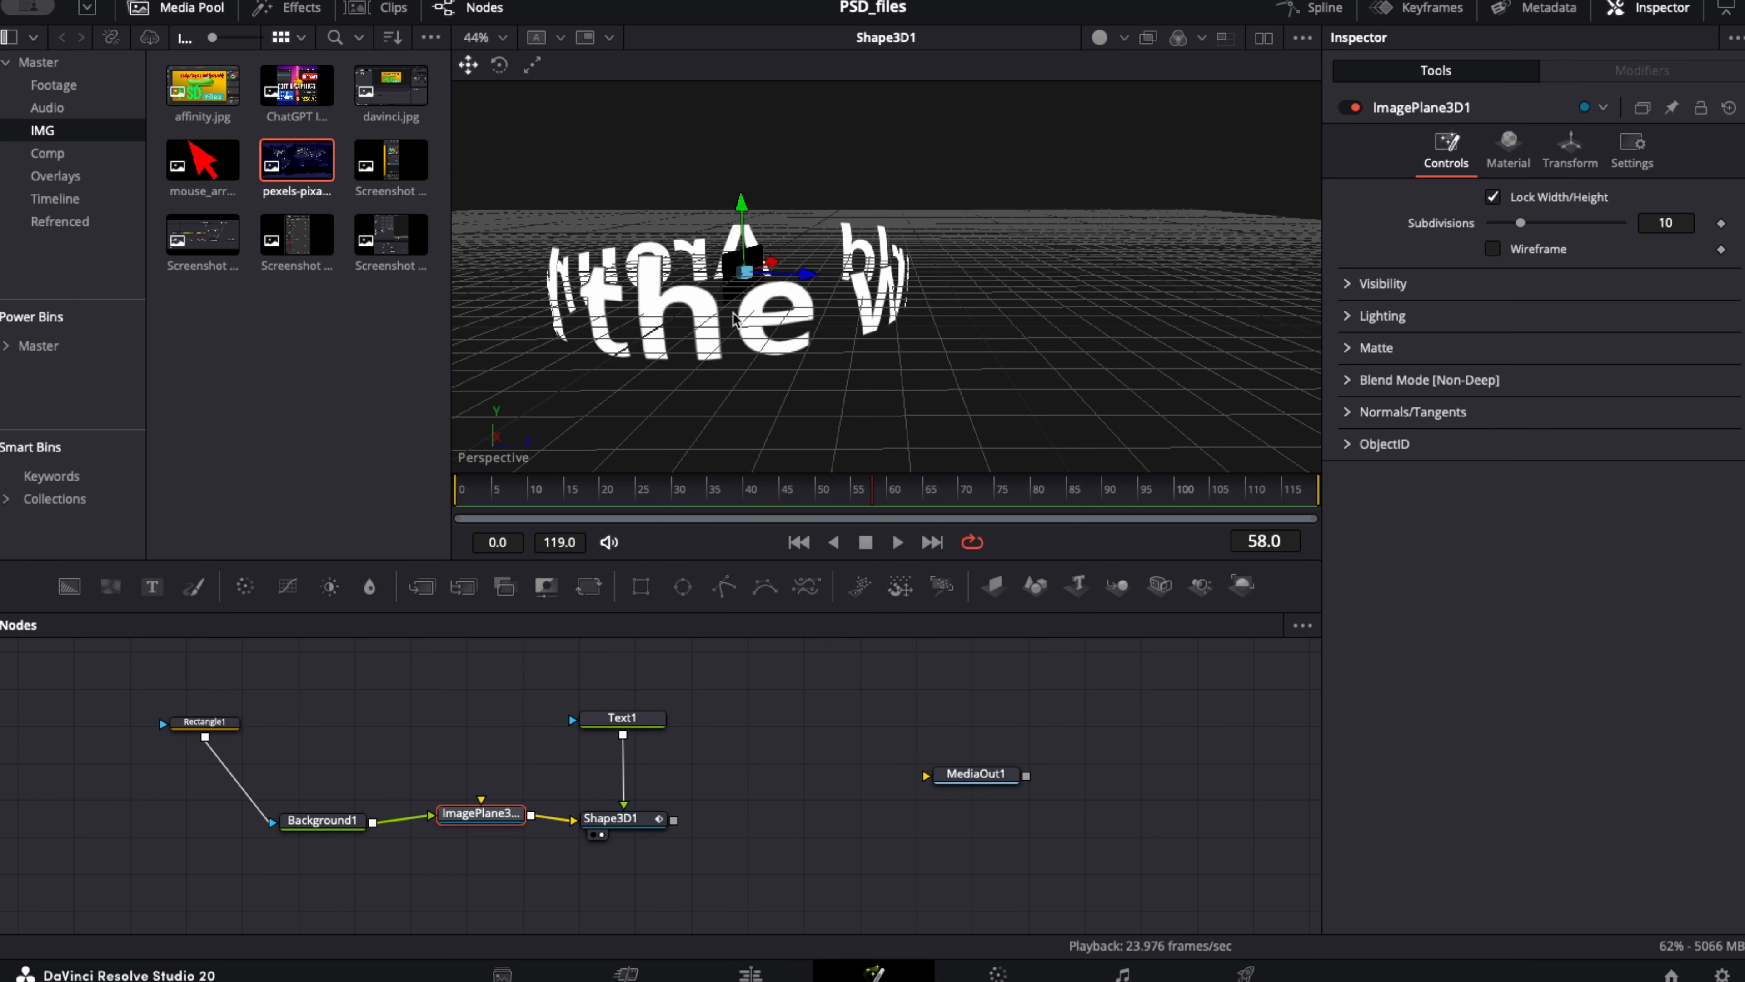
Set the uniform scale of ImagePlane3D1 to about 3.35
{"action": "scroll", "coordinate": [734, 318], "scroll_direction": "left", "scroll_amount": 6}
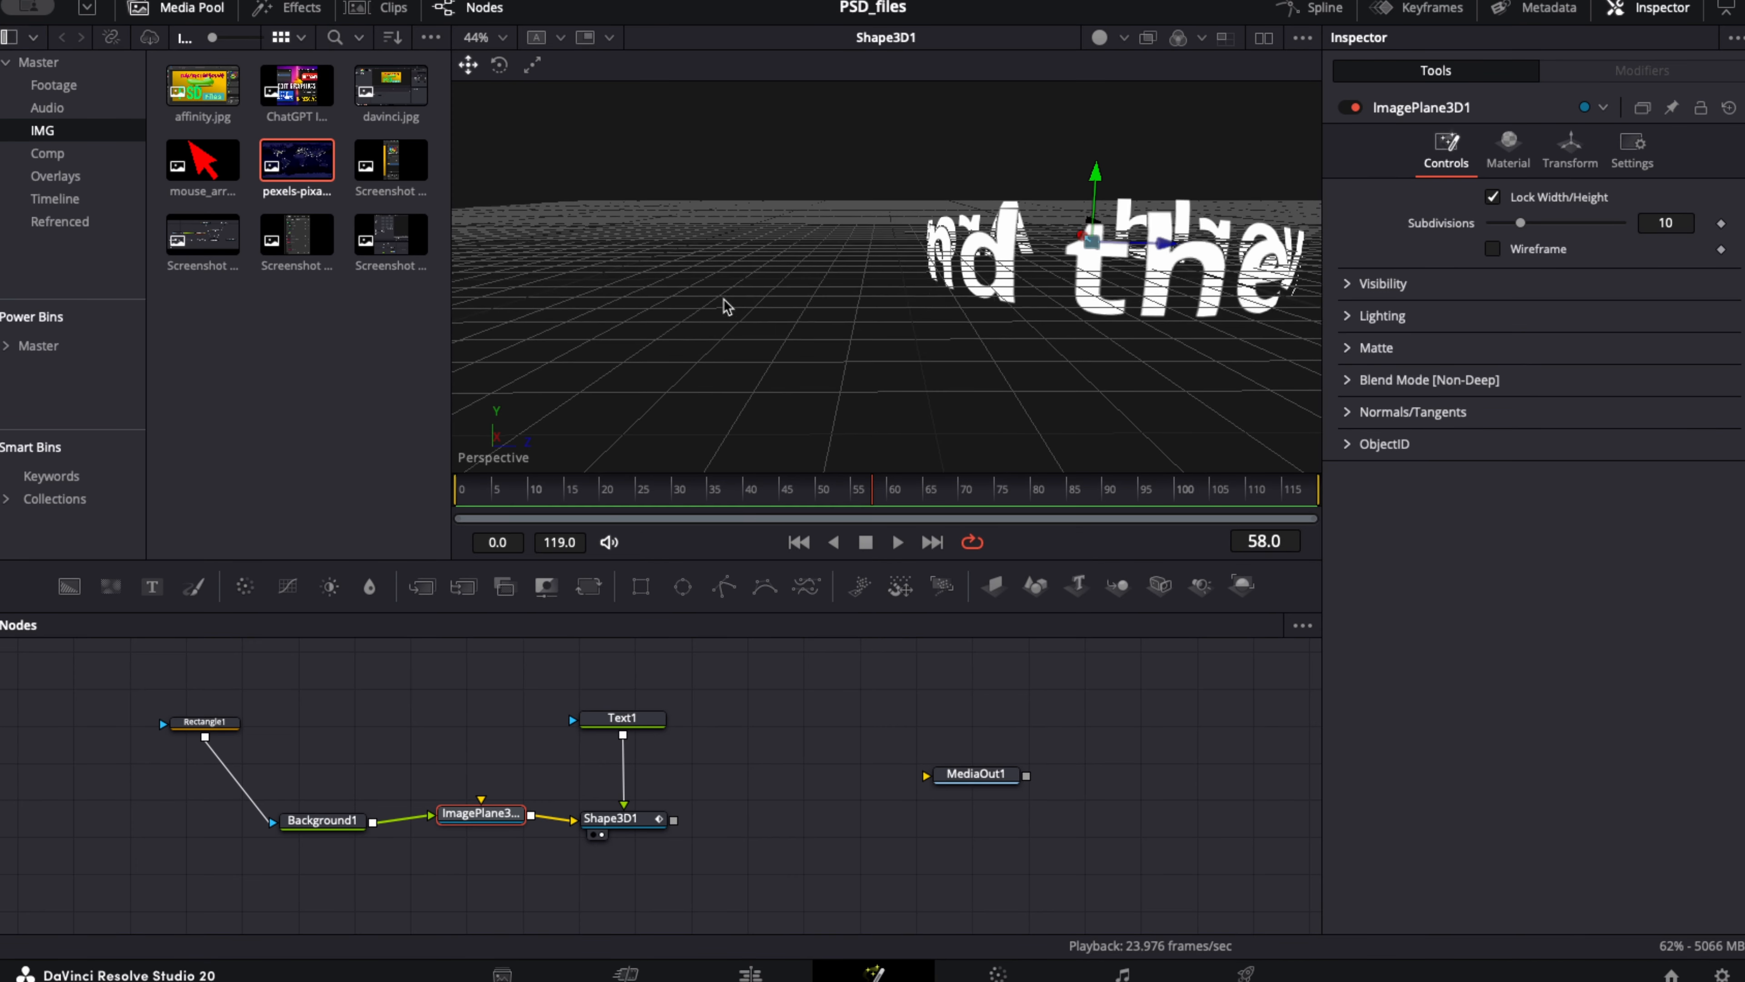
{"action": "scroll", "coordinate": [727, 306], "scroll_direction": "left", "scroll_amount": 3}
{"action": "scroll", "coordinate": [727, 306], "scroll_direction": "right", "scroll_amount": 3}
{"action": "scroll", "coordinate": [728, 770], "scroll_direction": "left", "scroll_amount": 3}
{"action": "left_click", "coordinate": [1569, 150]}
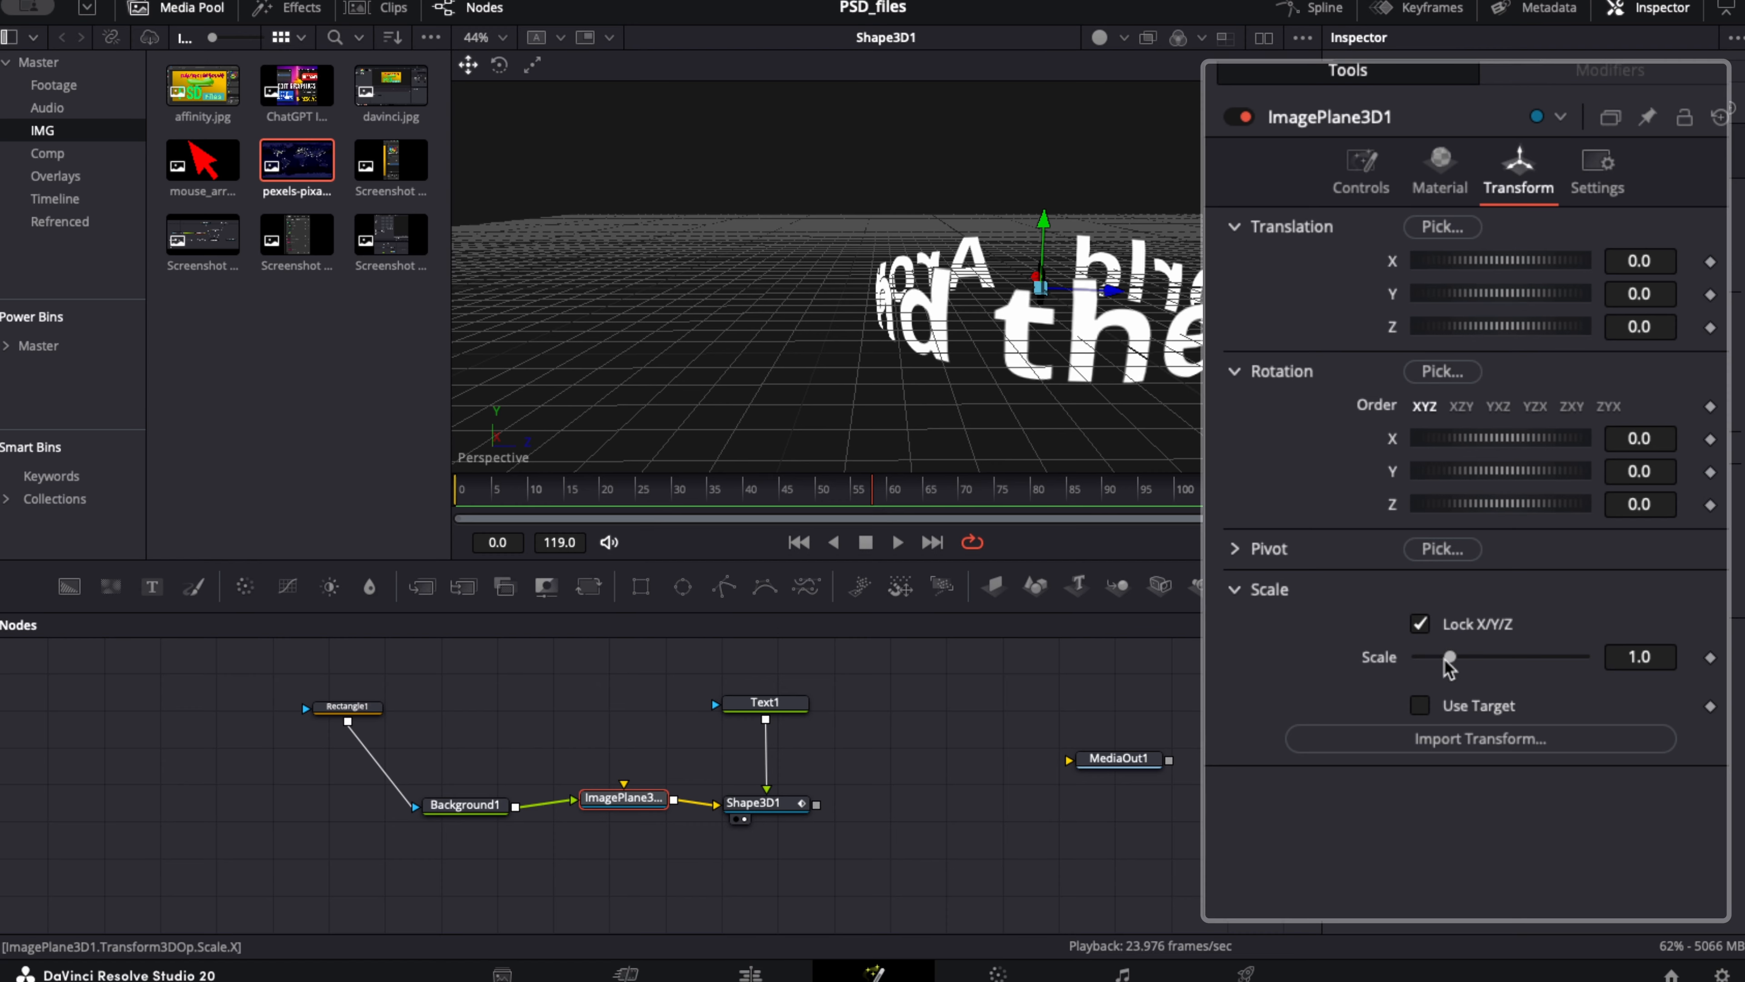
{"action": "left_click_drag", "start_coordinate": [1448, 658], "coordinate": [1535, 675]}
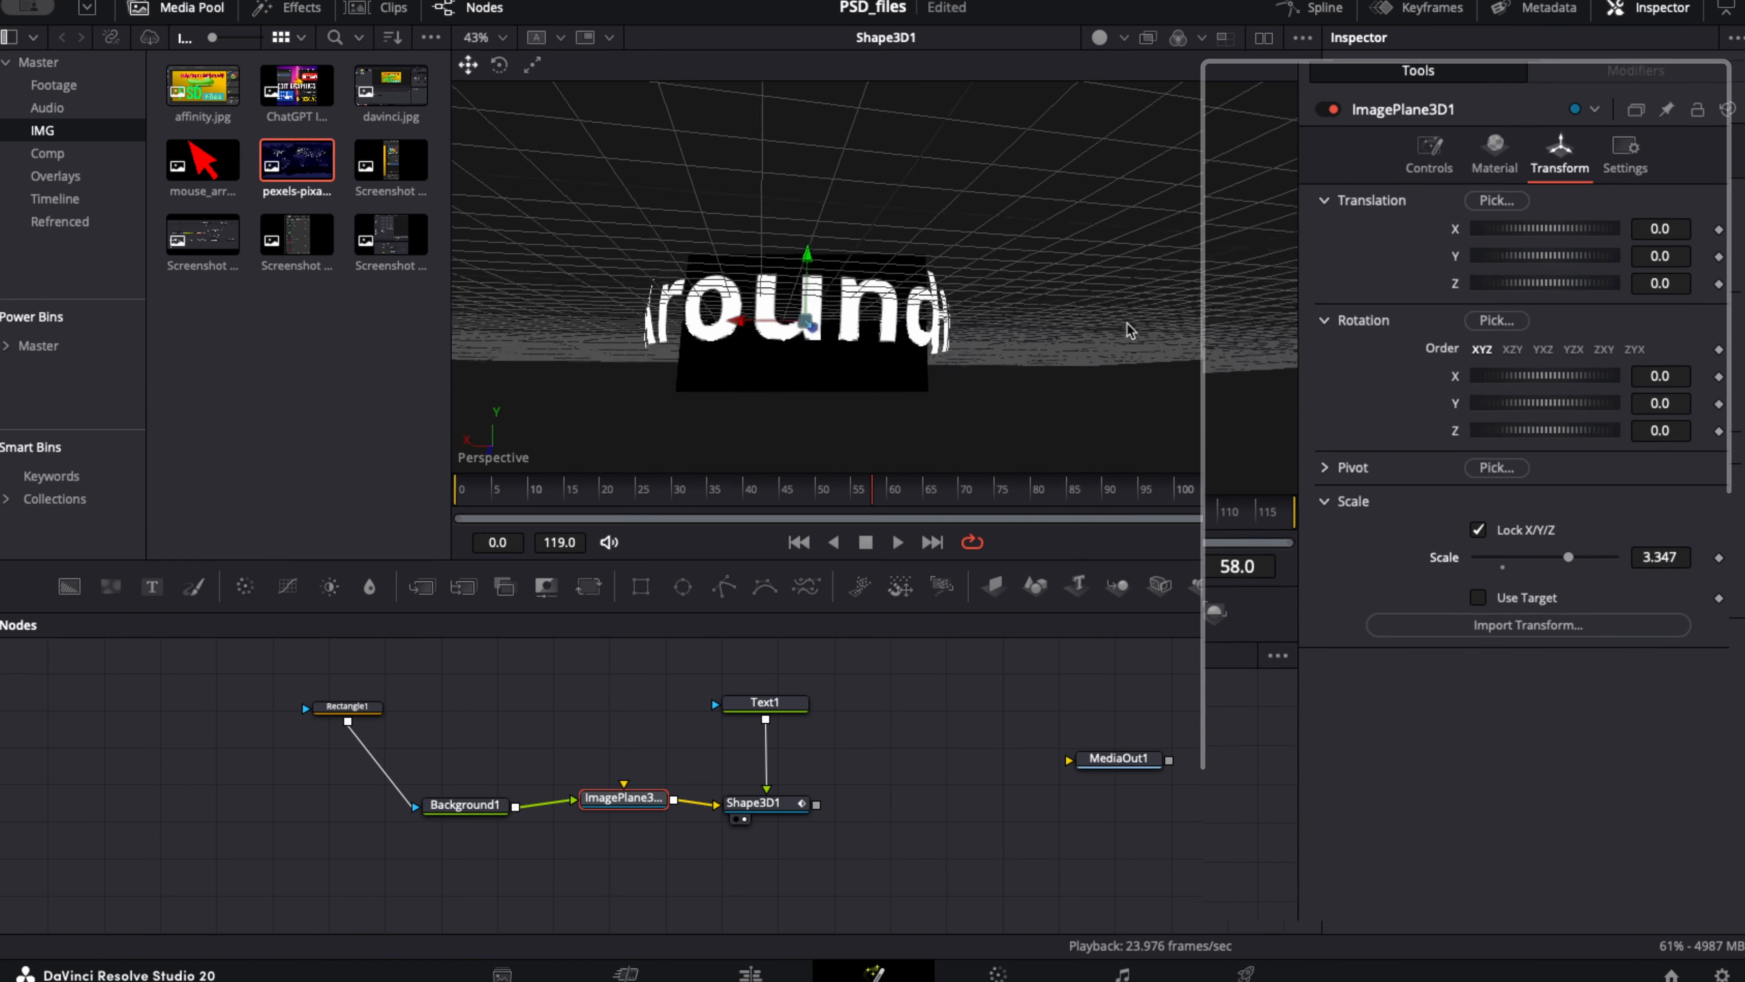
Examine the enlarged image plane and the text ring around it from several angles
{"action": "scroll", "coordinate": [1131, 330], "scroll_direction": "up", "scroll_amount": 4}
{"action": "scroll", "coordinate": [1131, 331], "scroll_direction": "down", "scroll_amount": 5}
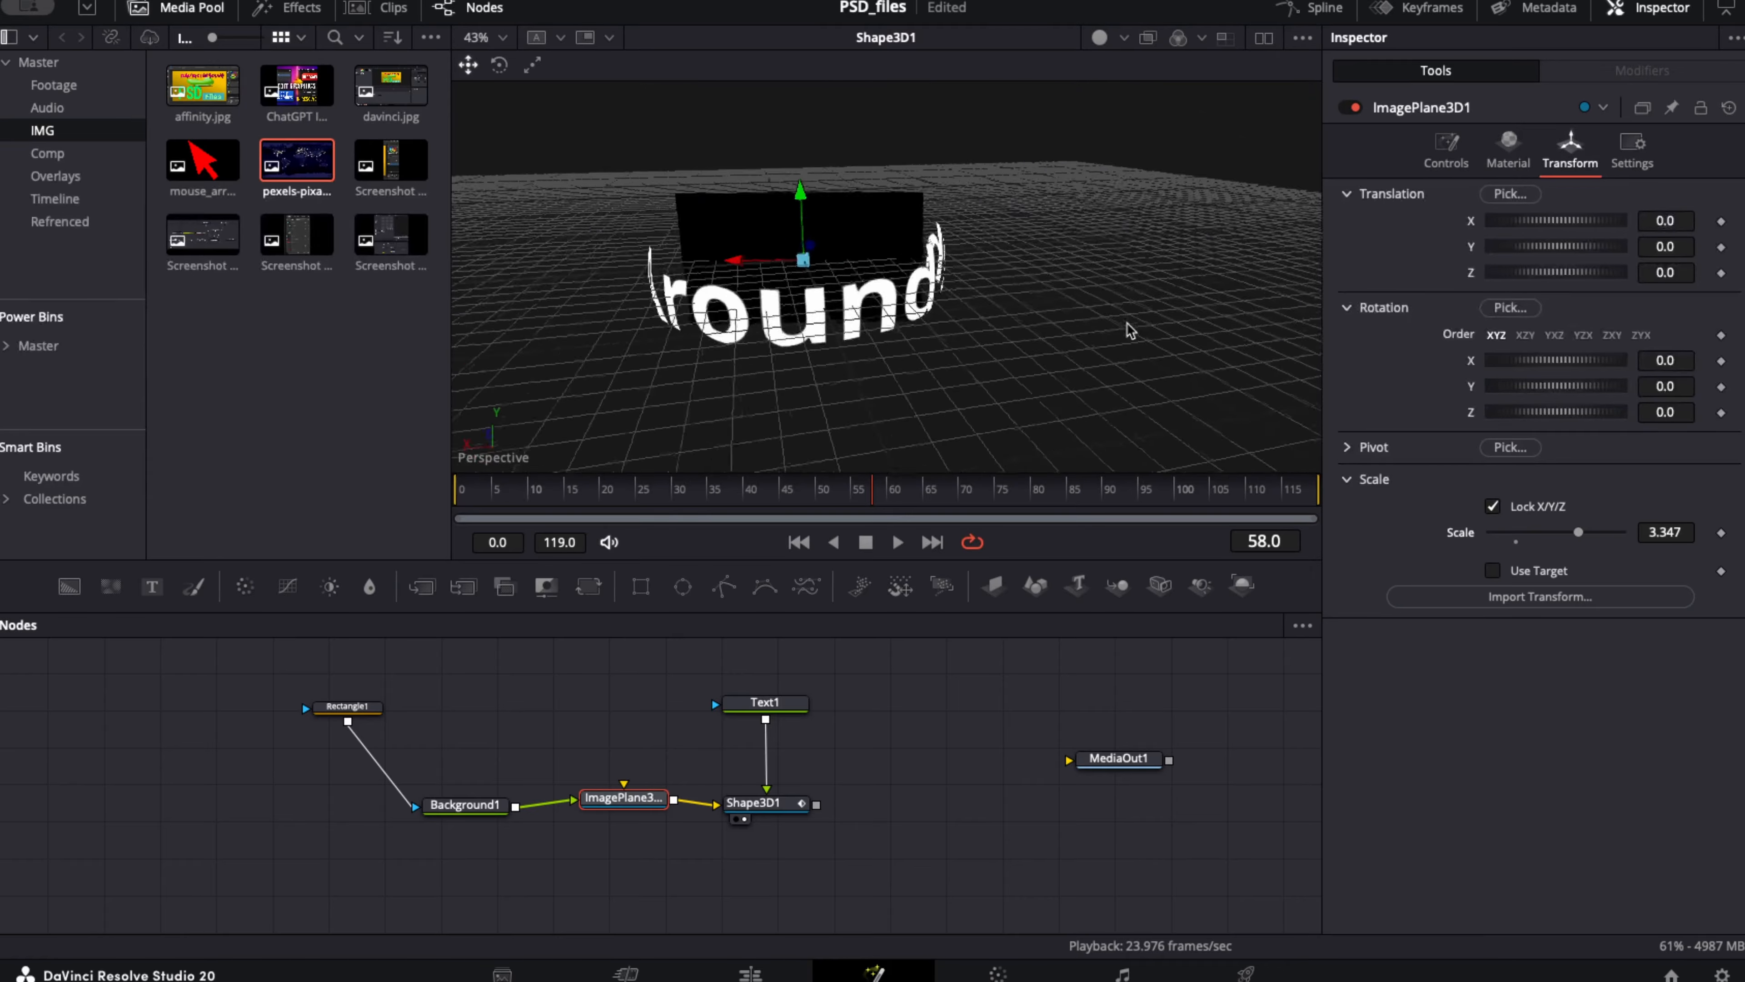
{"action": "scroll", "coordinate": [1131, 331], "scroll_direction": "right", "scroll_amount": 3}
{"action": "scroll", "coordinate": [1131, 331], "scroll_direction": "up", "scroll_amount": 3}
{"action": "scroll", "coordinate": [1128, 325], "scroll_direction": "right", "scroll_amount": 5}
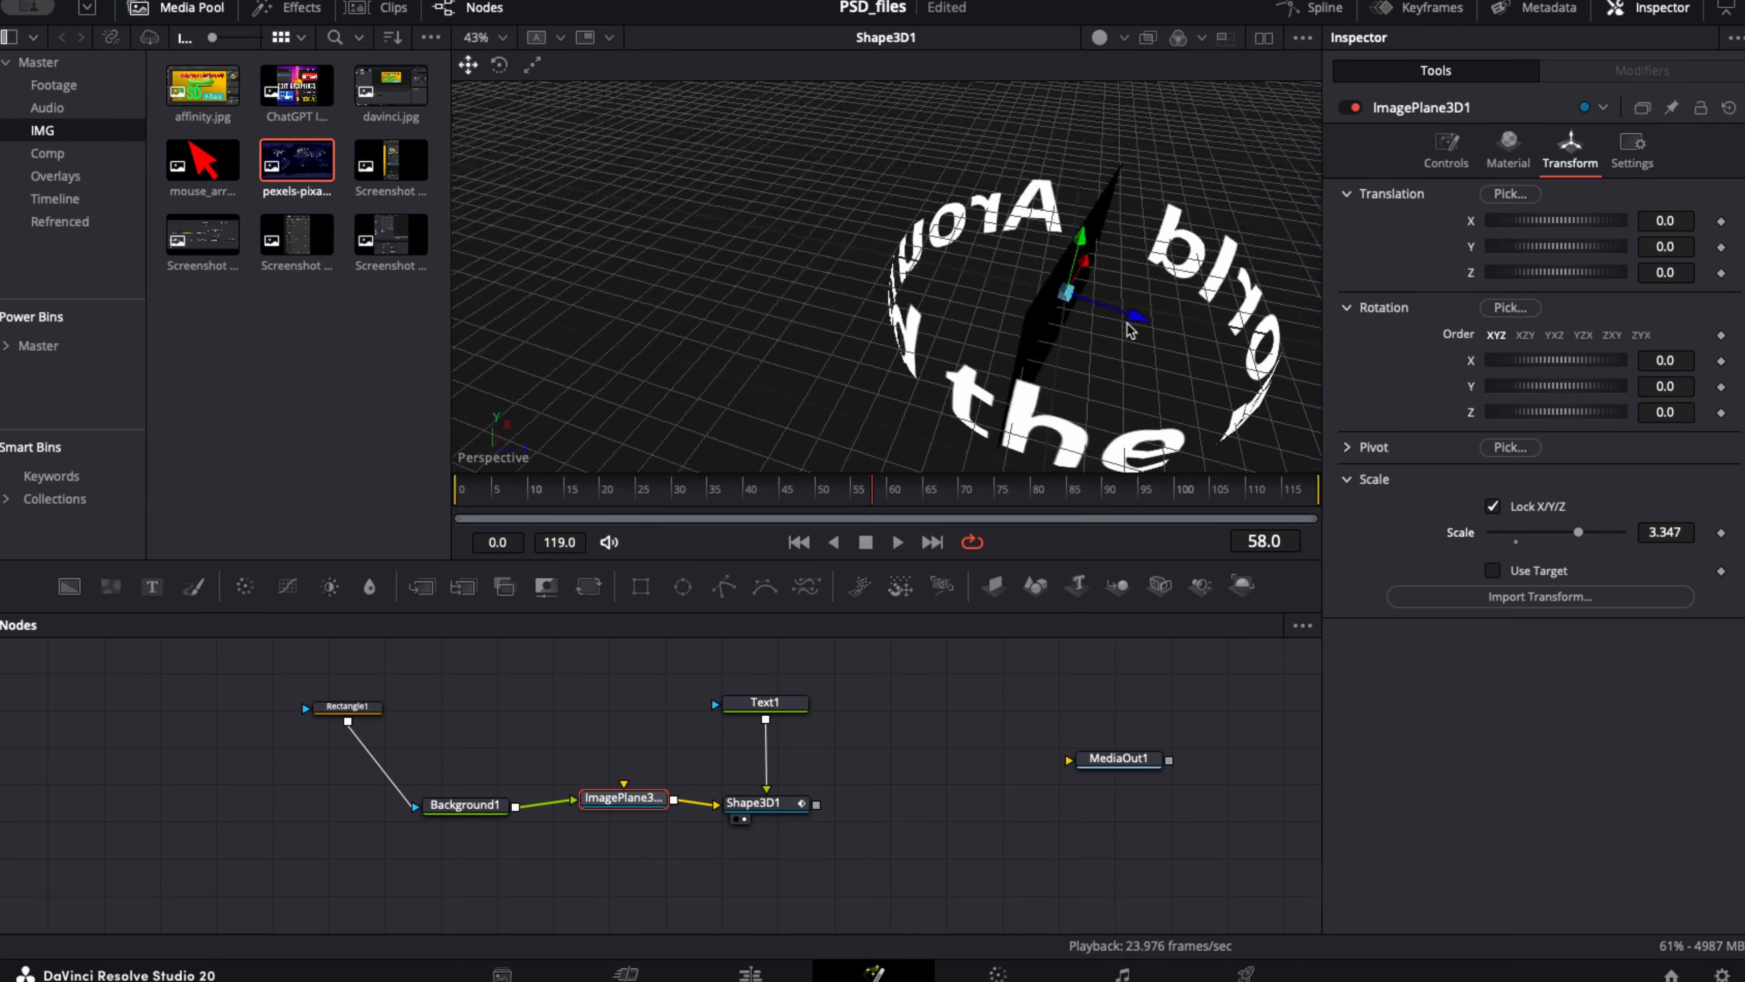
{"action": "scroll", "coordinate": [1127, 324], "scroll_direction": "left", "scroll_amount": 10}
{"action": "scroll", "coordinate": [1127, 325], "scroll_direction": "left", "scroll_amount": 6}
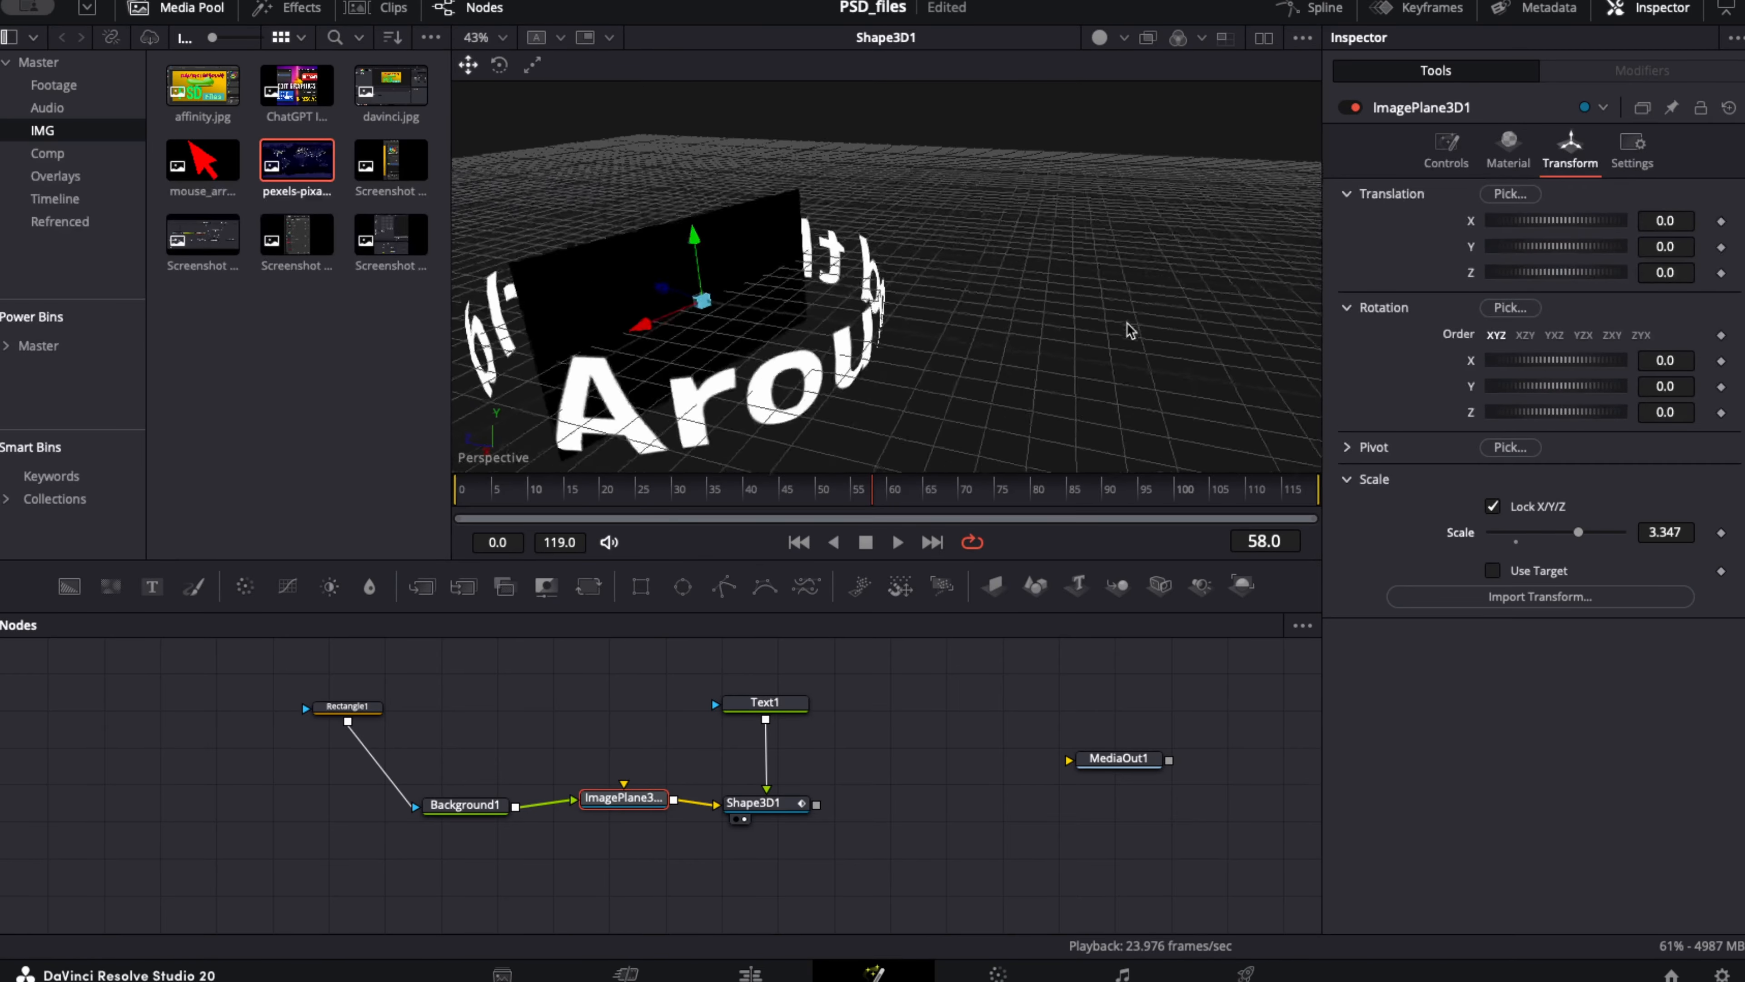
{"action": "scroll", "coordinate": [1127, 325], "scroll_direction": "up", "scroll_amount": 5}
{"action": "scroll", "coordinate": [1127, 325], "scroll_direction": "right", "scroll_amount": 6}
{"action": "scroll", "coordinate": [1128, 324], "scroll_direction": "right", "scroll_amount": 5}
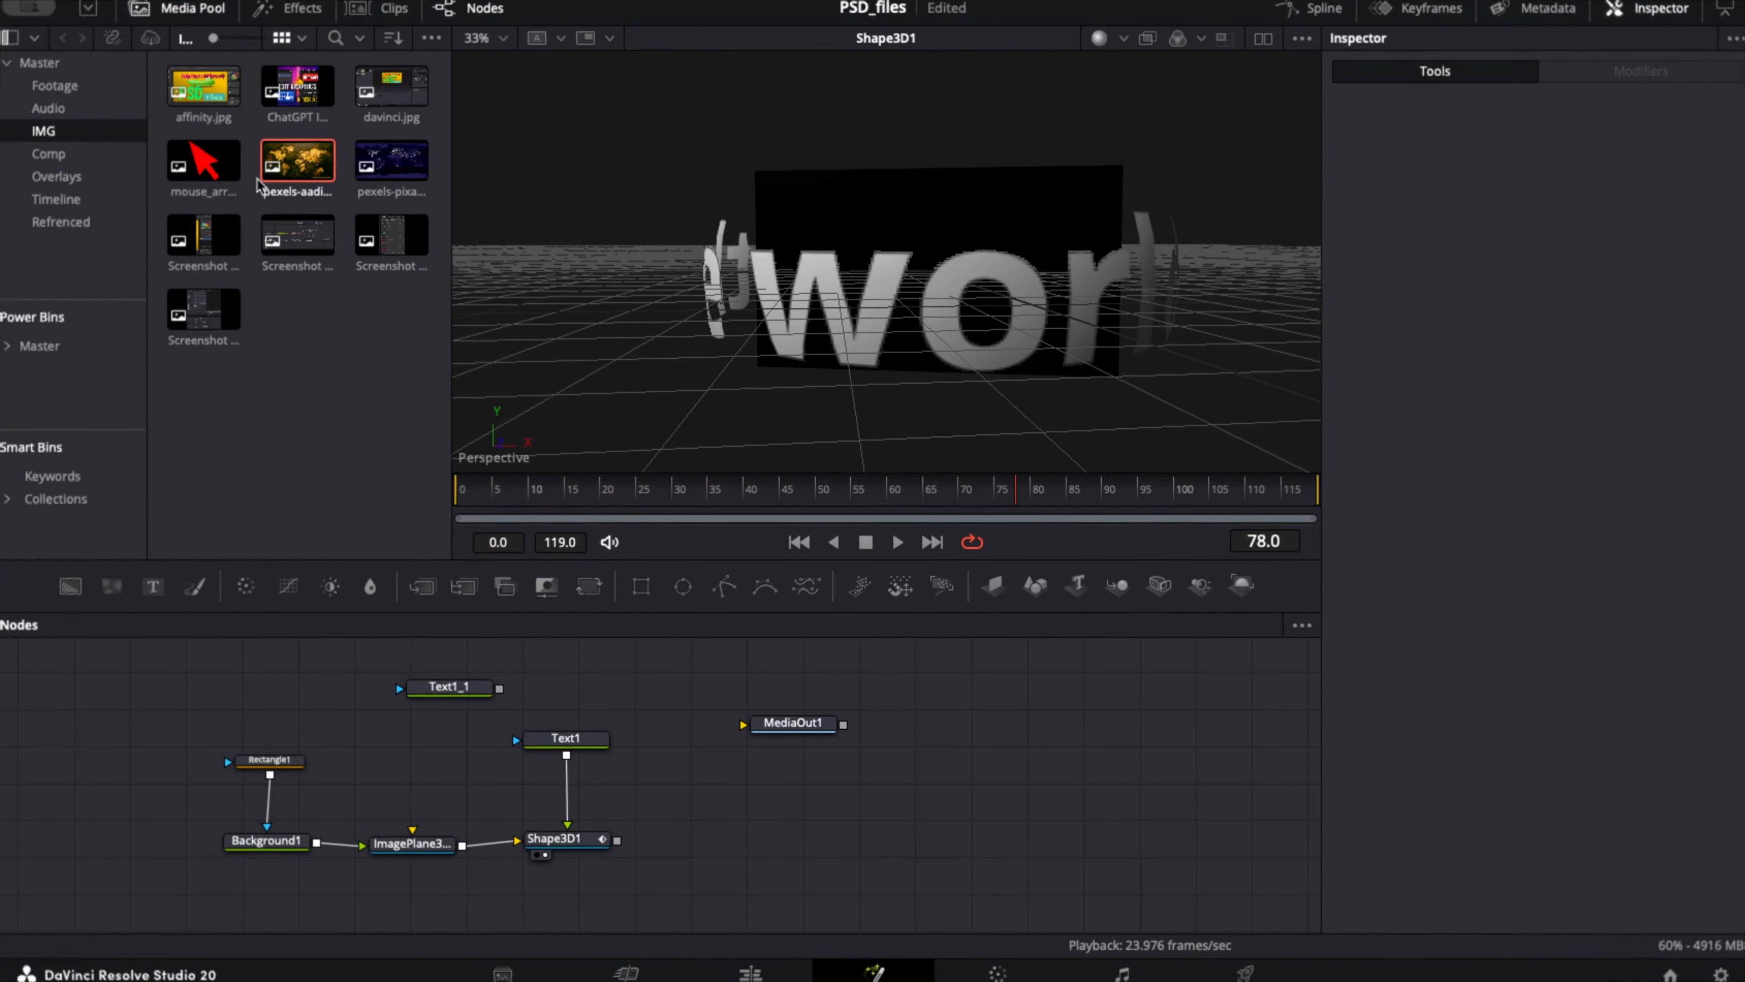
Add the gold world map image to the node graph and connect a Shape 3D node after it
{"action": "left_click", "coordinate": [297, 159]}
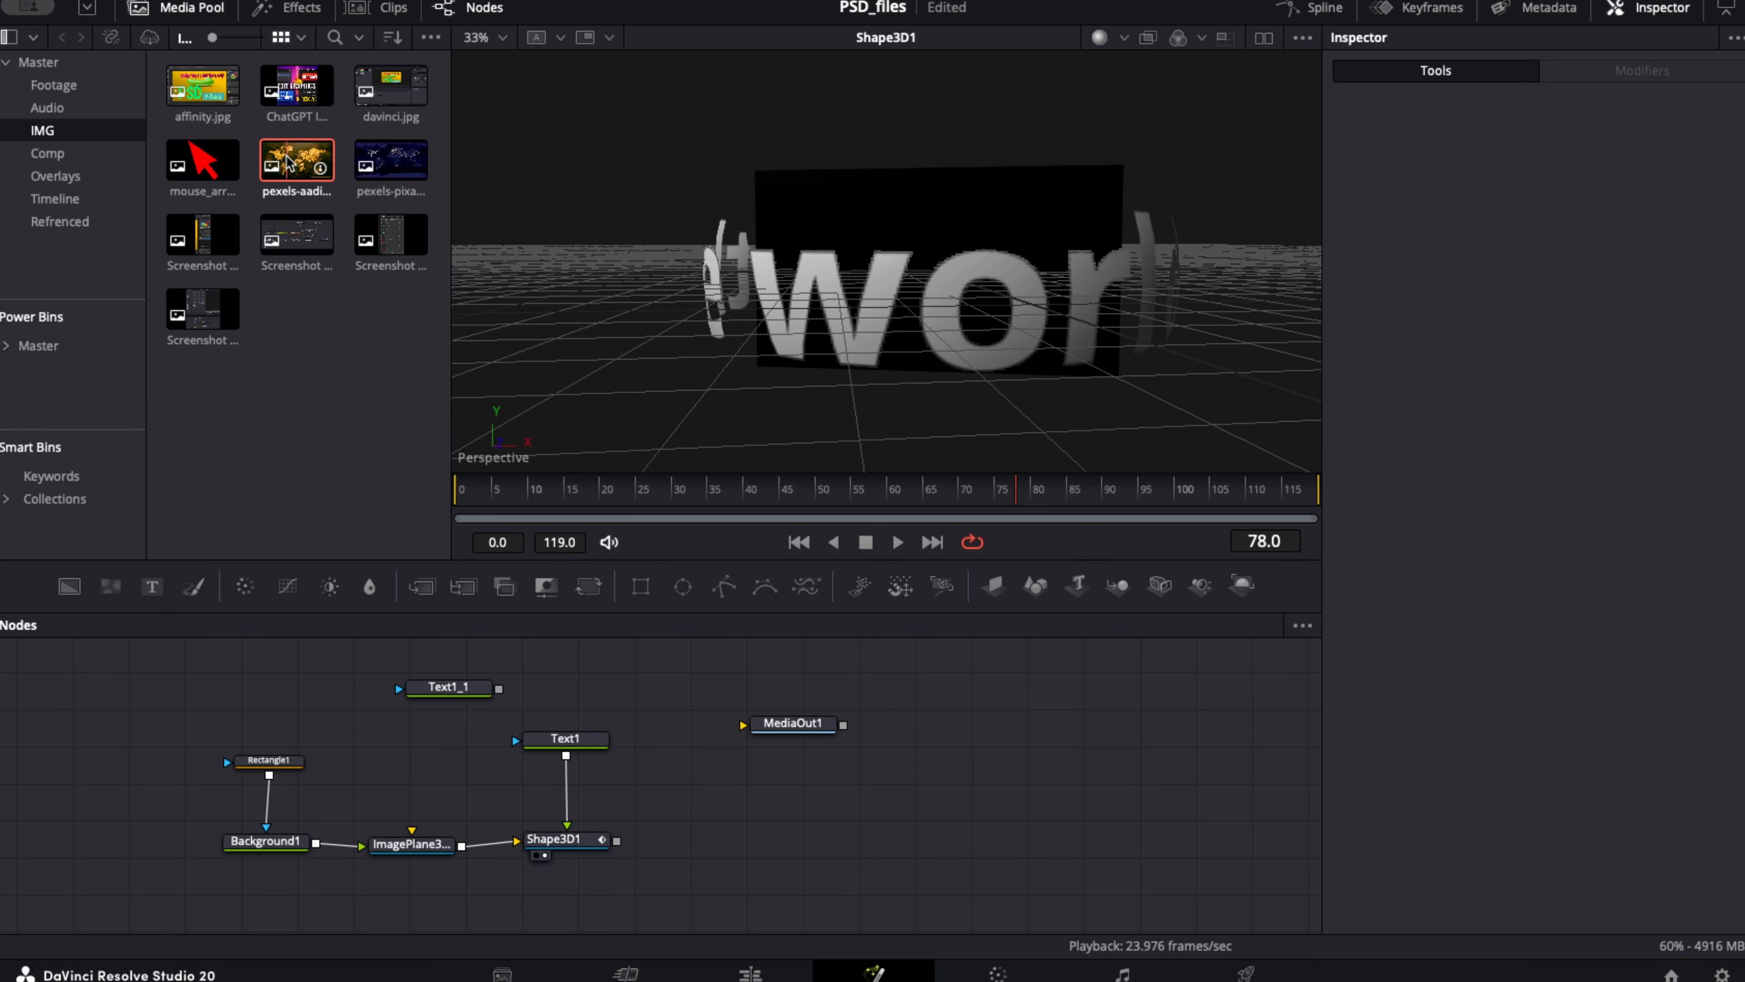
{"action": "left_click_drag", "start_coordinate": [287, 163], "coordinate": [858, 419]}
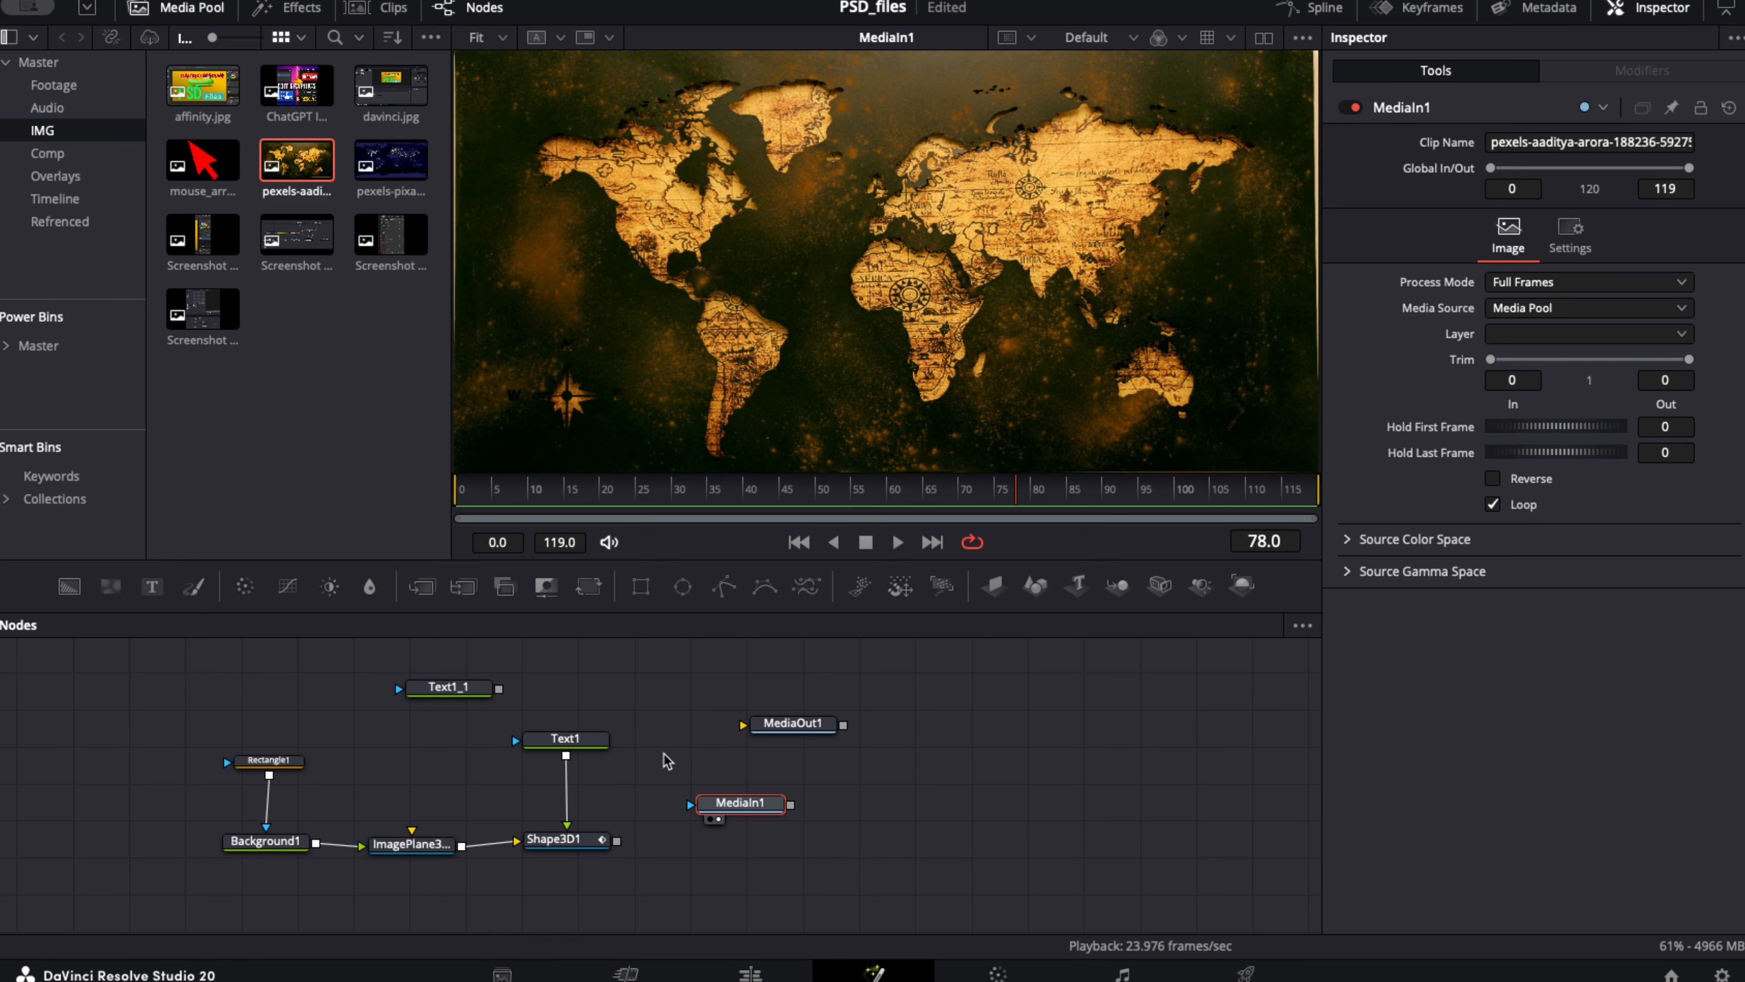
{"action": "key", "text": "shift+space"}
{"action": "type", "text": "shap"}
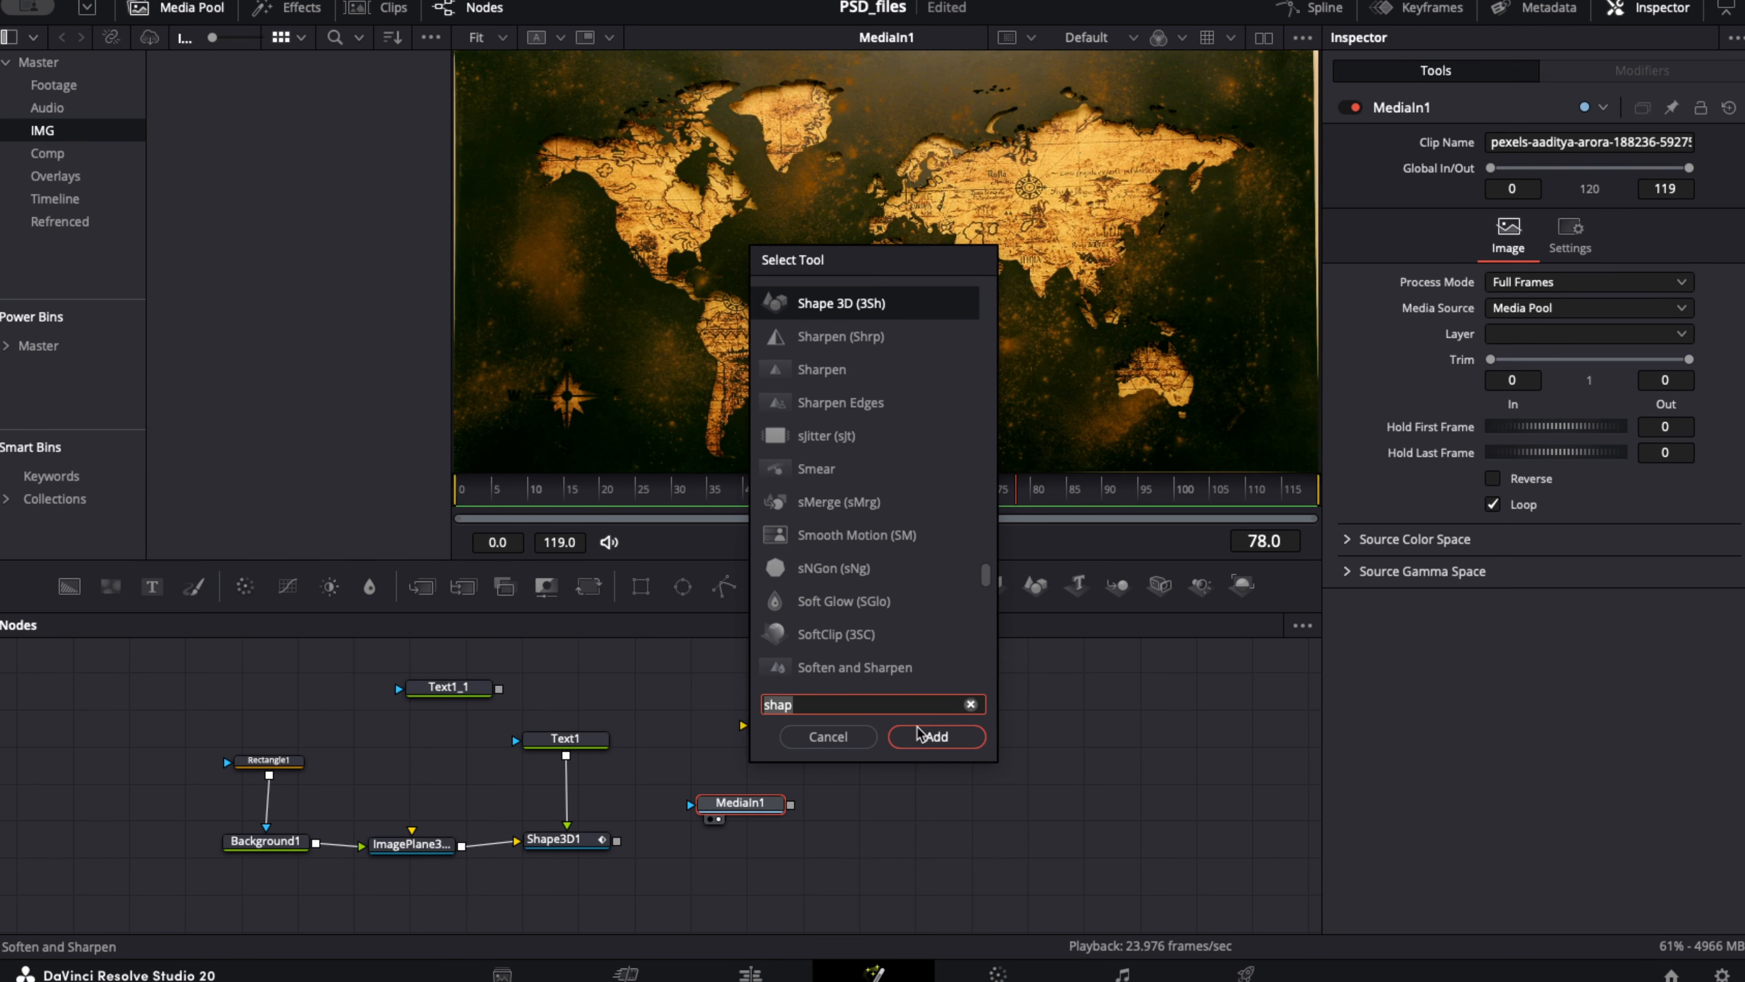
{"action": "left_click", "coordinate": [936, 737]}
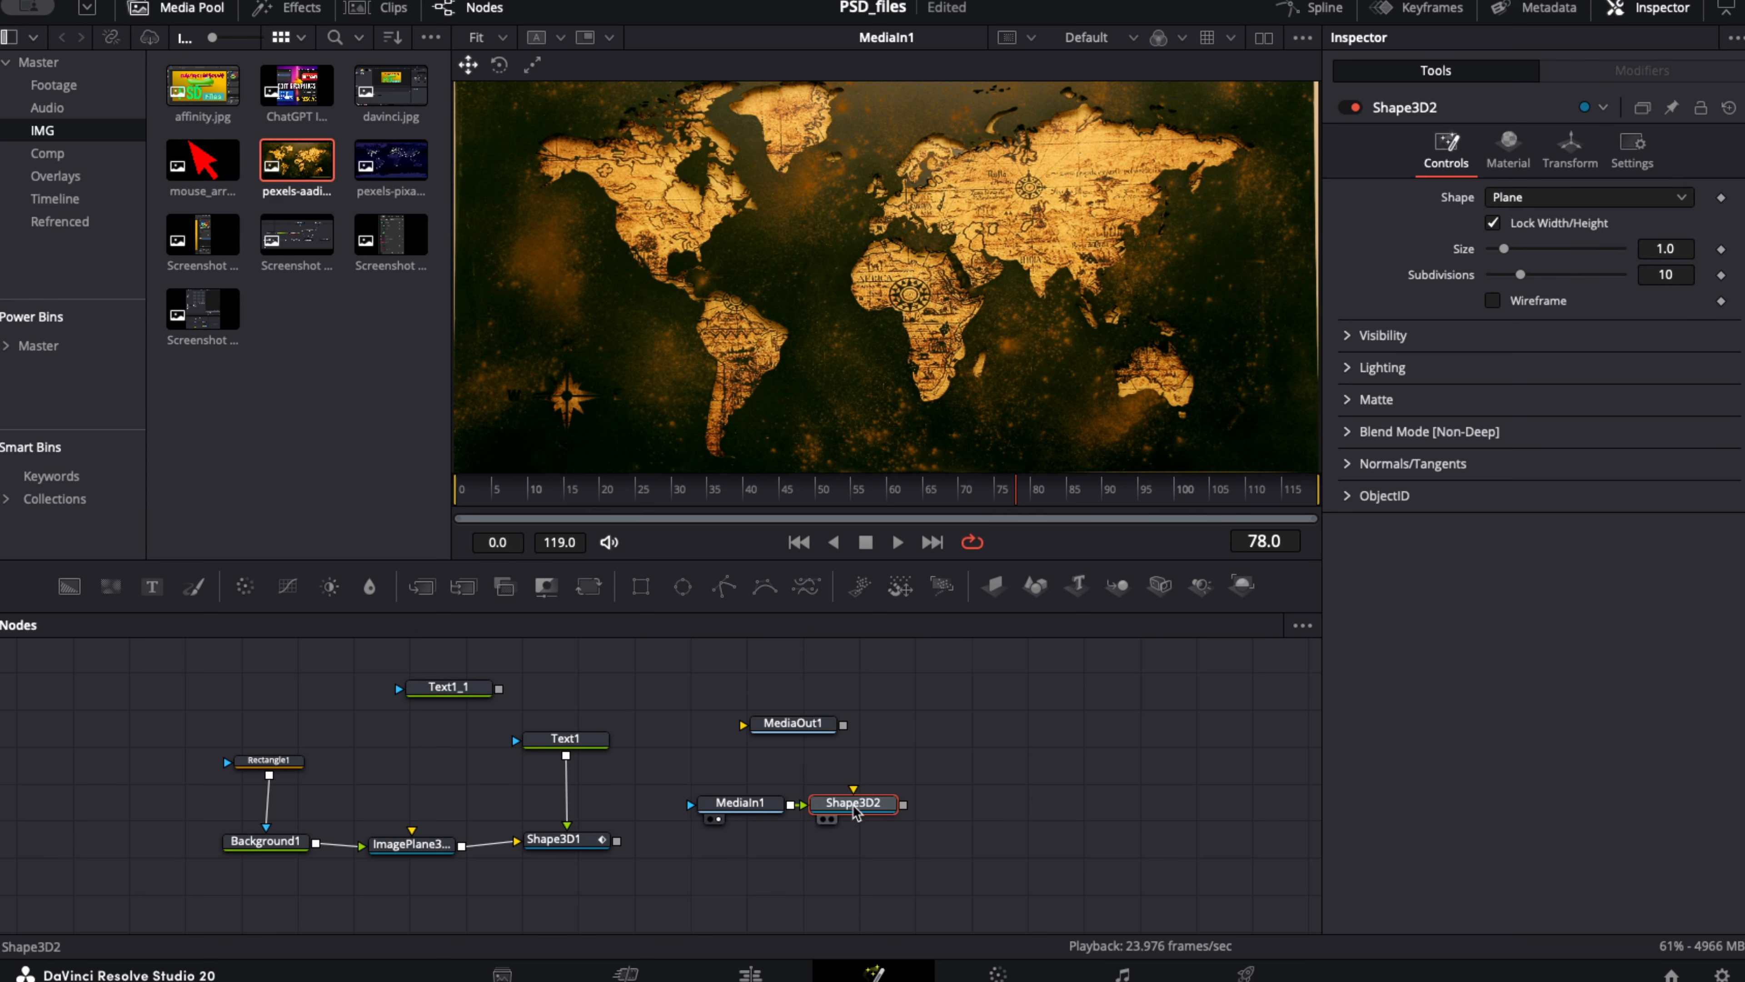
Show Shape3D2 in the viewer, set its shape to Sphere, and move MediaOut1 farther away in the node graph
{"action": "left_click_drag", "start_coordinate": [855, 810], "coordinate": [872, 324]}
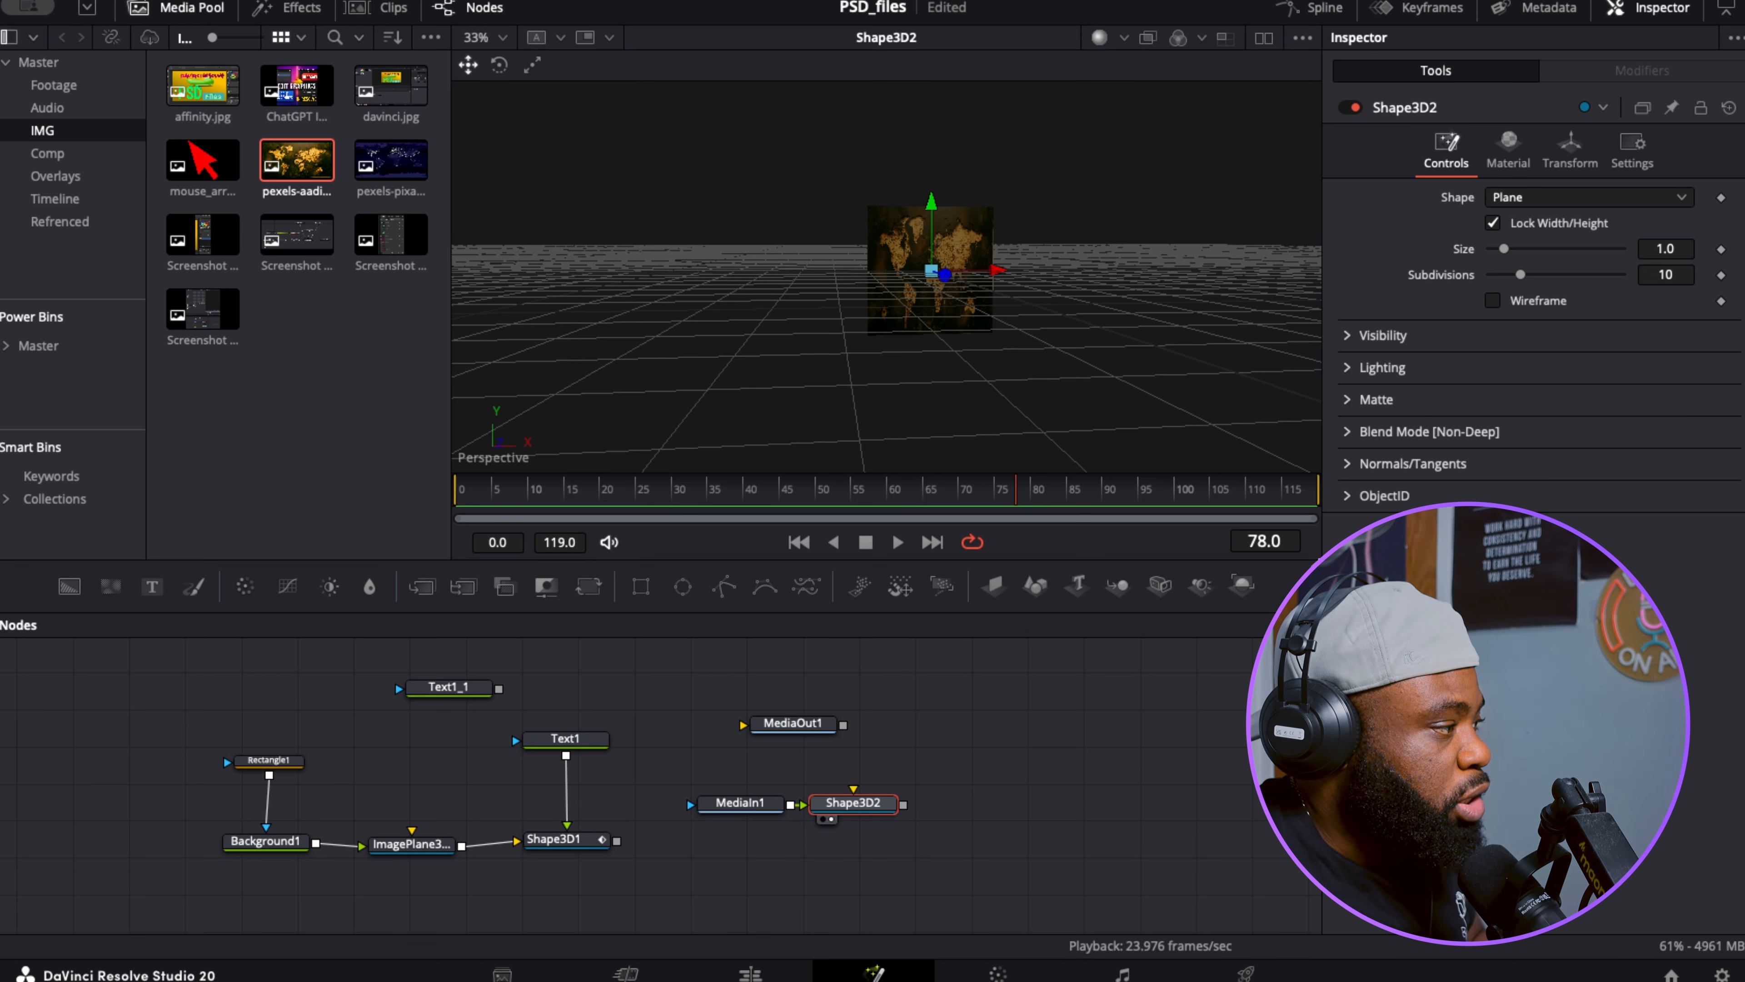
{"action": "left_click", "coordinate": [1532, 201]}
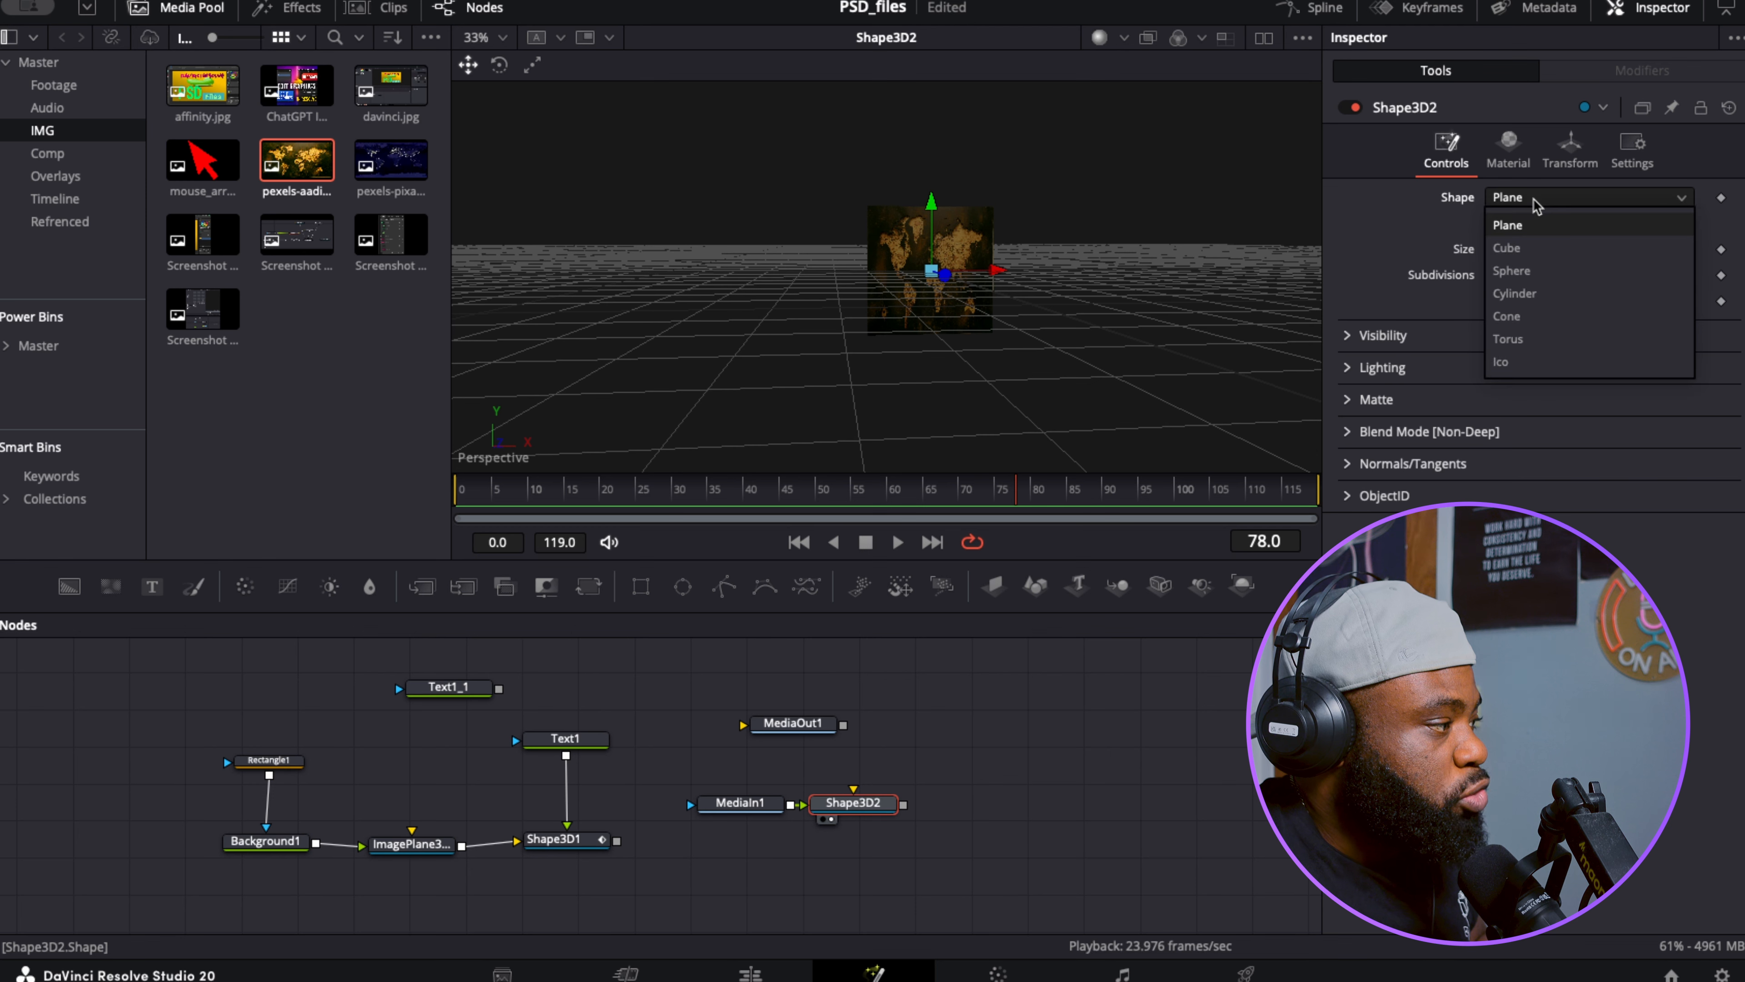
{"action": "left_click", "coordinate": [1509, 271]}
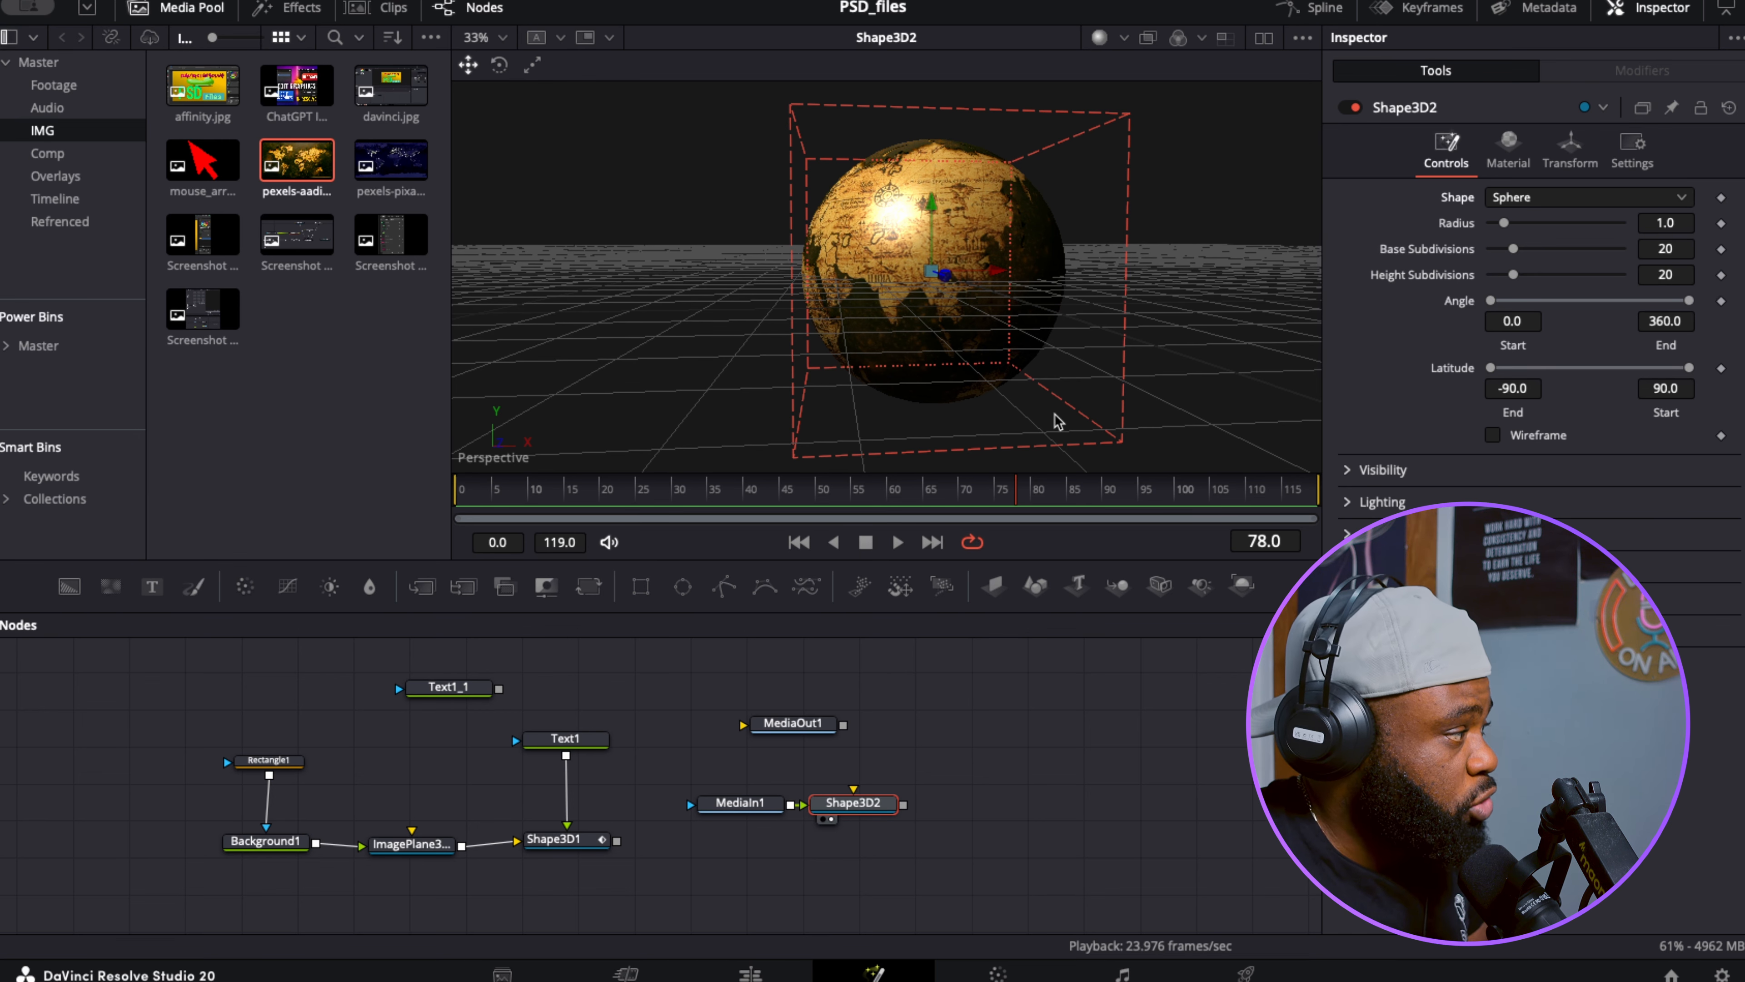
{"action": "scroll", "coordinate": [914, 283], "scroll_direction": "left", "scroll_amount": 4}
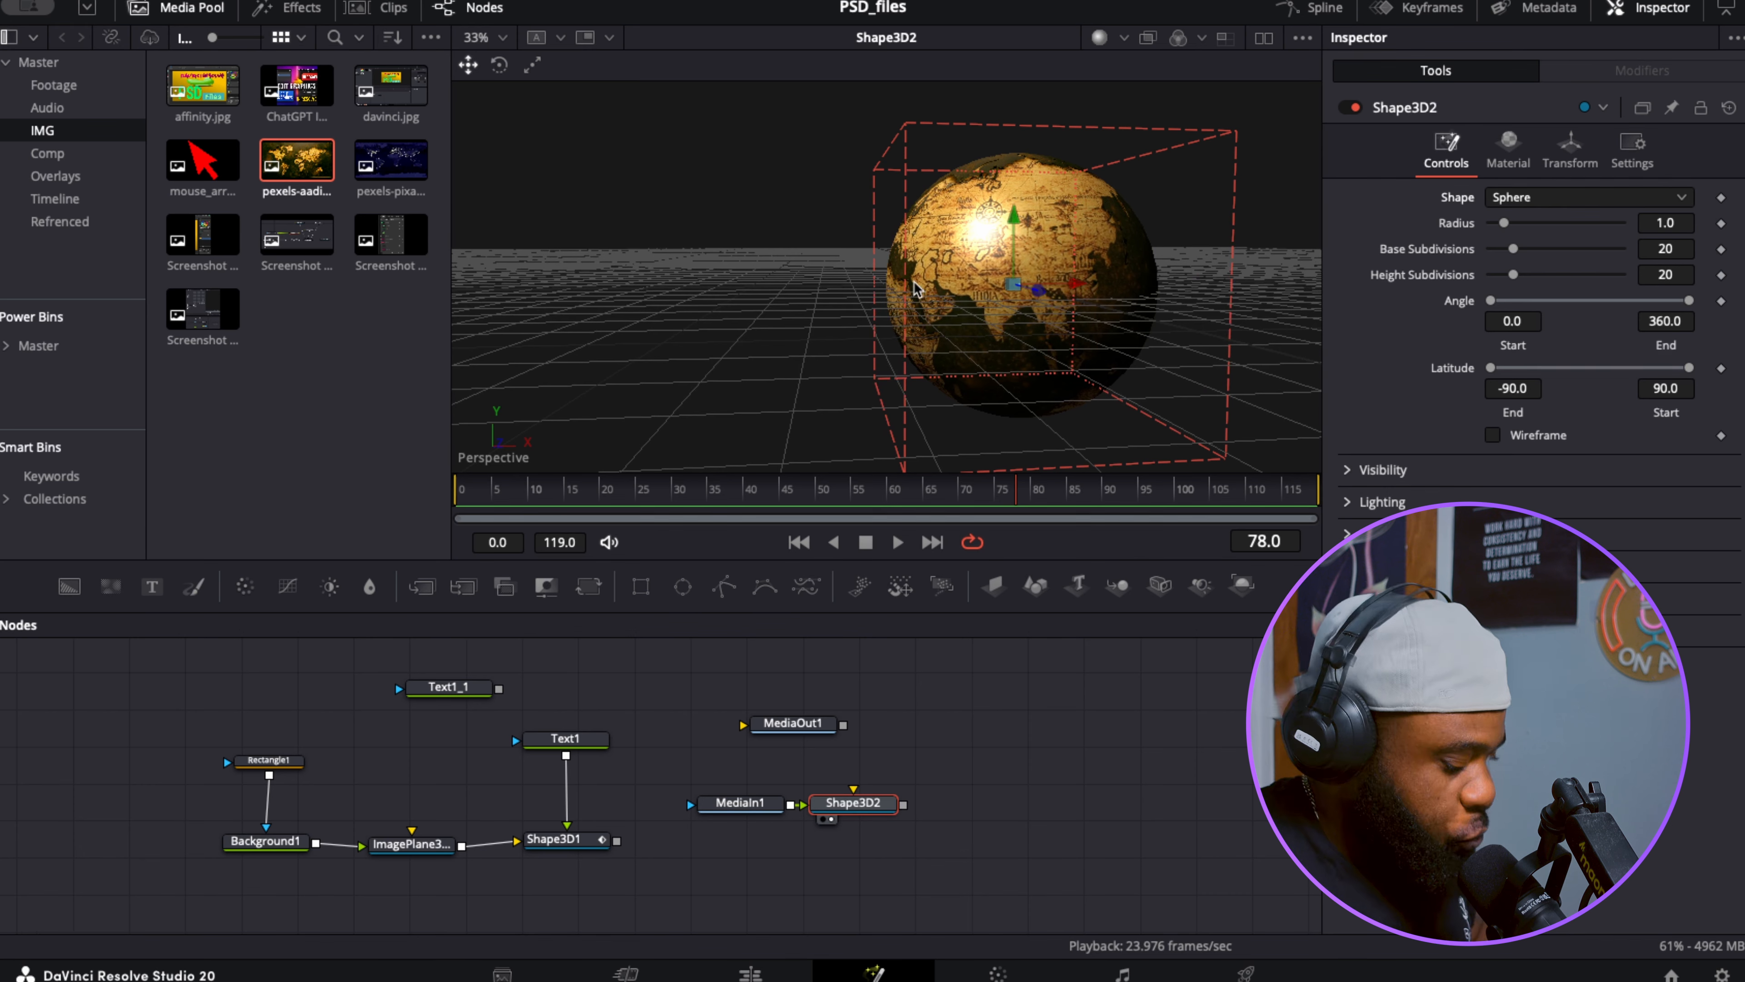
{"action": "left_click_drag", "start_coordinate": [796, 725], "coordinate": [1106, 700]}
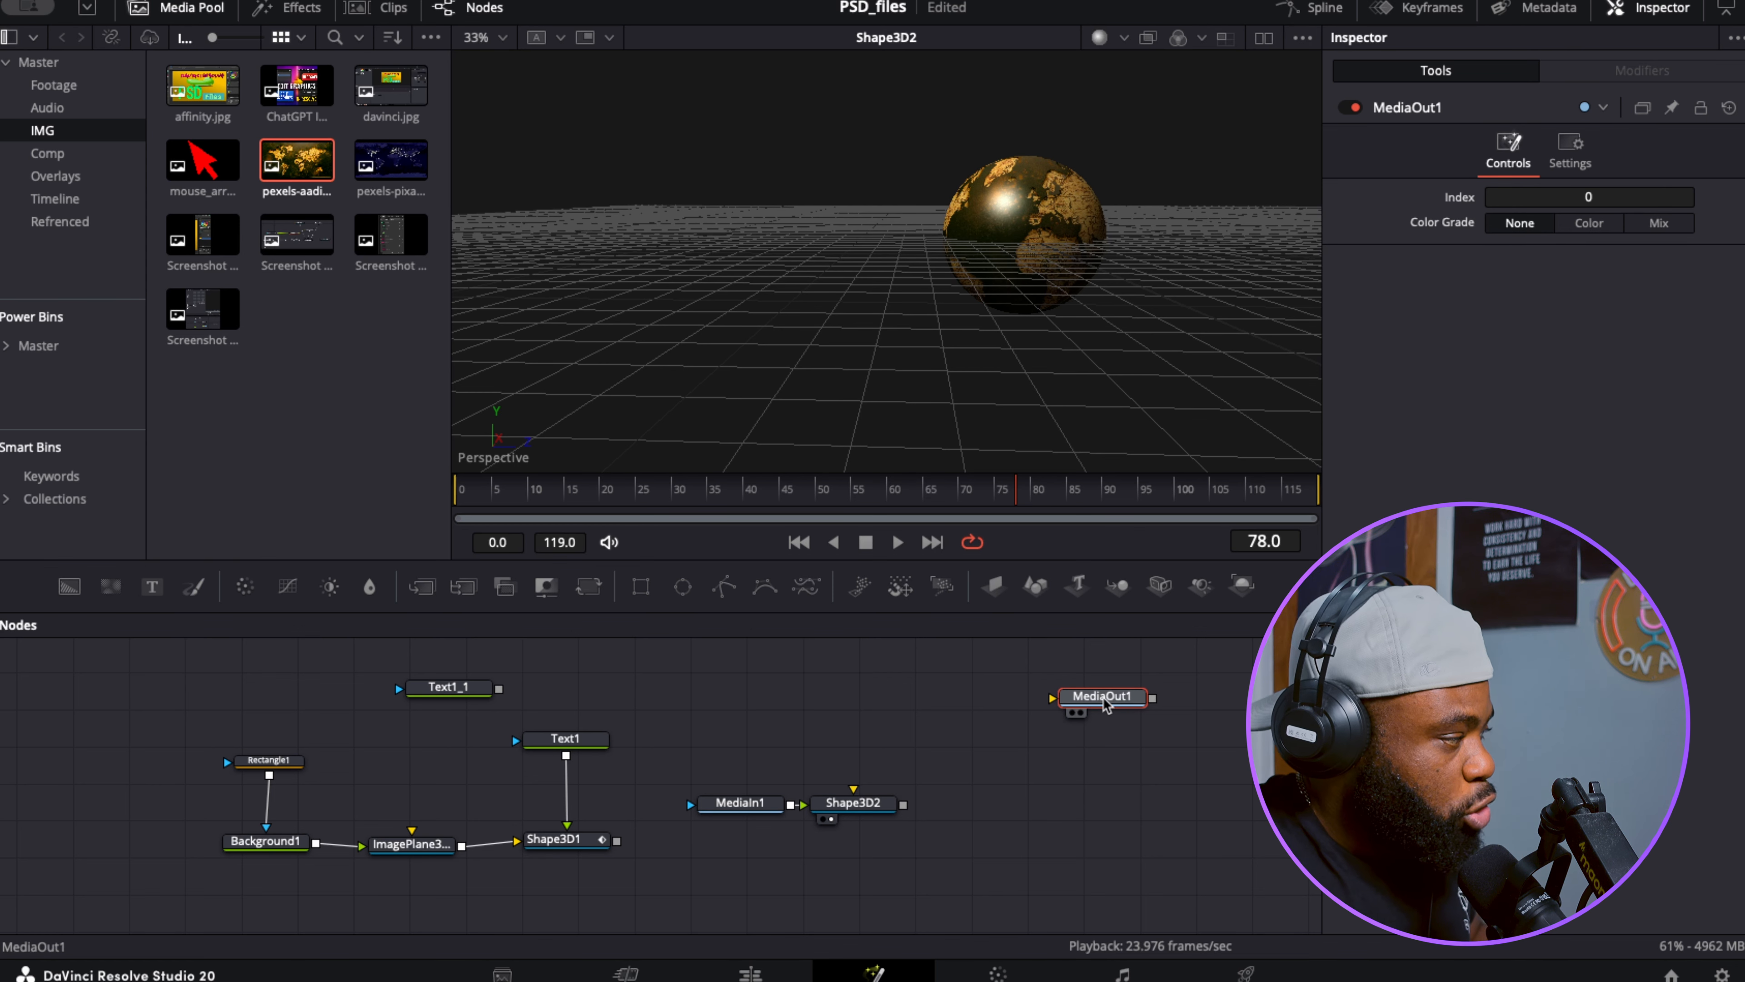
Show Shape3D1 in the viewer and examine how its text wraps around the image plane from different angles
{"action": "left_click", "coordinate": [560, 740]}
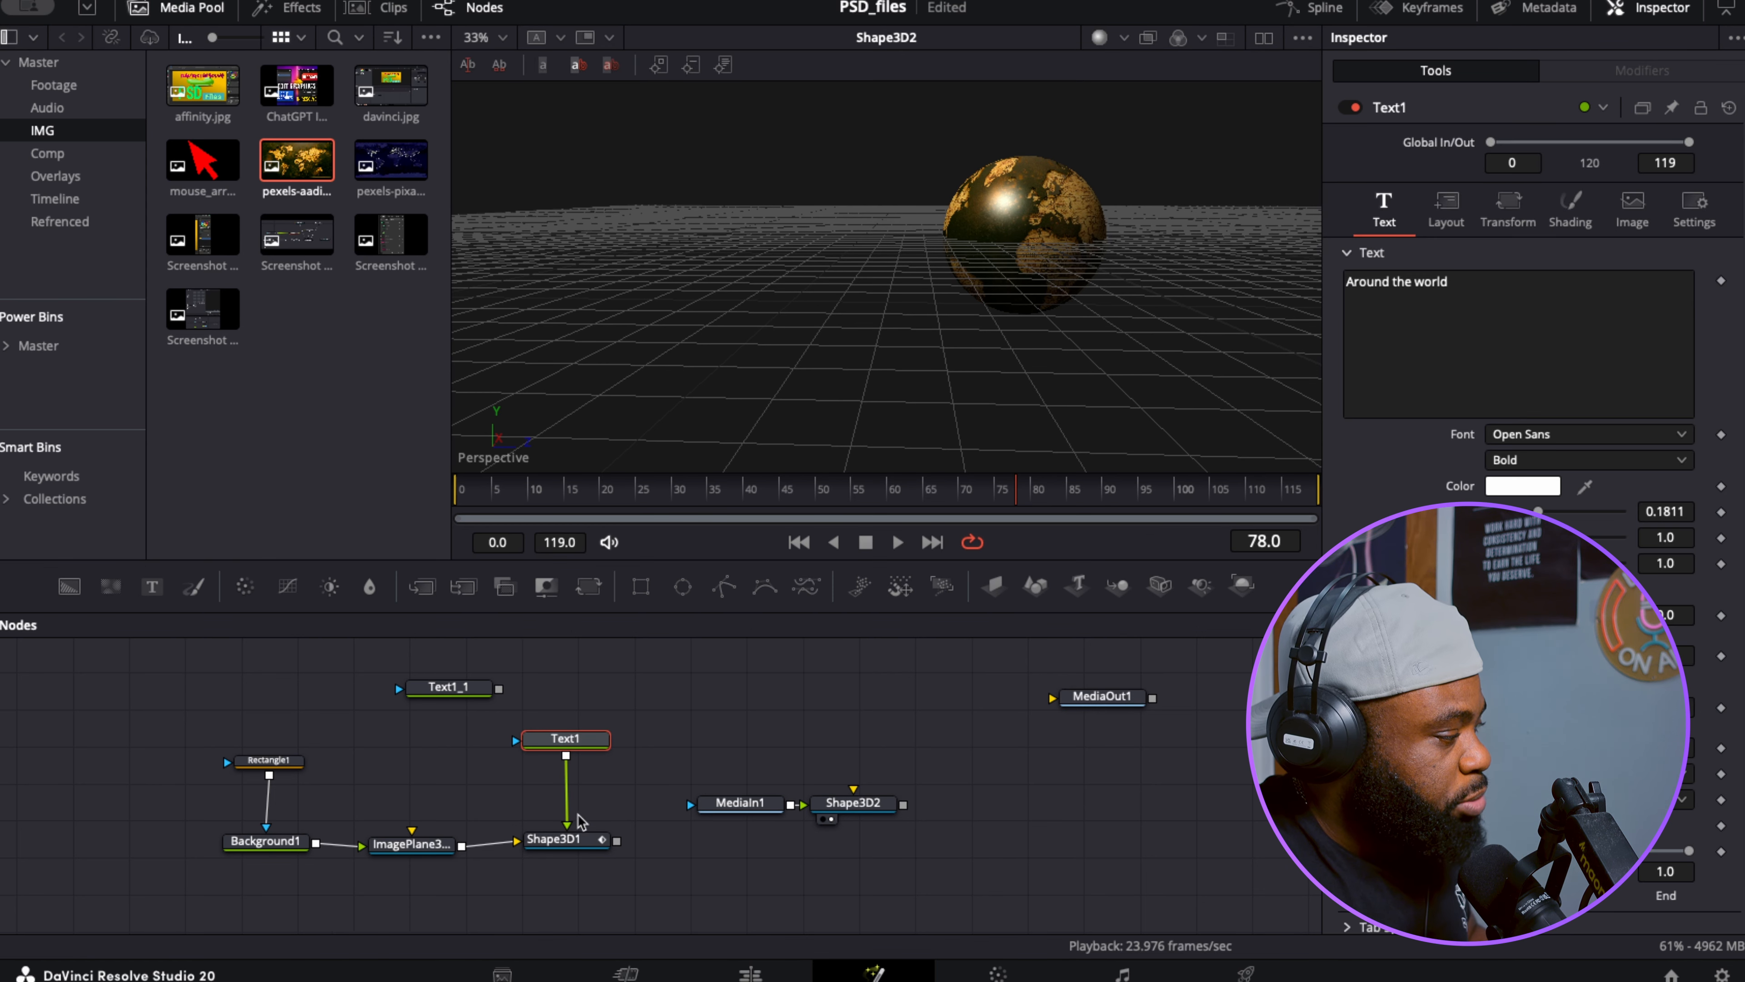
{"action": "left_click_drag", "start_coordinate": [570, 840], "coordinate": [853, 326]}
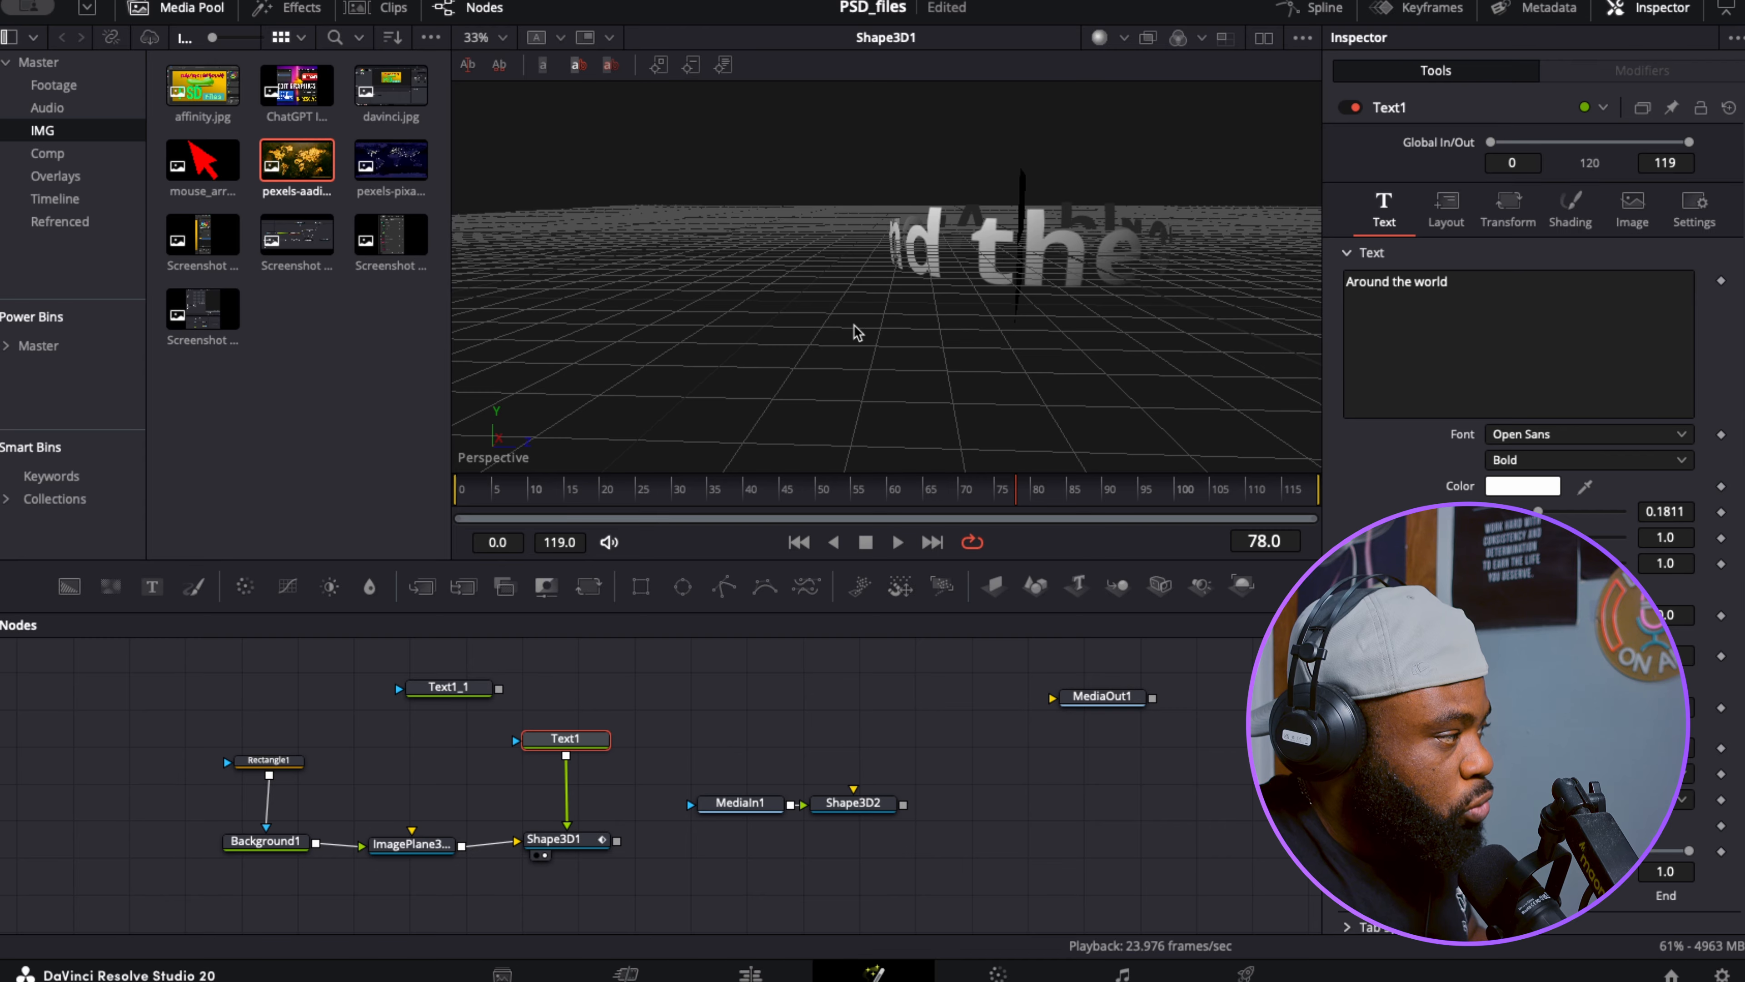
{"action": "scroll", "coordinate": [1148, 184], "scroll_direction": "left", "scroll_amount": 5}
{"action": "scroll", "coordinate": [1148, 183], "scroll_direction": "down", "scroll_amount": 5}
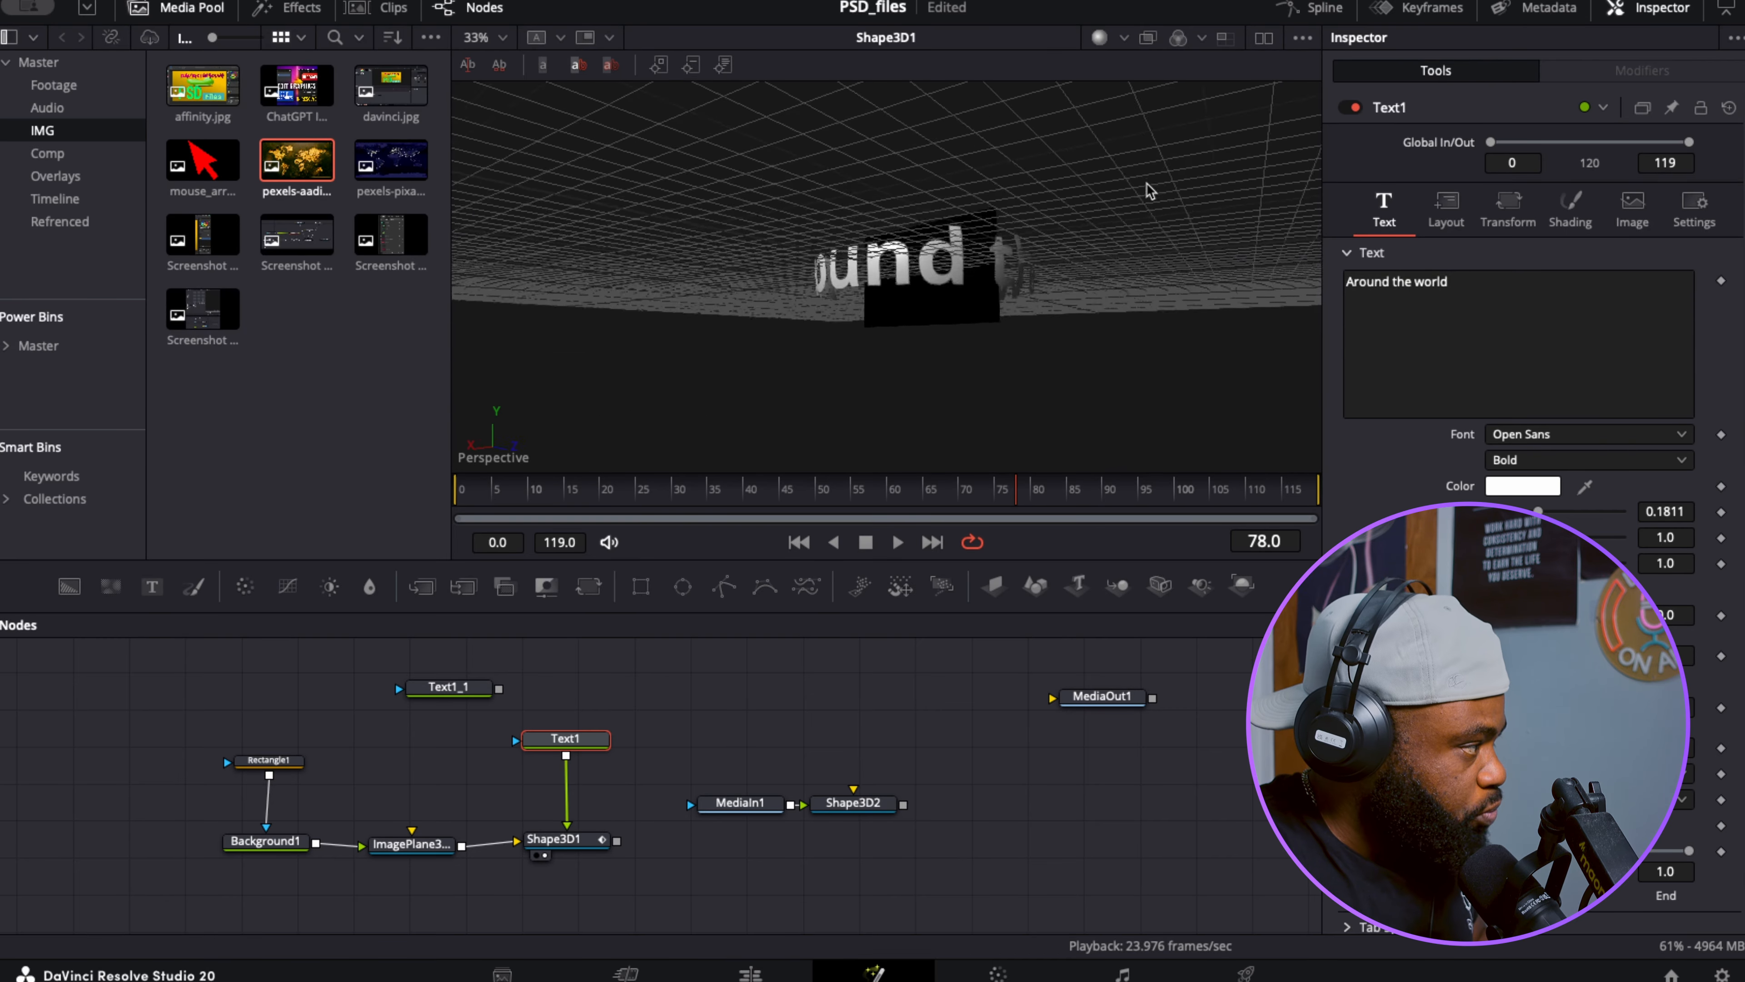
{"action": "scroll", "coordinate": [1149, 191], "scroll_direction": "up", "scroll_amount": 5}
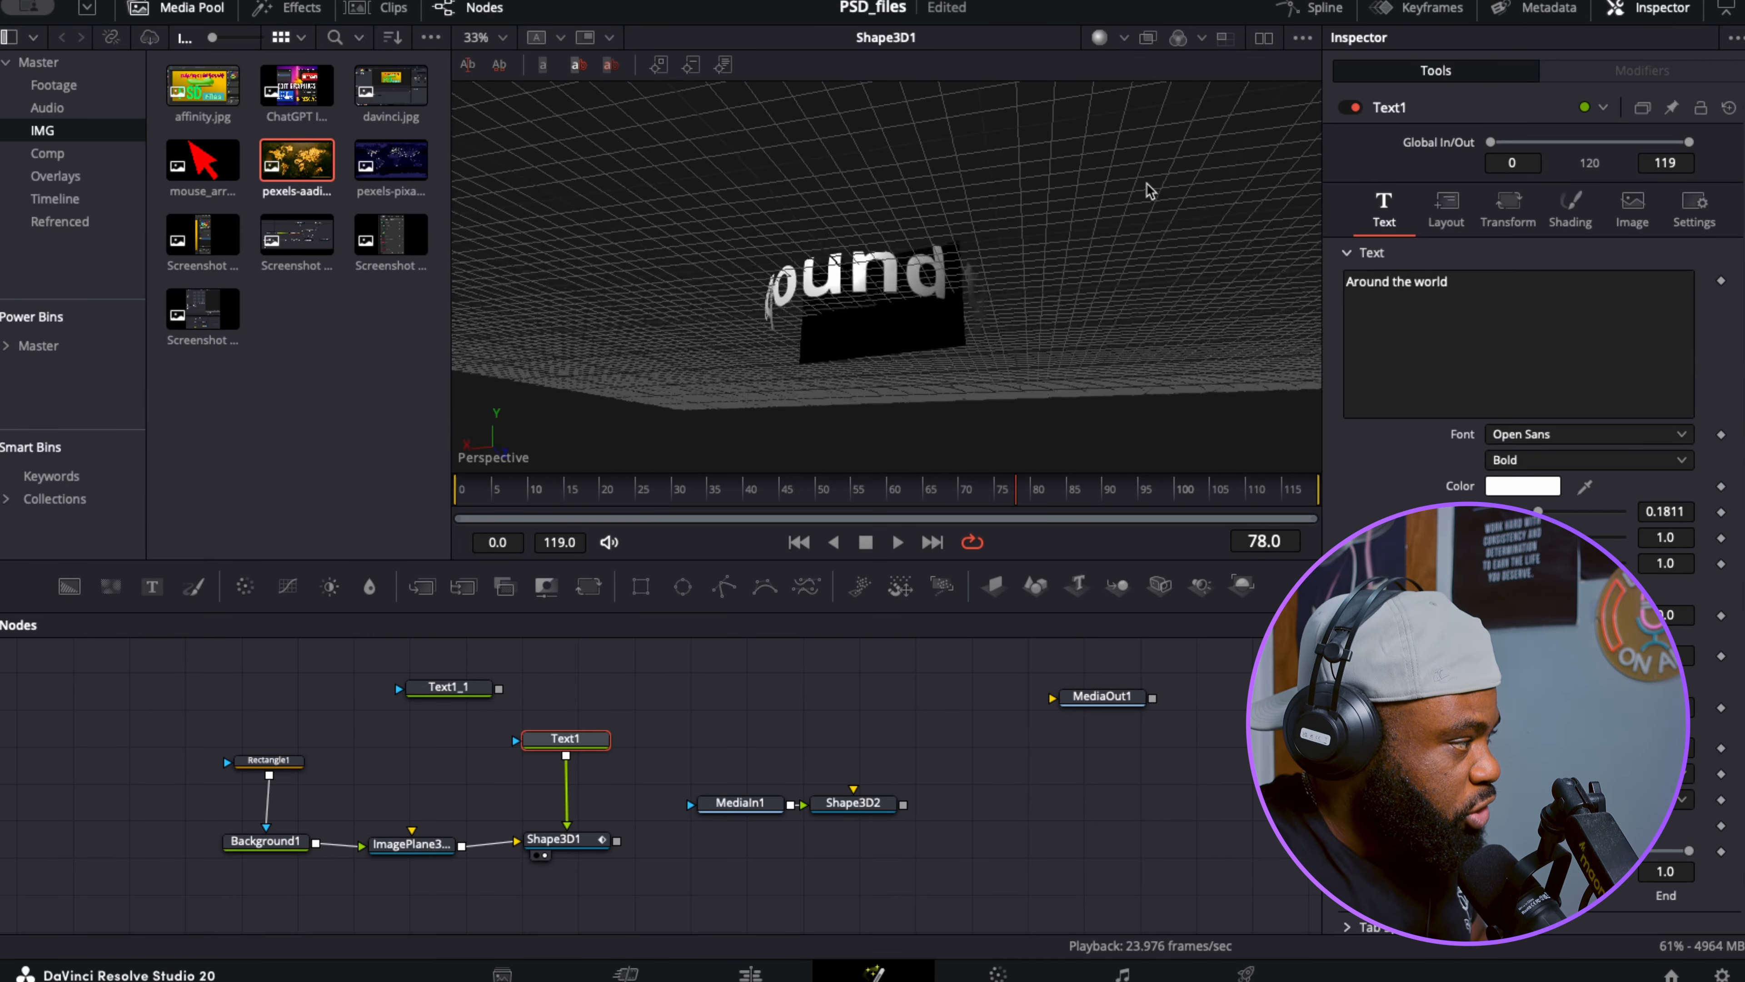
{"action": "scroll", "coordinate": [1149, 191], "scroll_direction": "up", "scroll_amount": 5}
{"action": "scroll", "coordinate": [1150, 192], "scroll_direction": "down", "scroll_amount": 5}
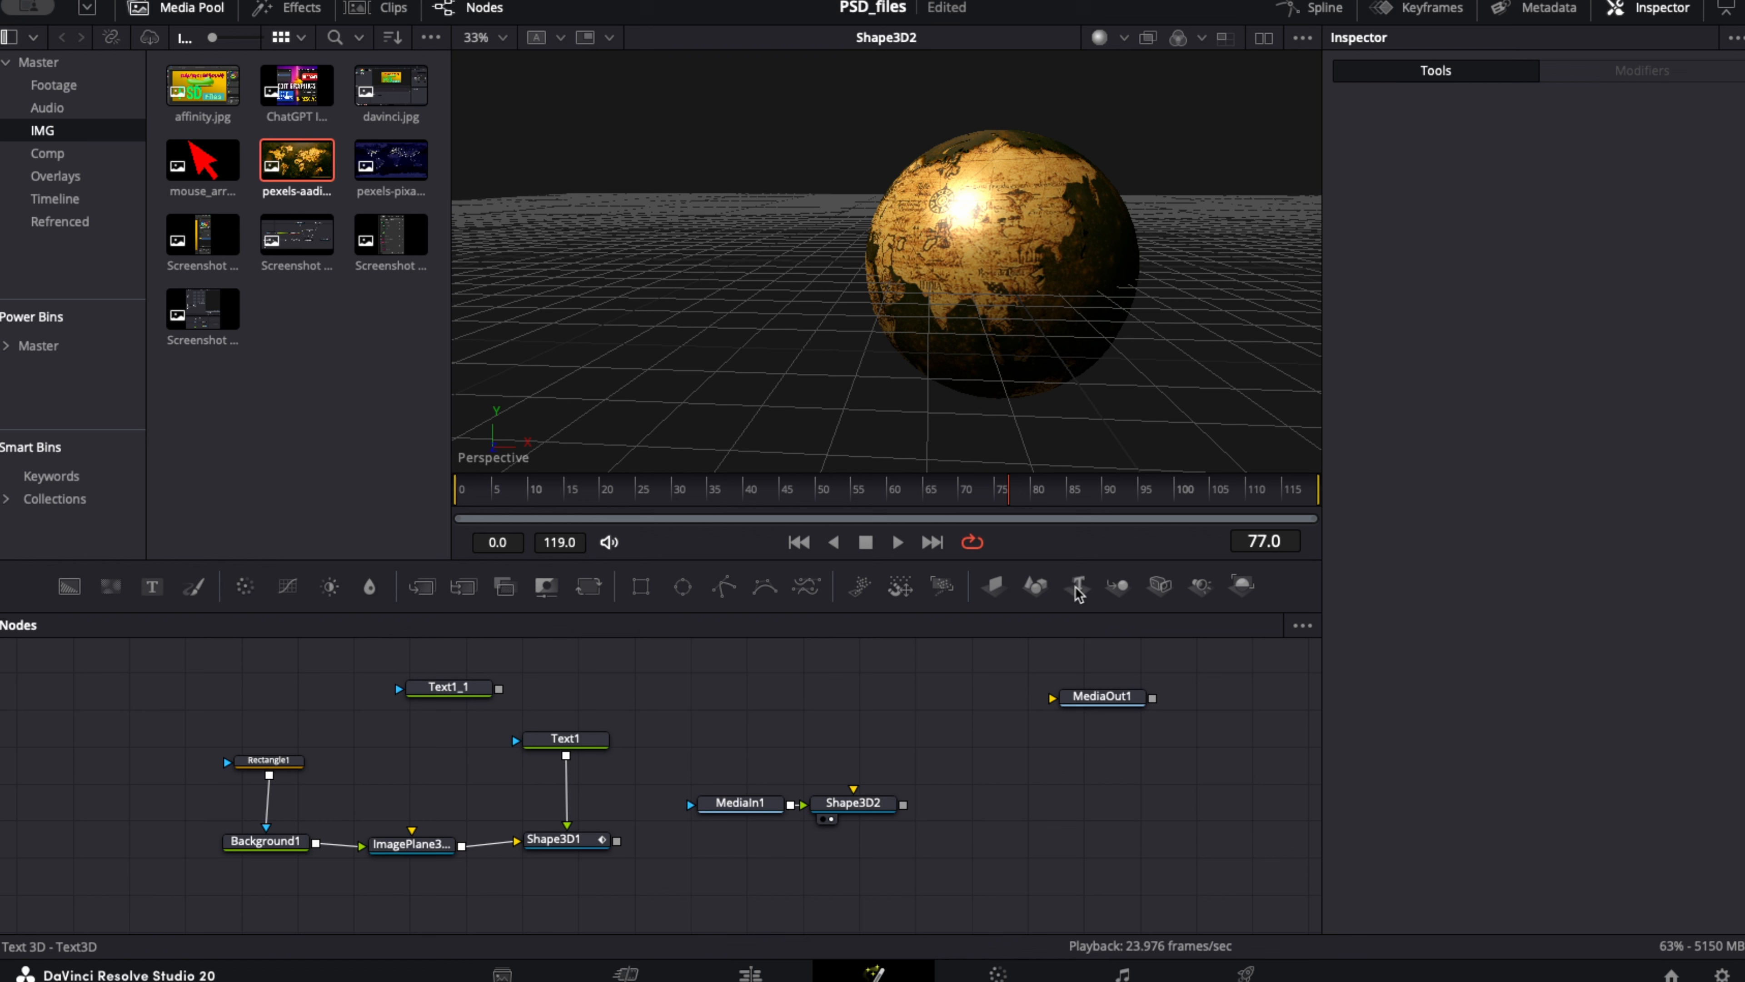
Merge a Text 3D node reading "Around the world" with the Shape3D2 globe and show Merge3D1 in the viewer
{"action": "left_click_drag", "start_coordinate": [1077, 585], "coordinate": [904, 809]}
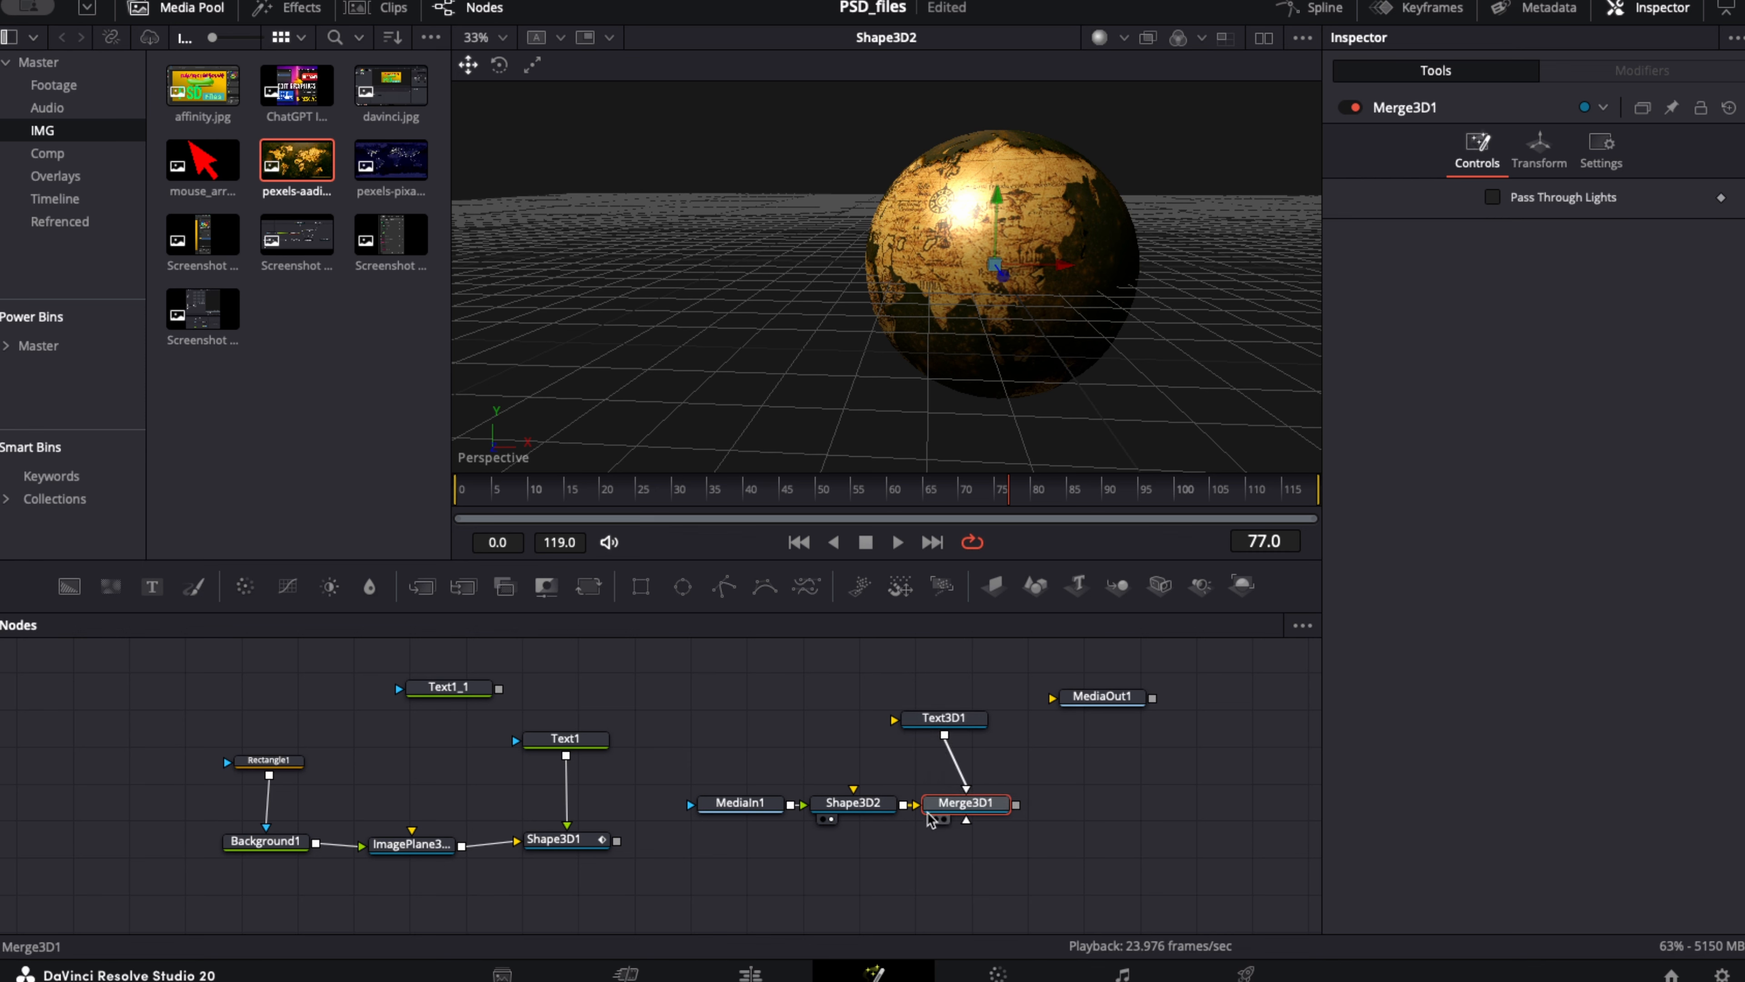
{"action": "left_click_drag", "start_coordinate": [1052, 709], "coordinate": [1122, 719]}
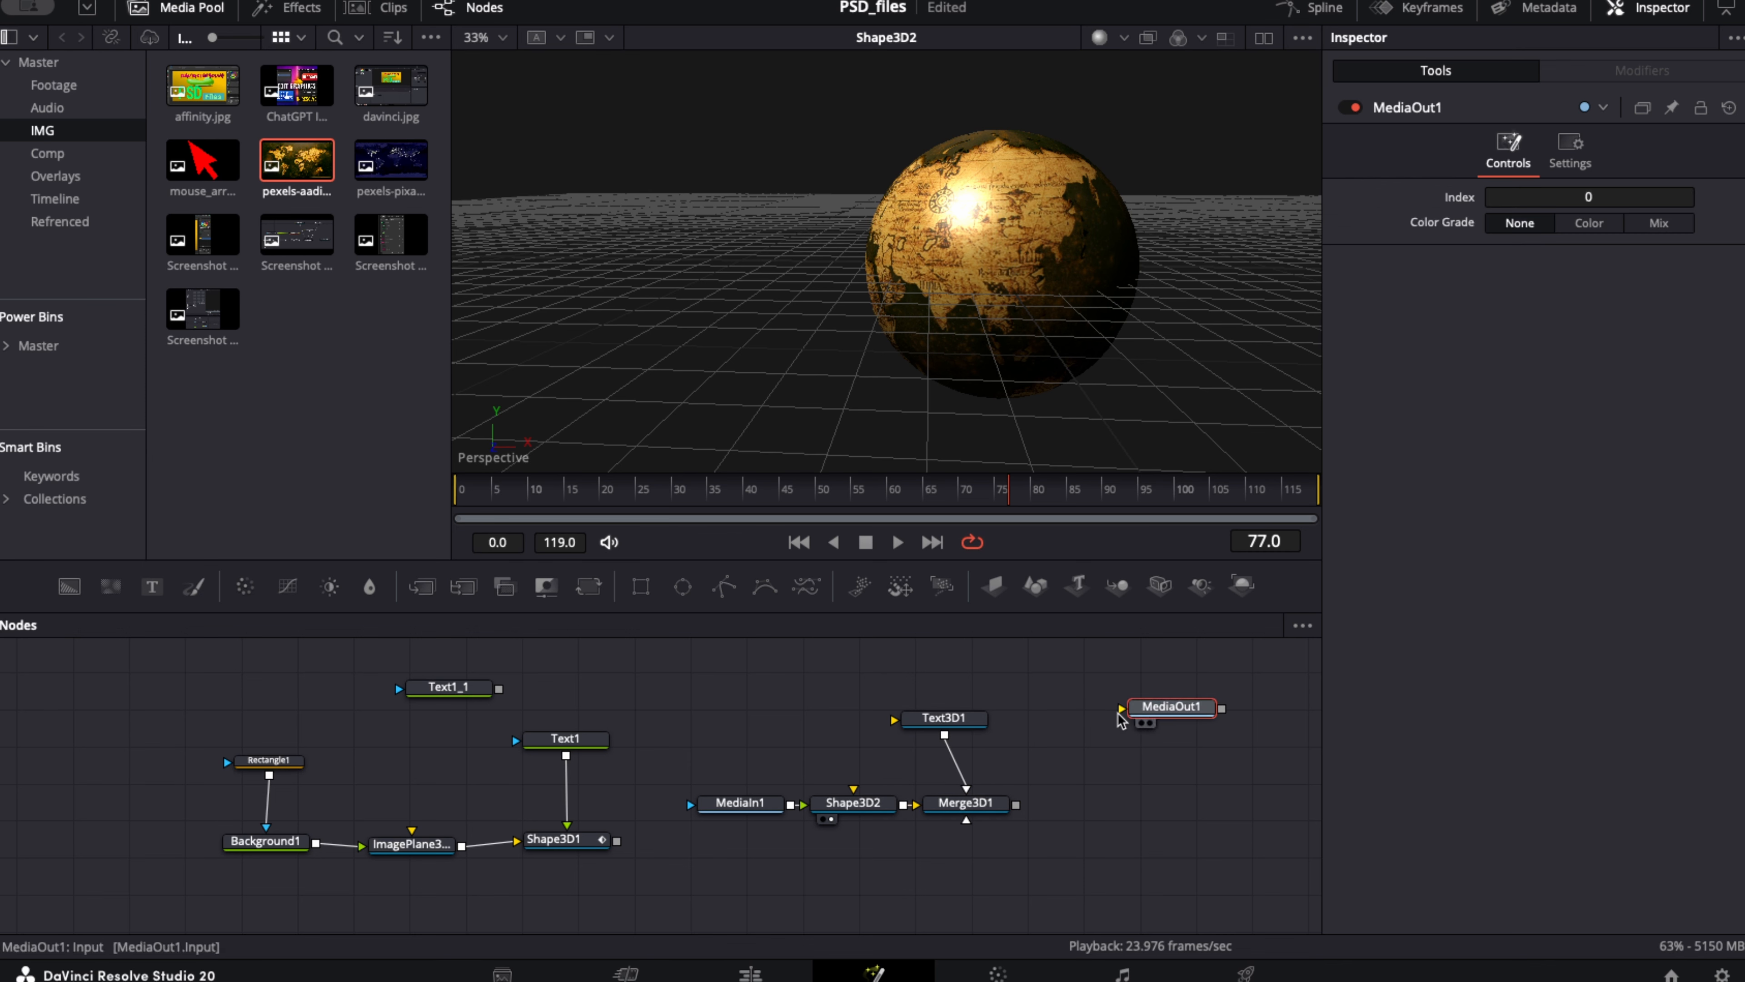
{"action": "left_click", "coordinate": [965, 719]}
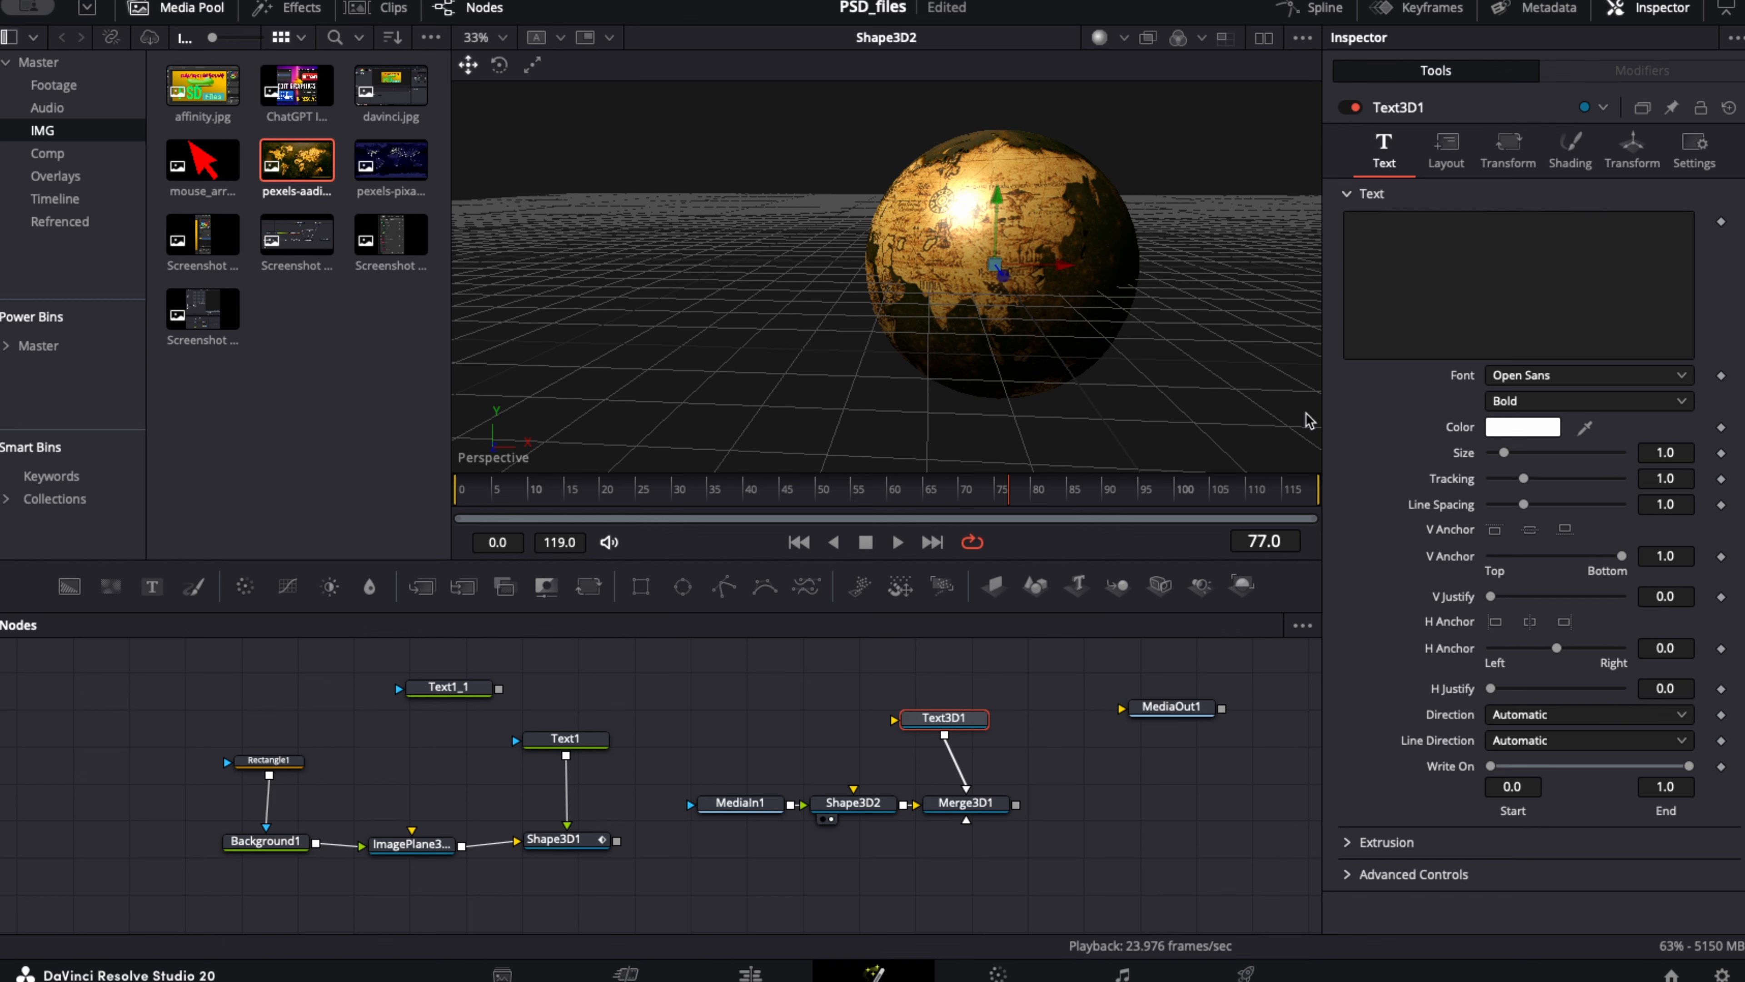
{"action": "left_click", "coordinate": [1402, 296]}
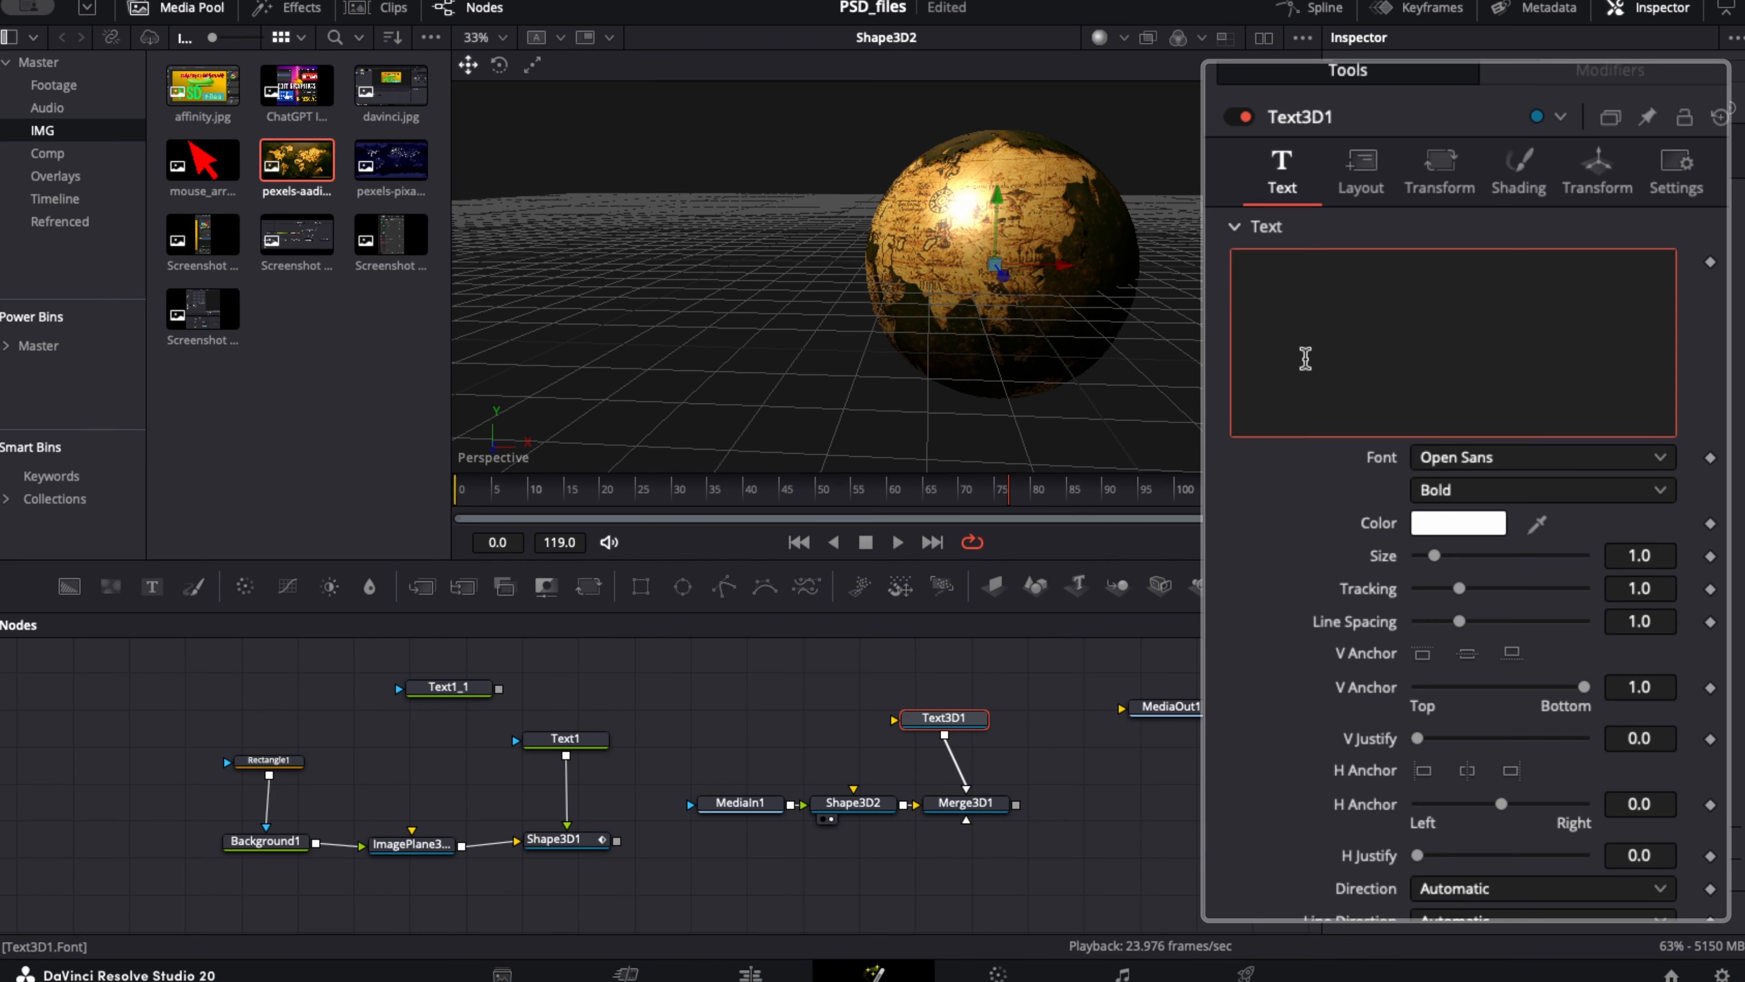
{"action": "type", "text": "Around the world"}
{"action": "left_click_drag", "start_coordinate": [926, 719], "coordinate": [996, 360]}
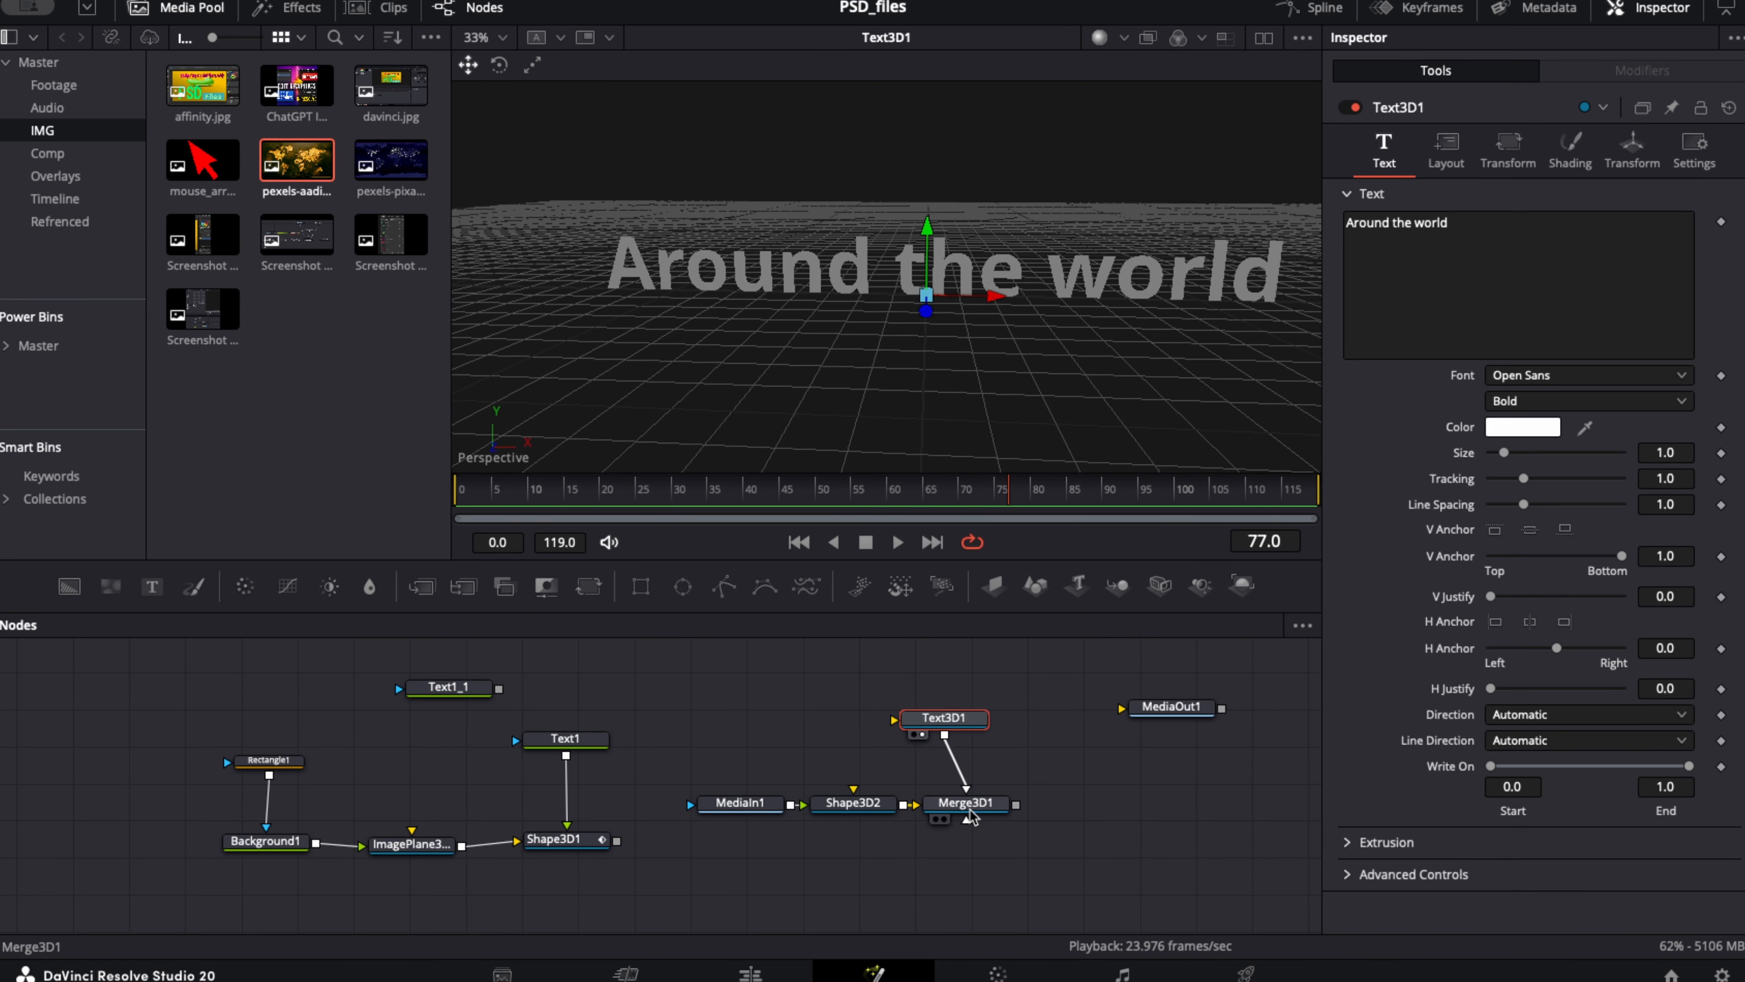
{"action": "left_click_drag", "start_coordinate": [970, 815], "coordinate": [1114, 234]}
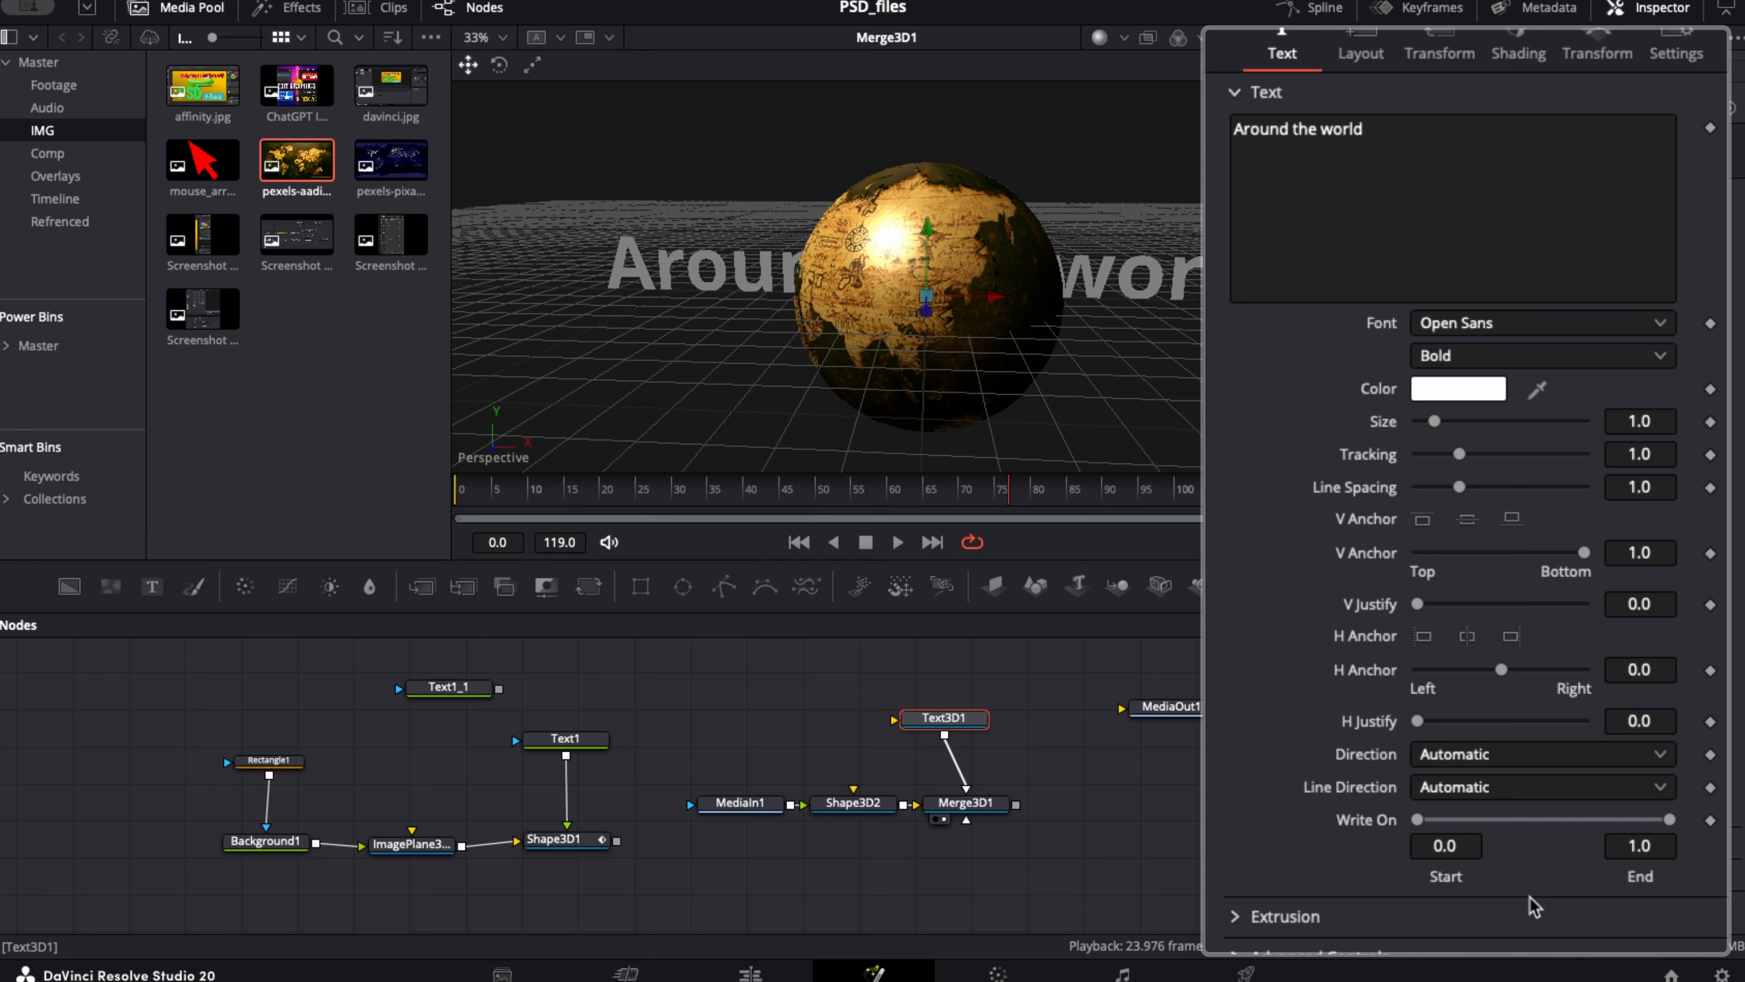
Set the extrusion depth of Text3D1 to about 0.03
{"action": "left_click", "coordinate": [1235, 917]}
{"action": "scroll", "coordinate": [1419, 834], "scroll_direction": "down", "scroll_amount": 3}
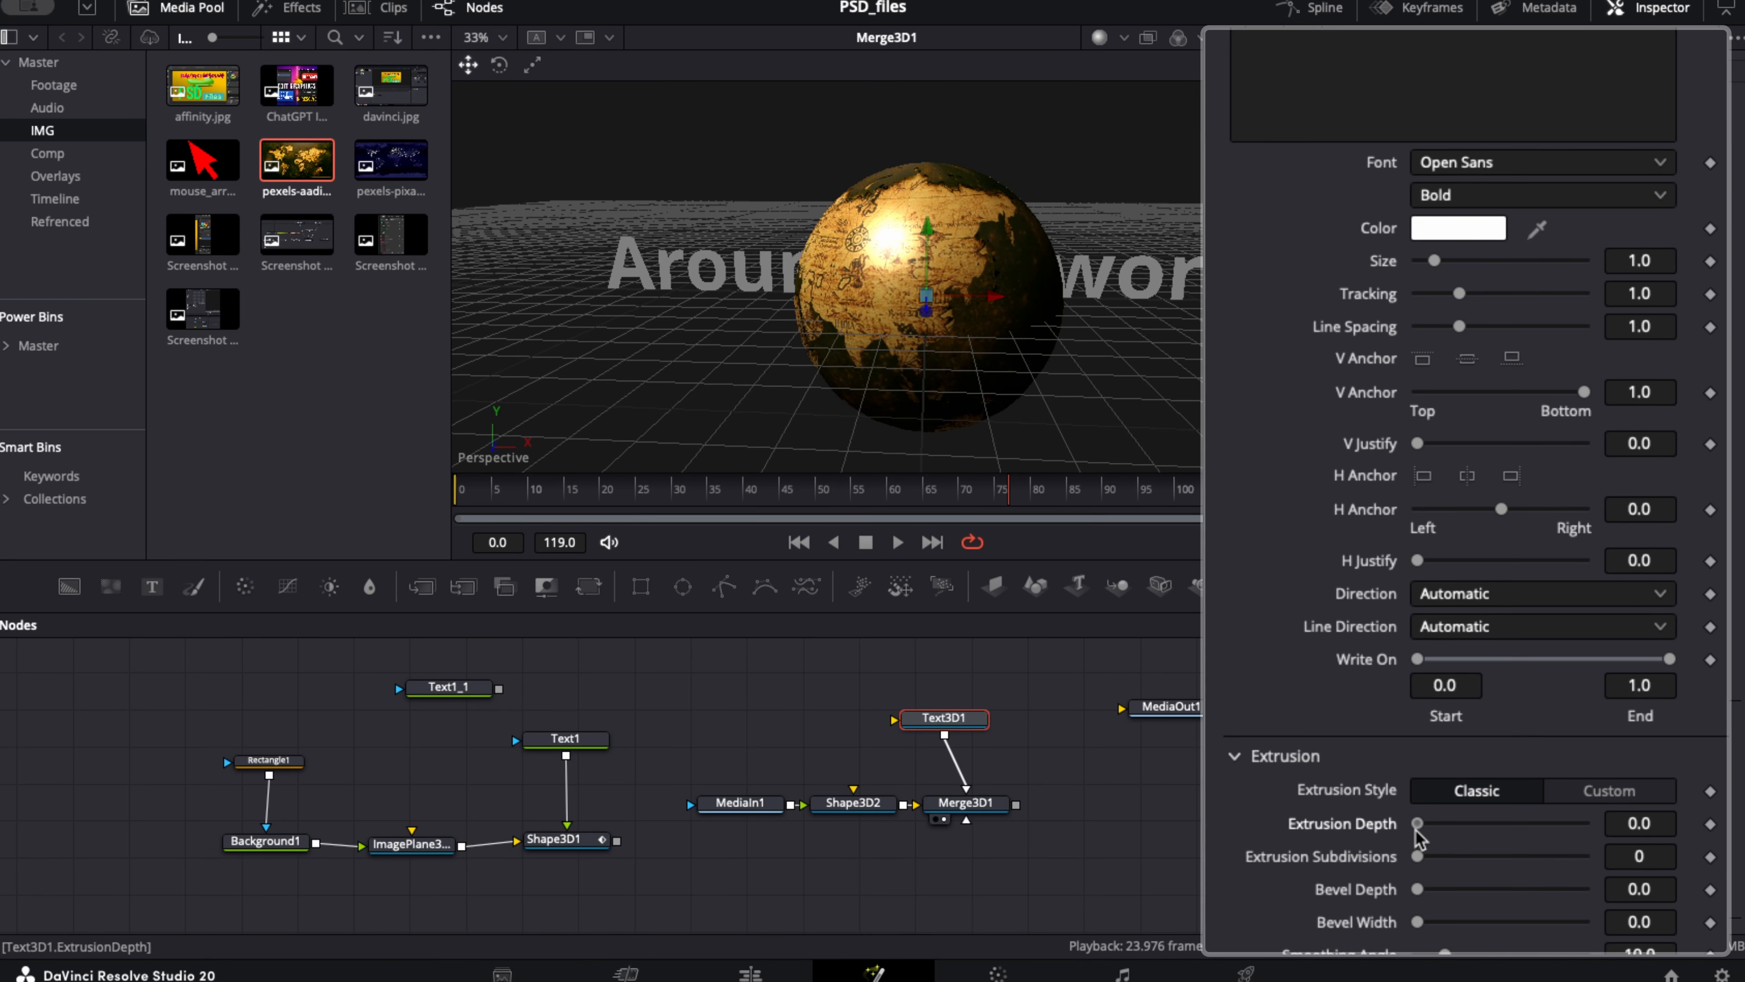
{"action": "left_click_drag", "start_coordinate": [1416, 829], "coordinate": [1443, 830]}
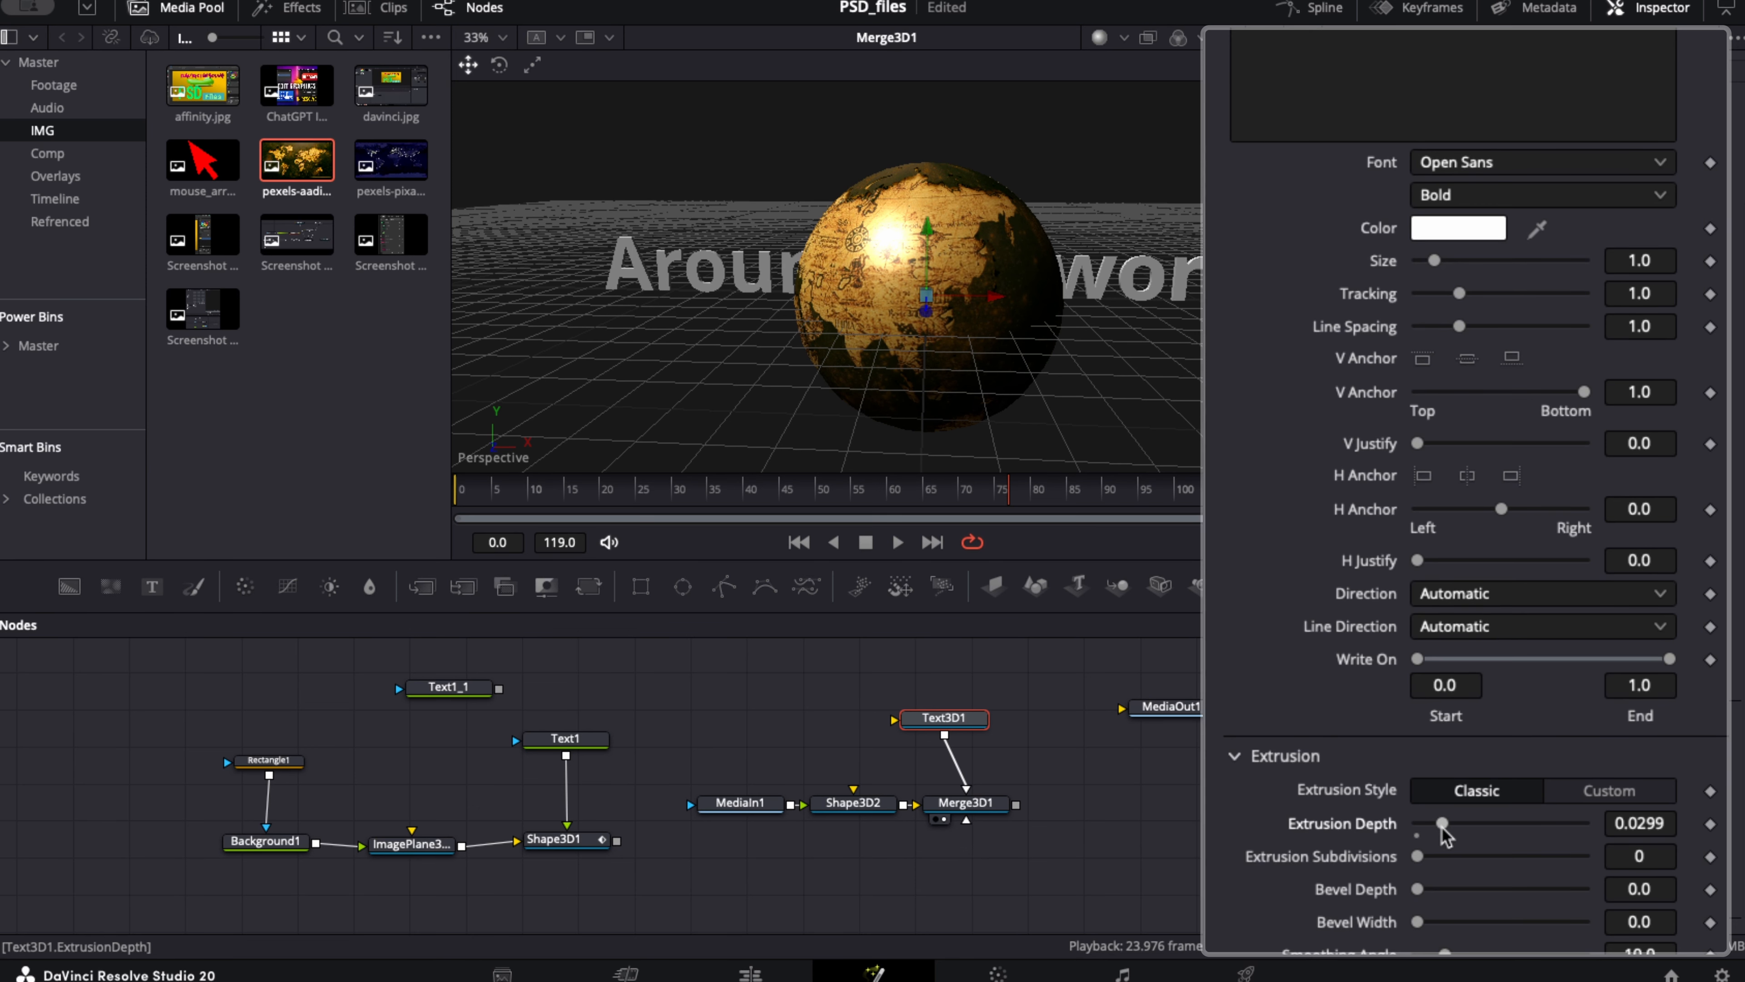
{"action": "scroll", "coordinate": [1386, 213], "scroll_direction": "up", "scroll_amount": 3}
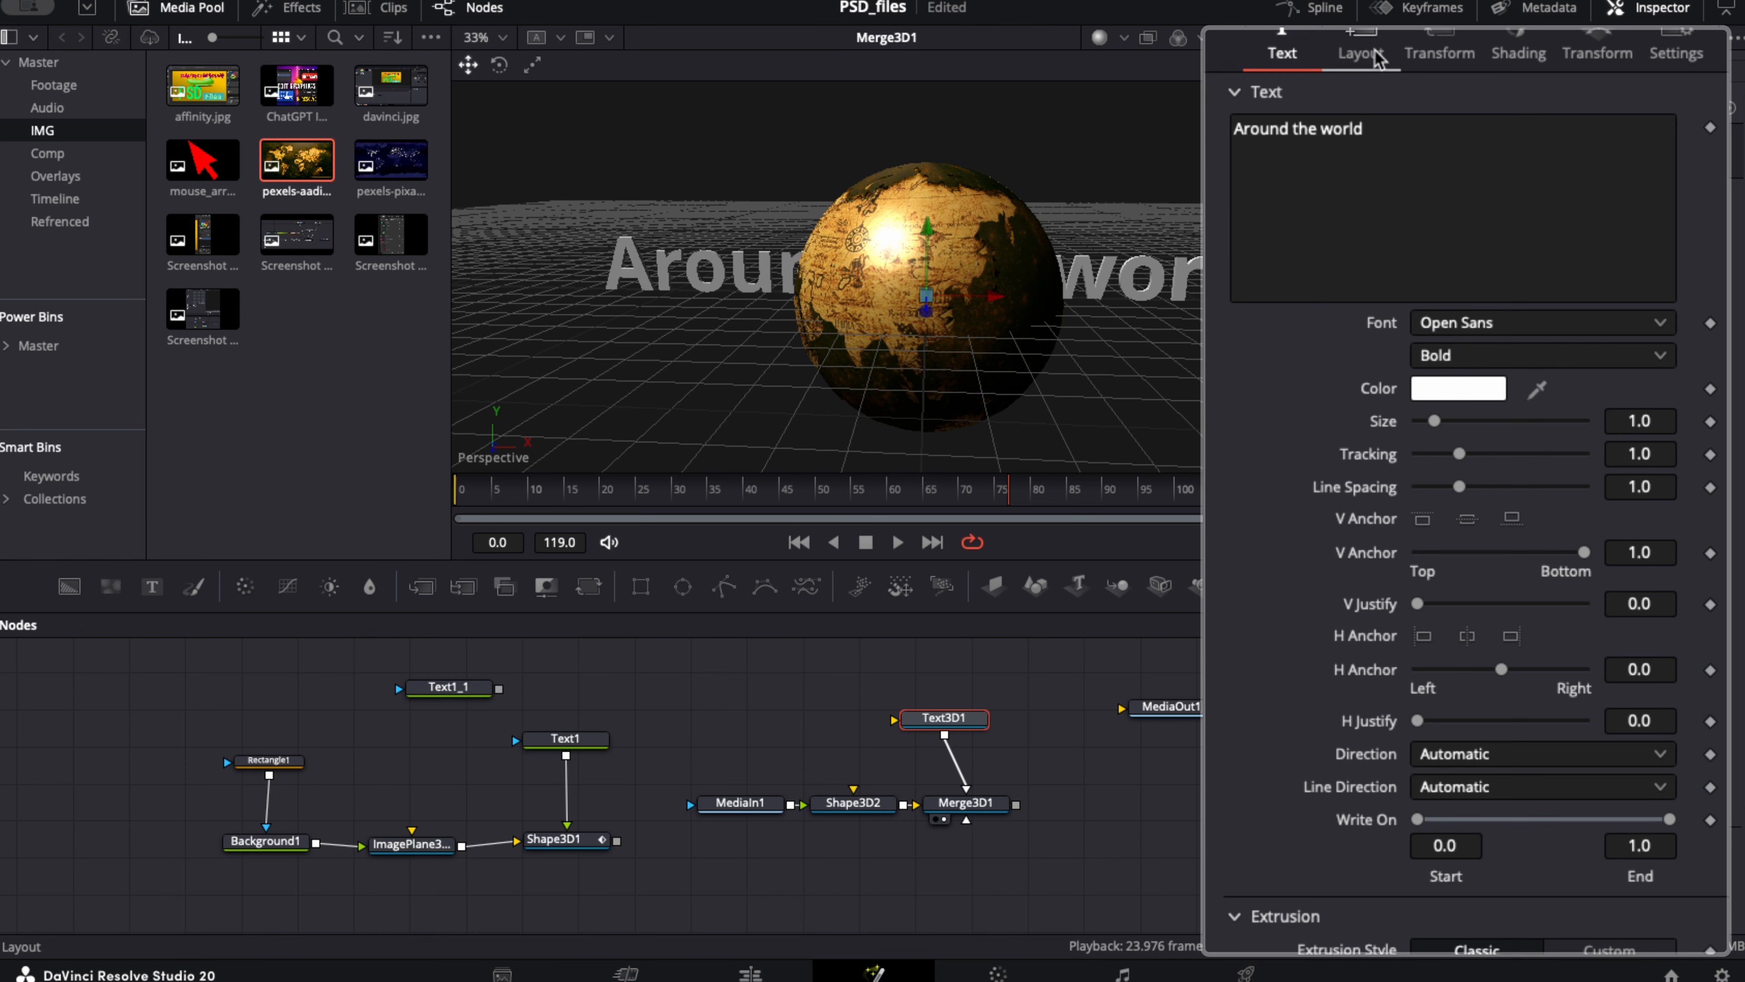
Set the layout type of Text3D1 to Circle and show that node alone in the viewer
{"action": "left_click", "coordinate": [1360, 53]}
{"action": "left_click", "coordinate": [1501, 129]}
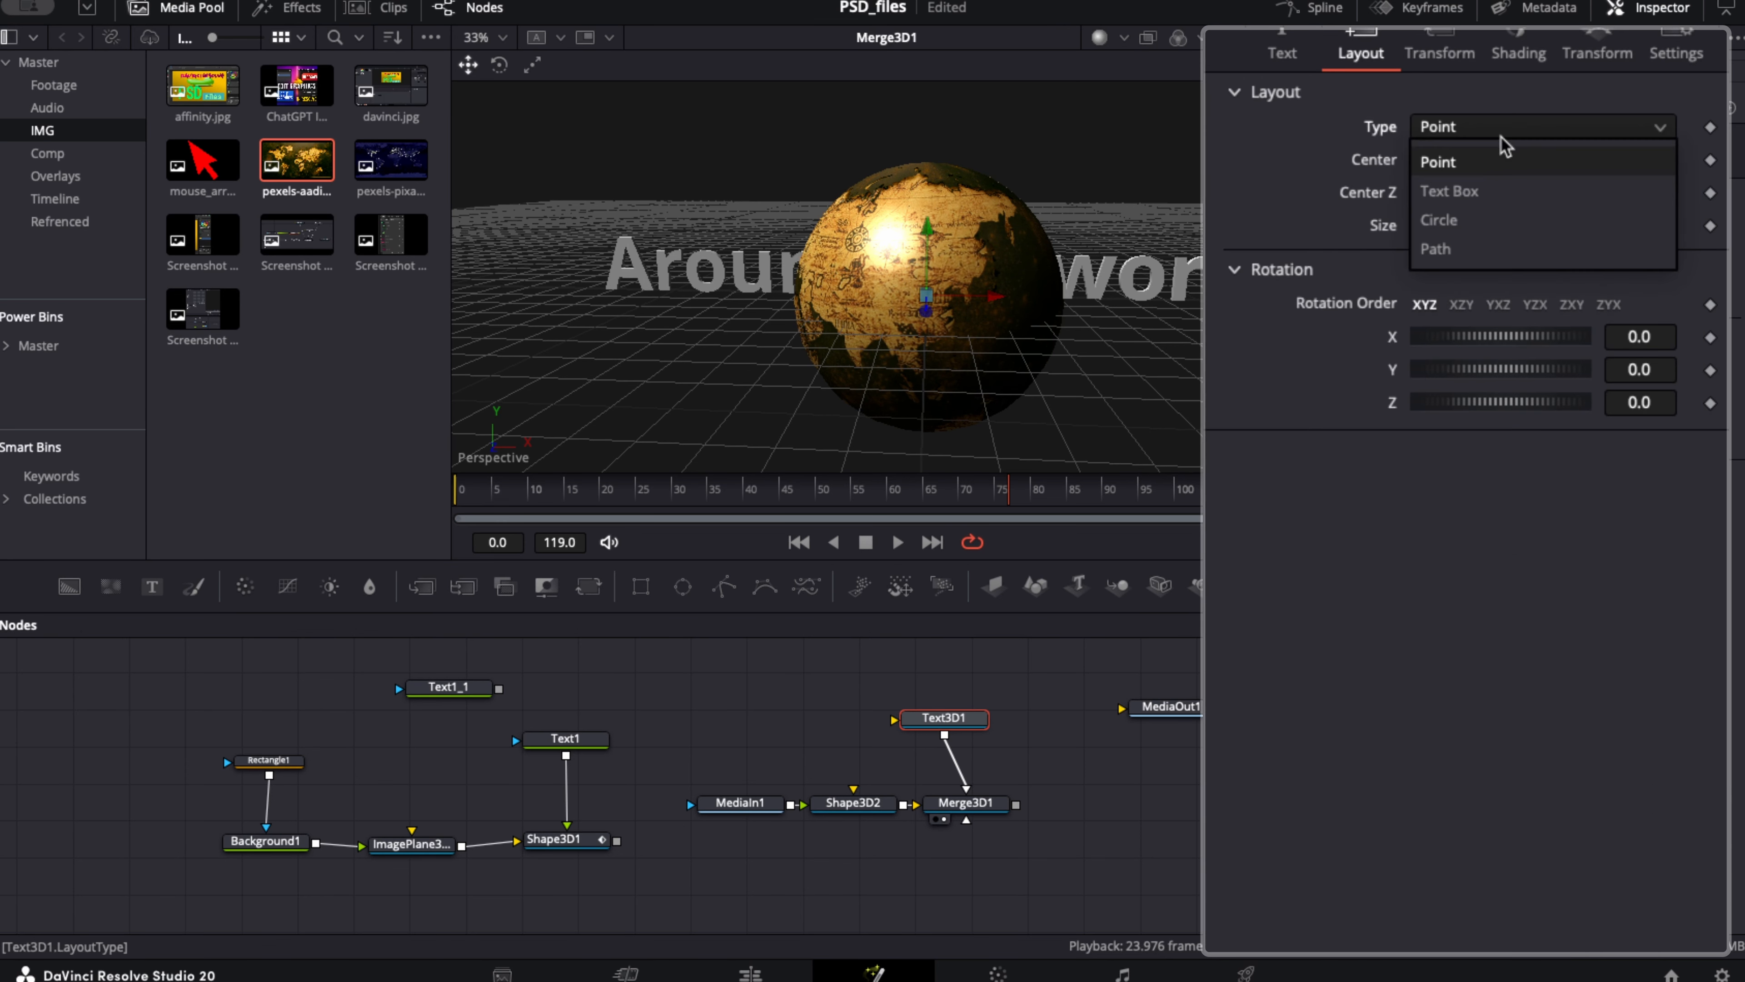
{"action": "left_click", "coordinate": [1505, 193]}
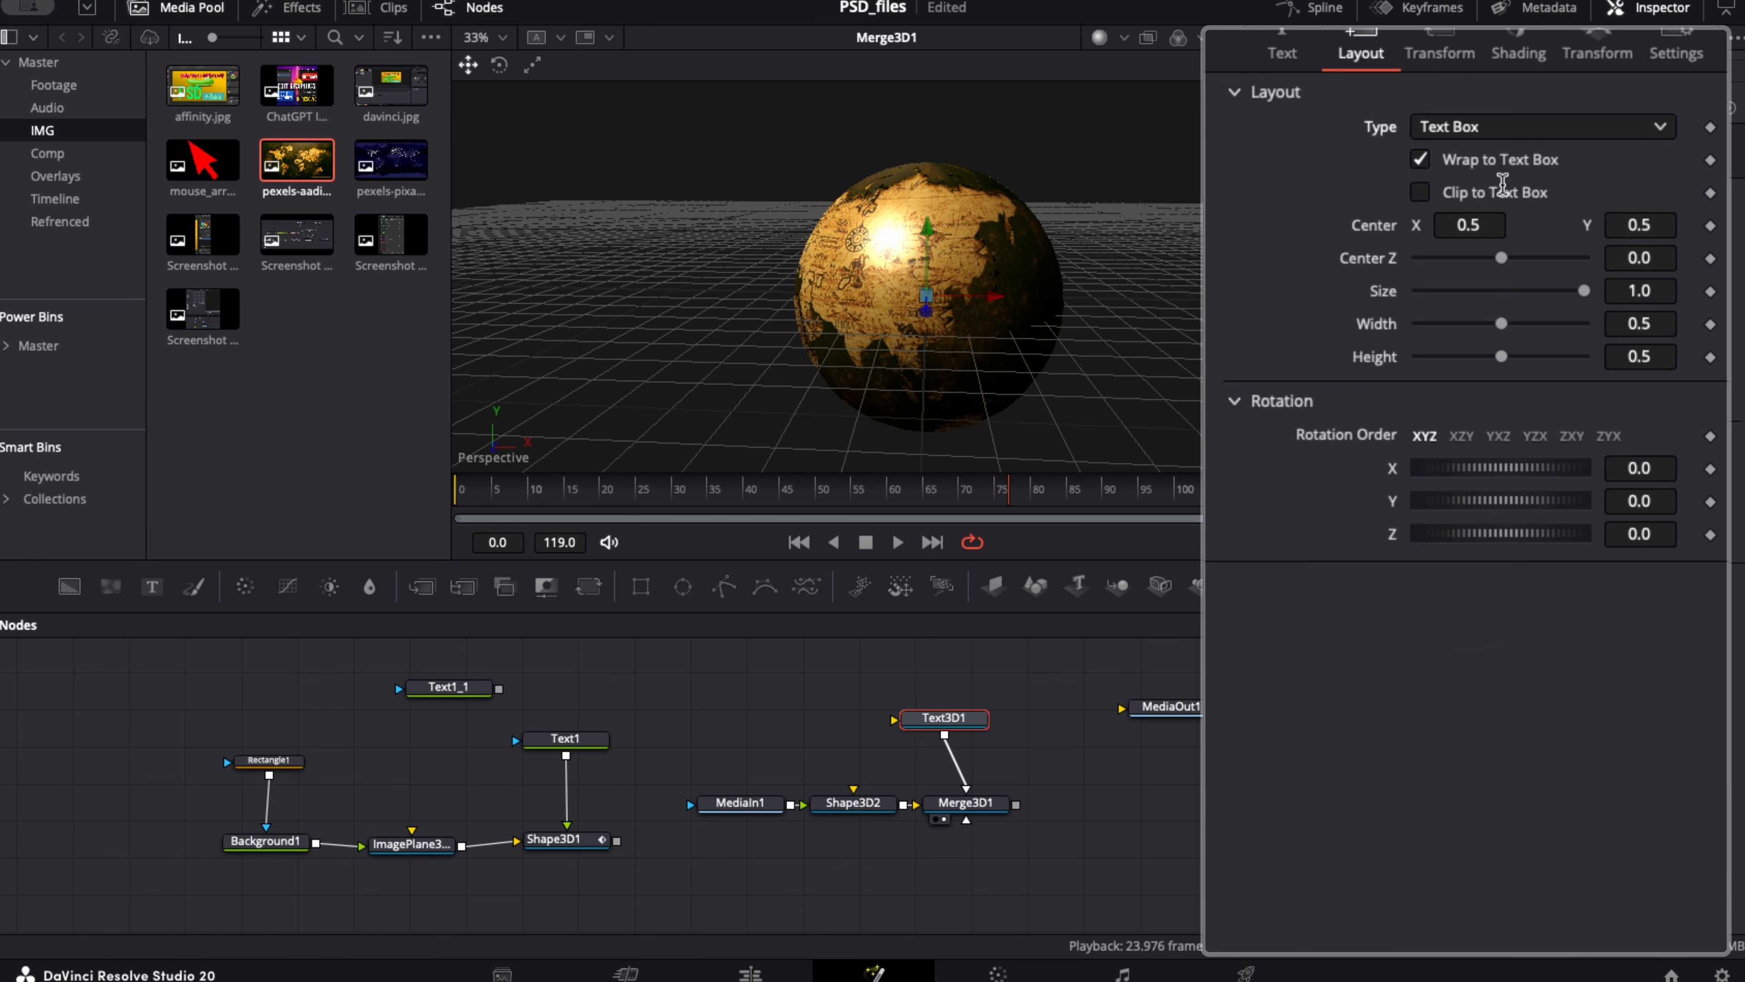
{"action": "left_click", "coordinate": [1460, 132]}
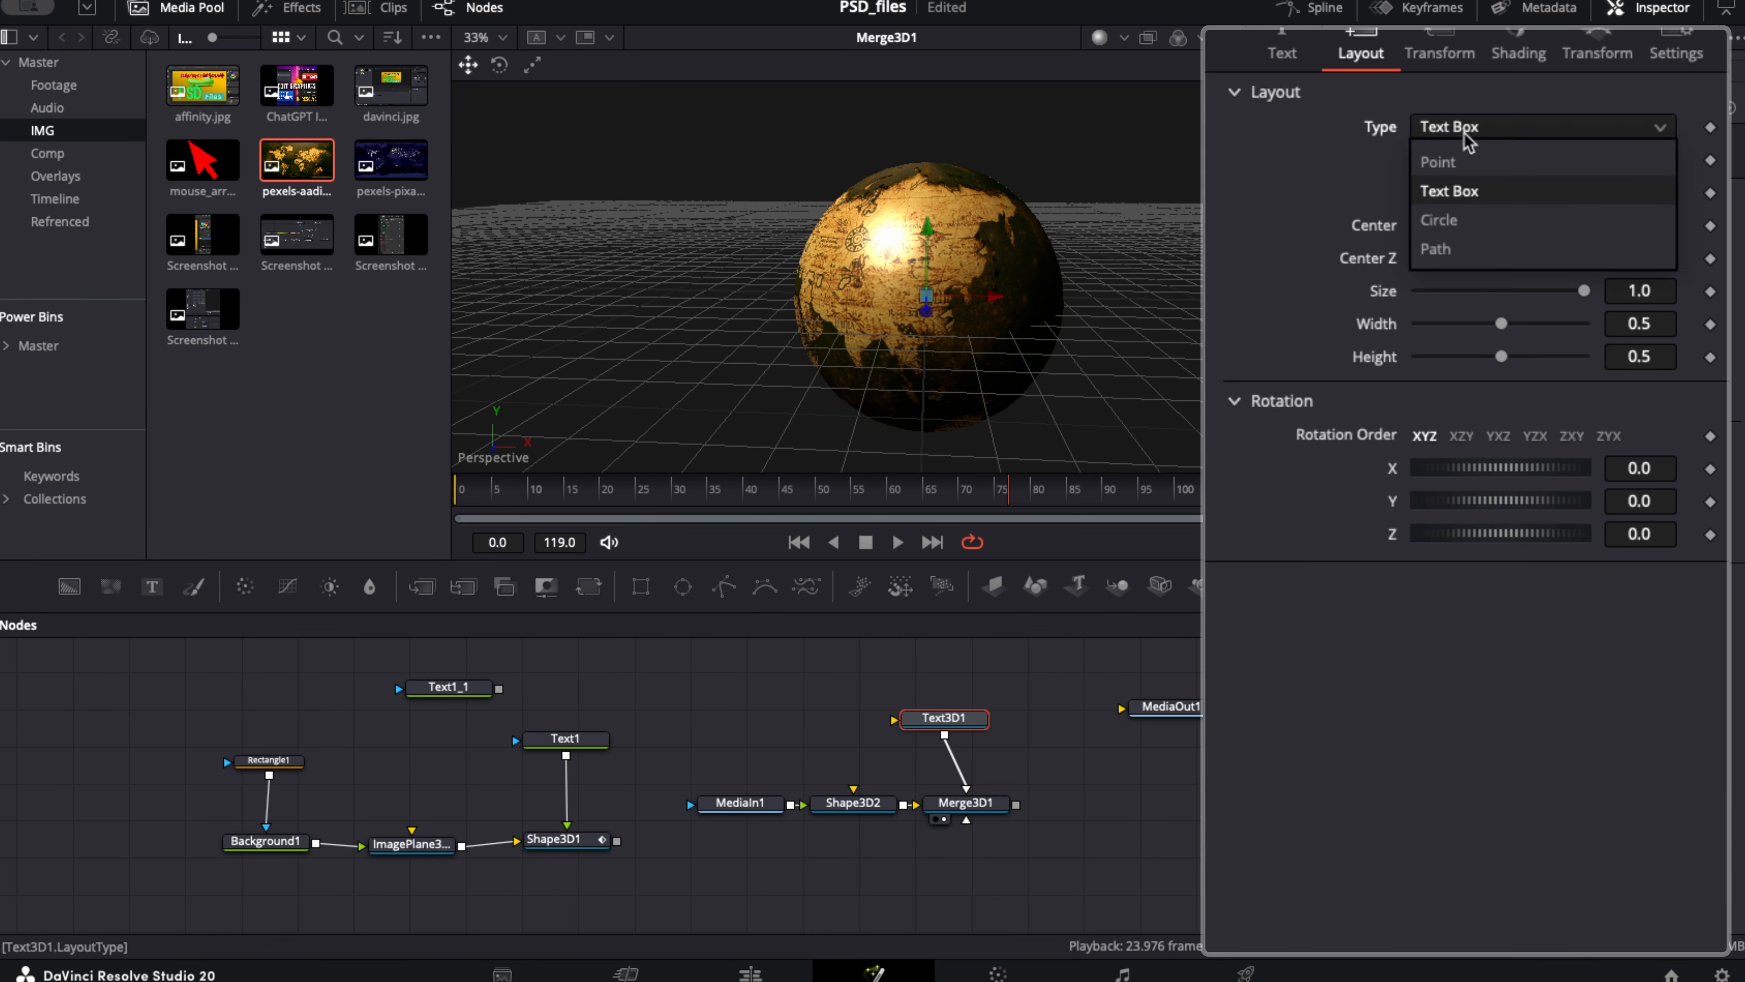
{"action": "left_click", "coordinate": [1461, 222]}
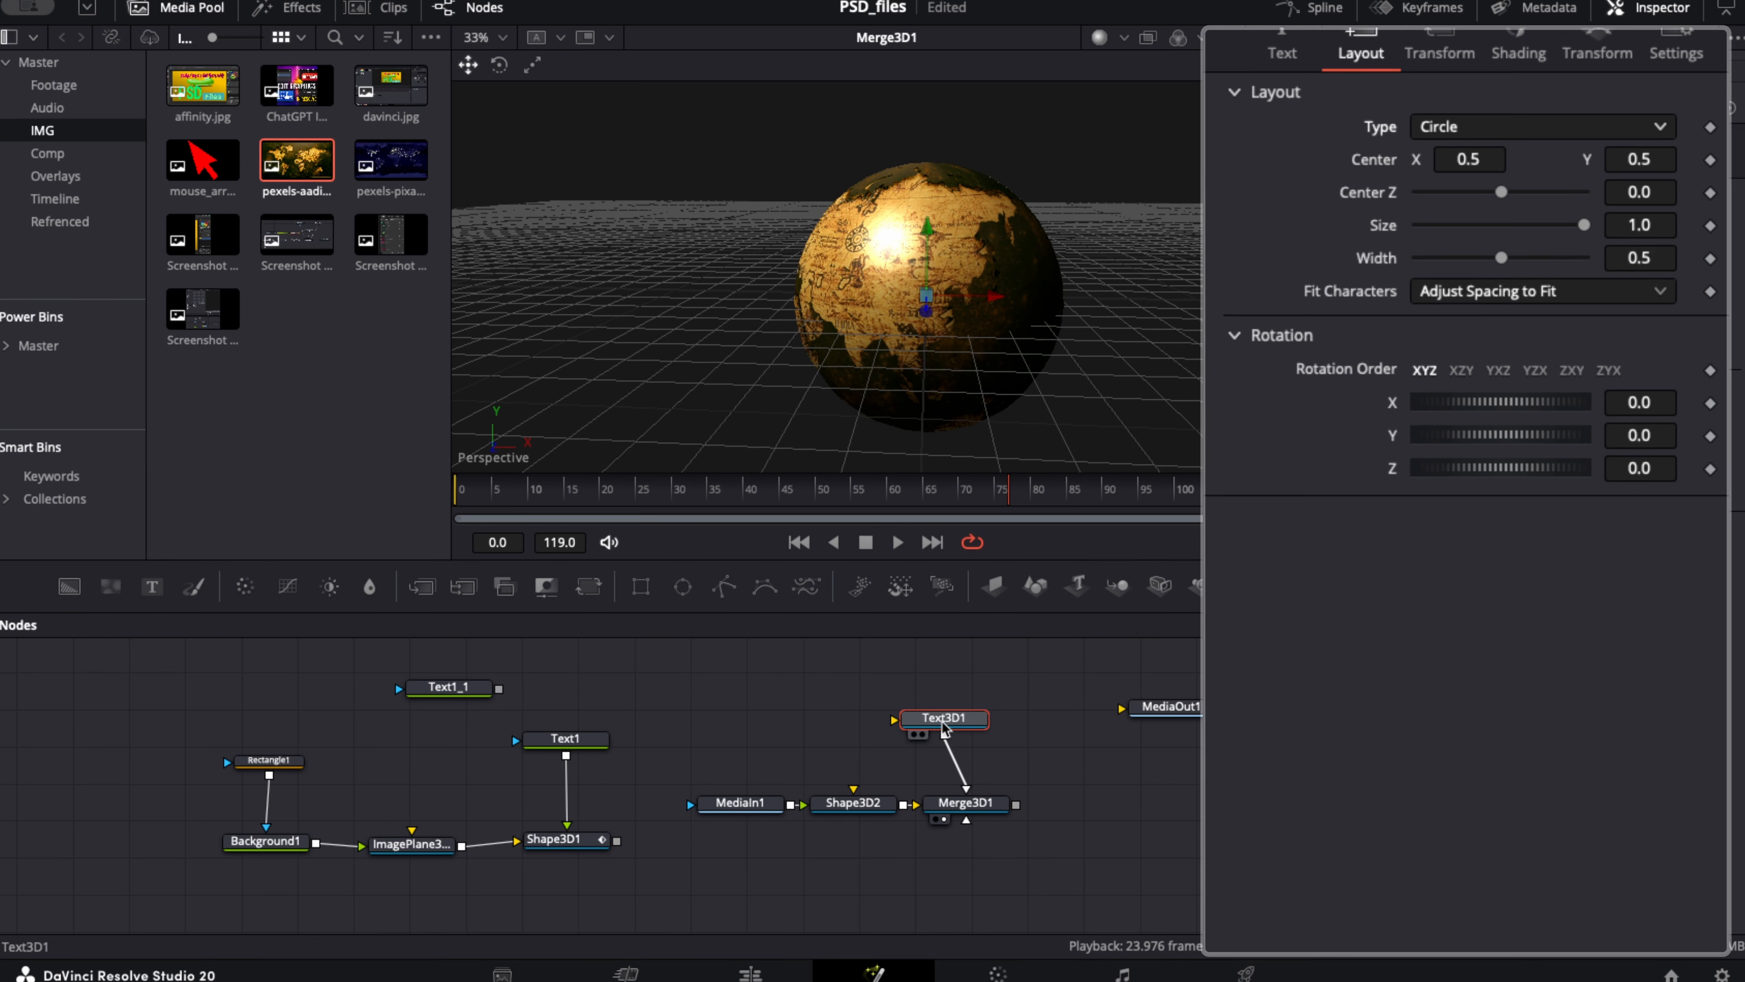
{"action": "left_click_drag", "start_coordinate": [945, 729], "coordinate": [941, 416]}
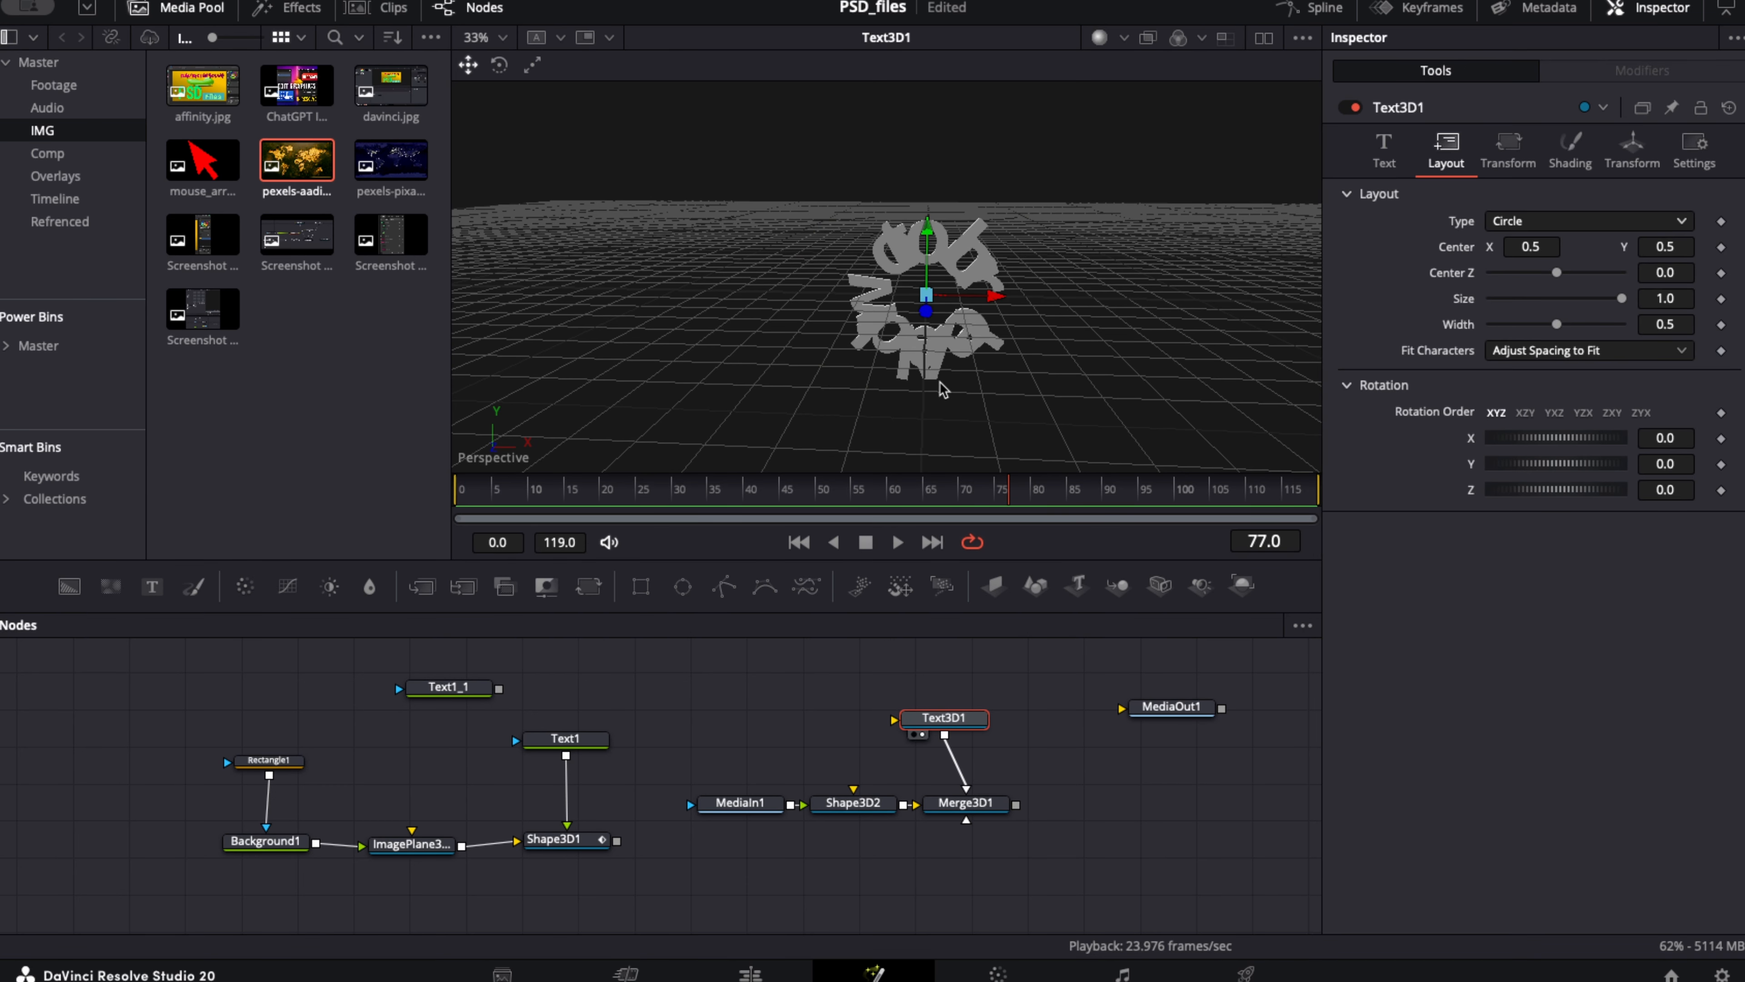